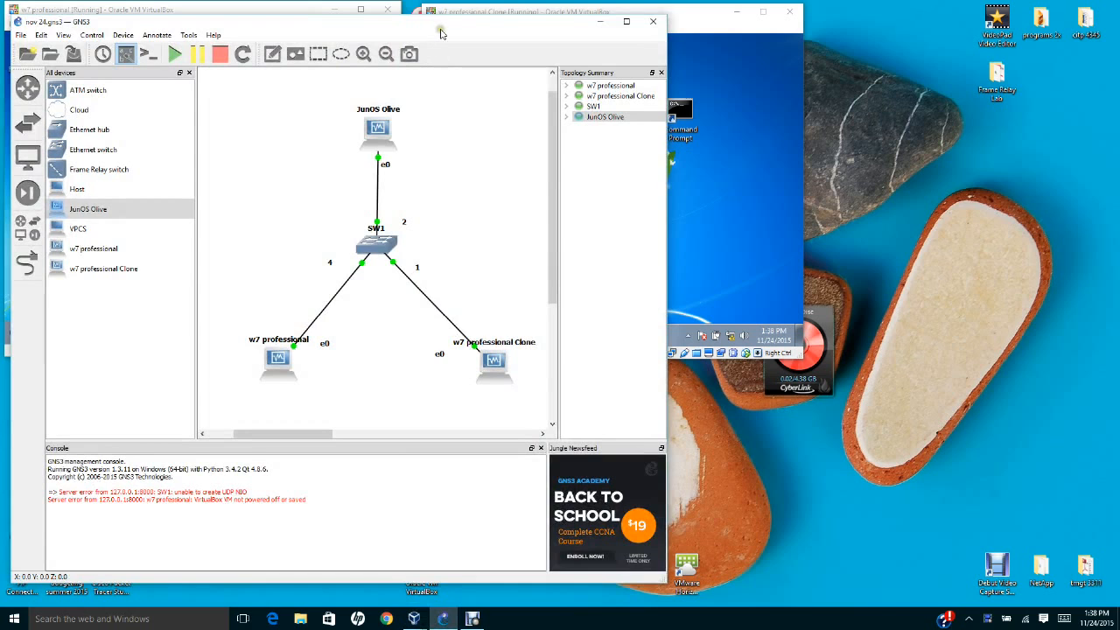
Move the GNS3 window slightly and inspect the port and connection details of SW1 and JunOS Olive in the topology
drag(441, 34, 456, 41)
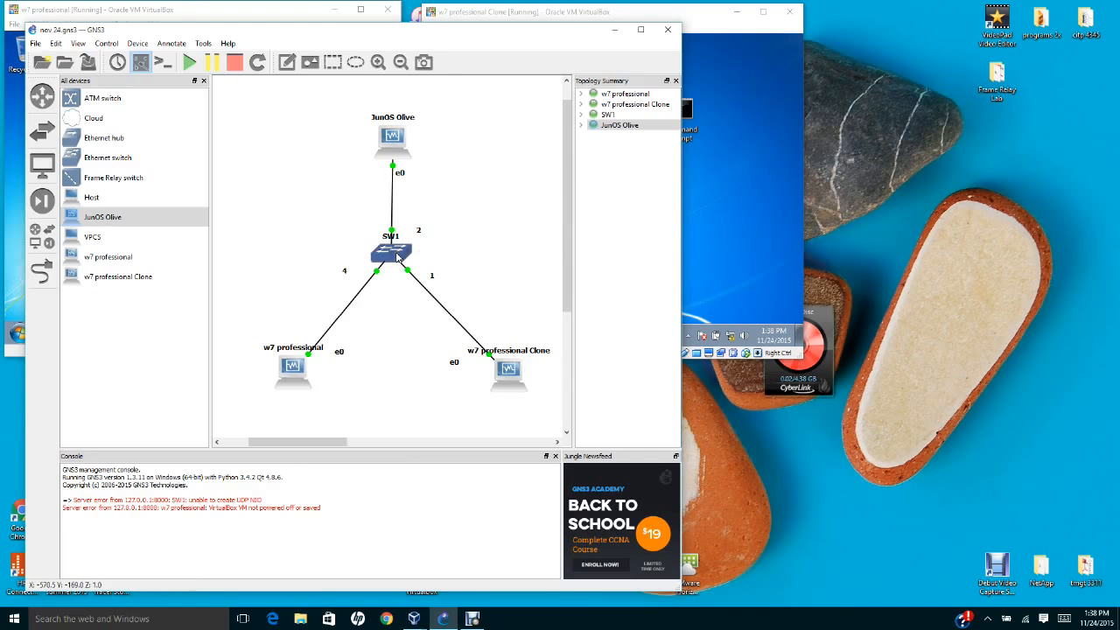
mouse_move(397, 255)
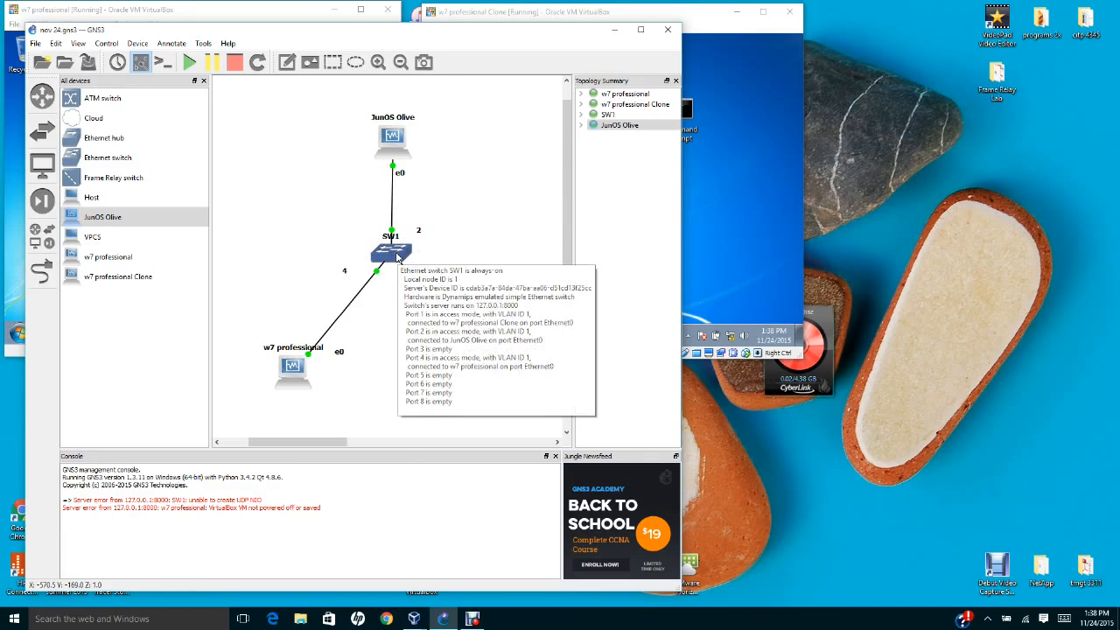
click(518, 219)
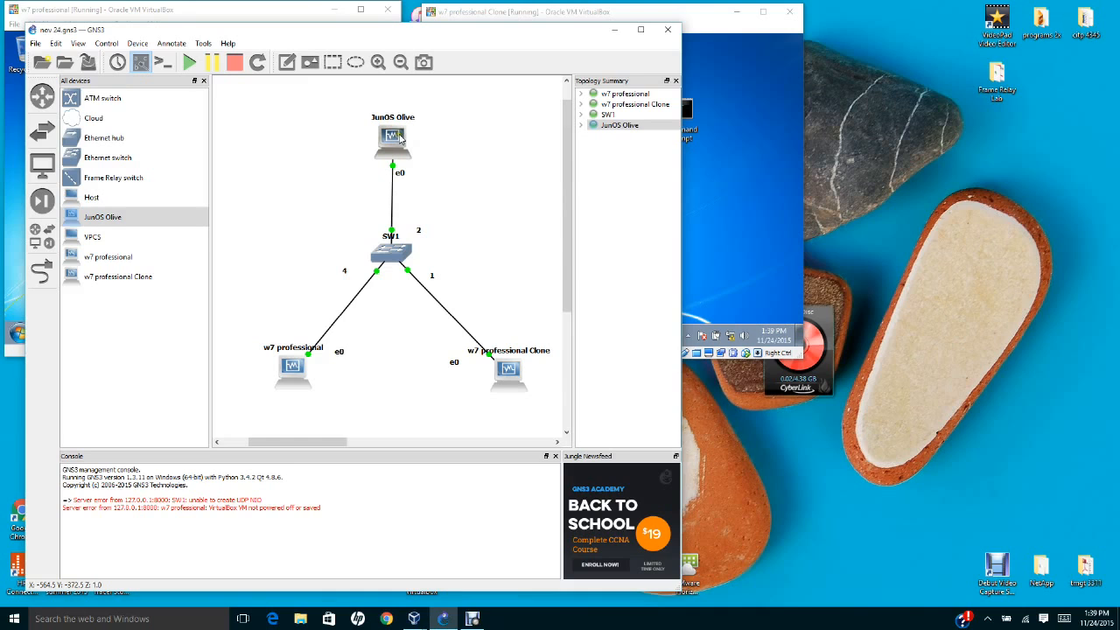
mouse_move(400, 138)
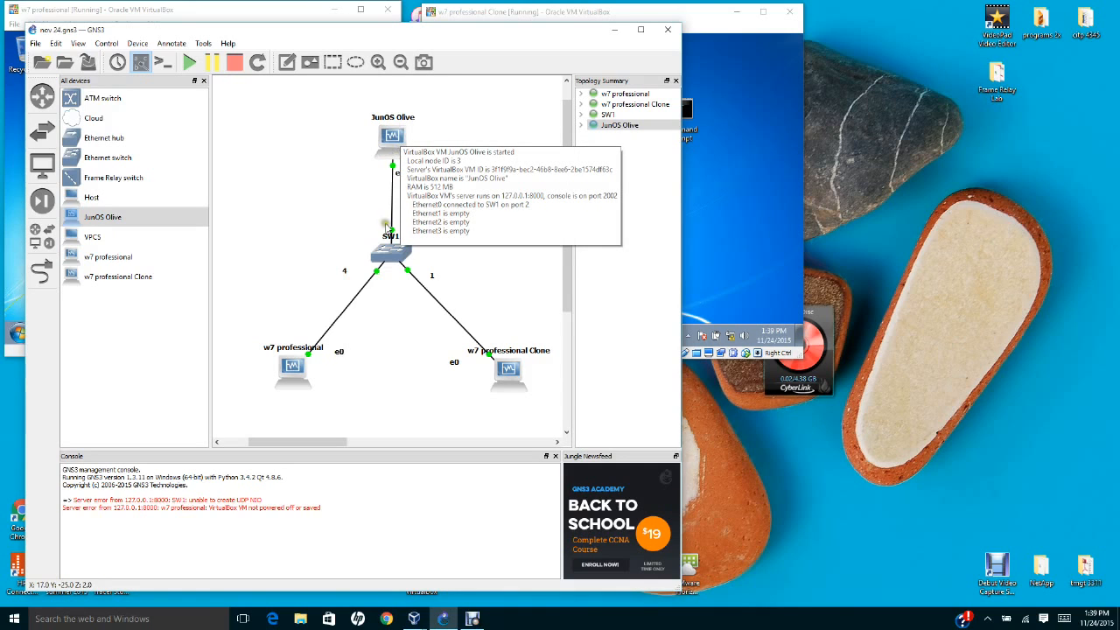
Switch to Oracle VM VirtualBox Manager and place its window beside the GNS3 topology
click(416, 620)
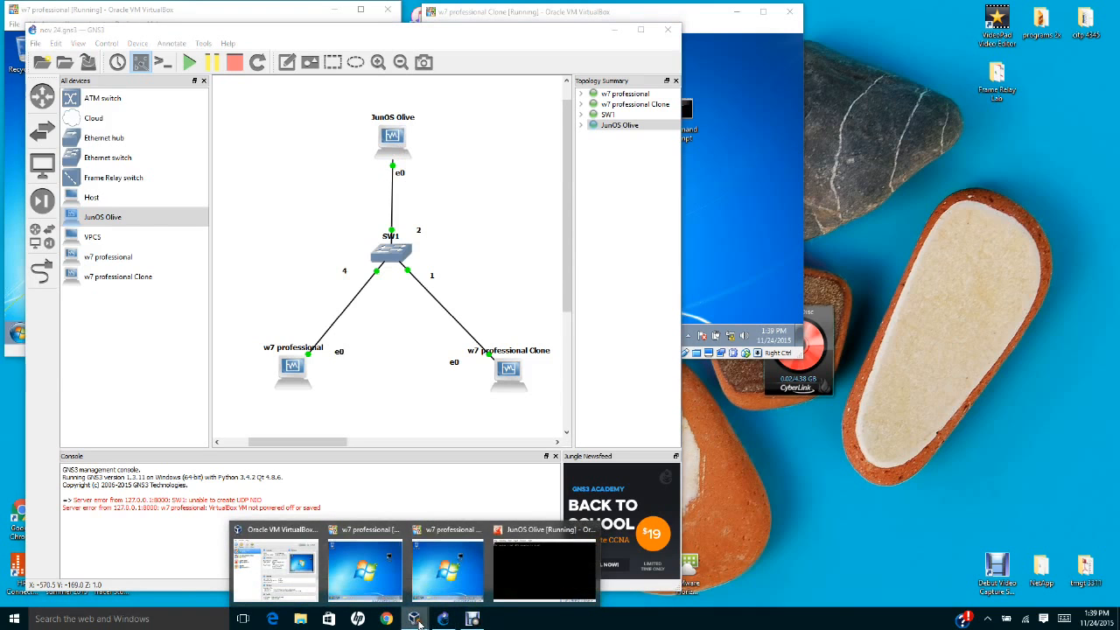
click(255, 565)
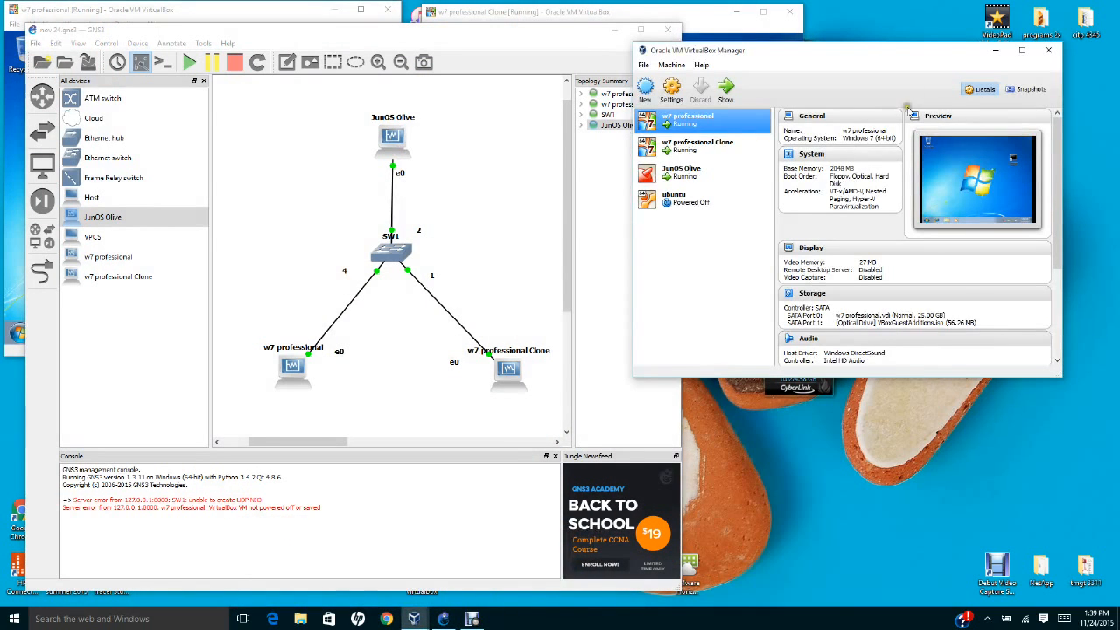
drag(894, 51, 935, 63)
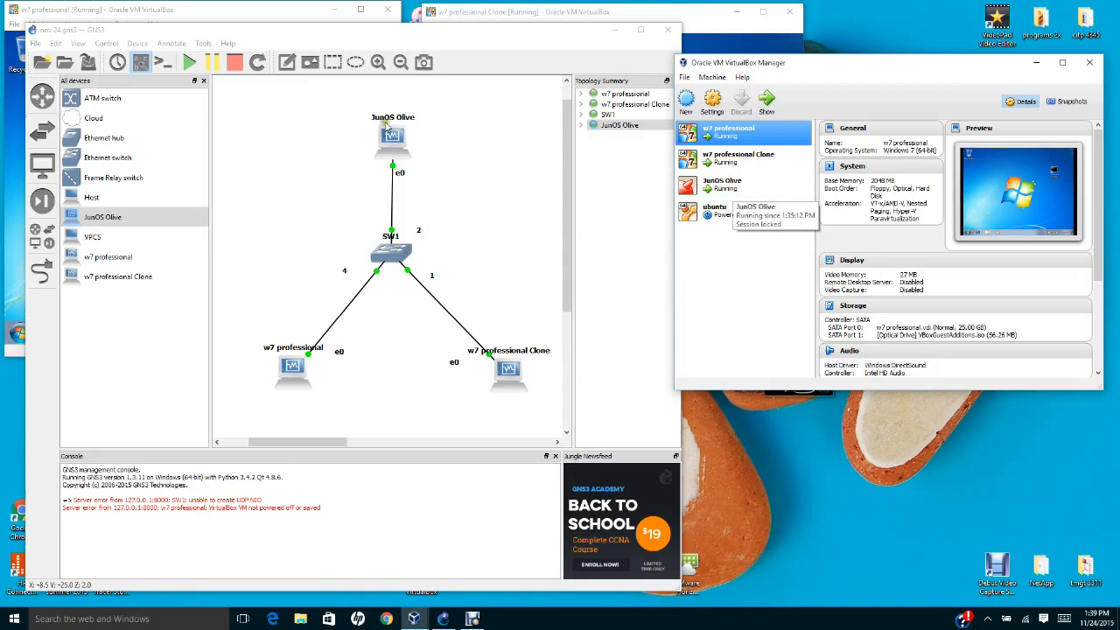
click(86, 33)
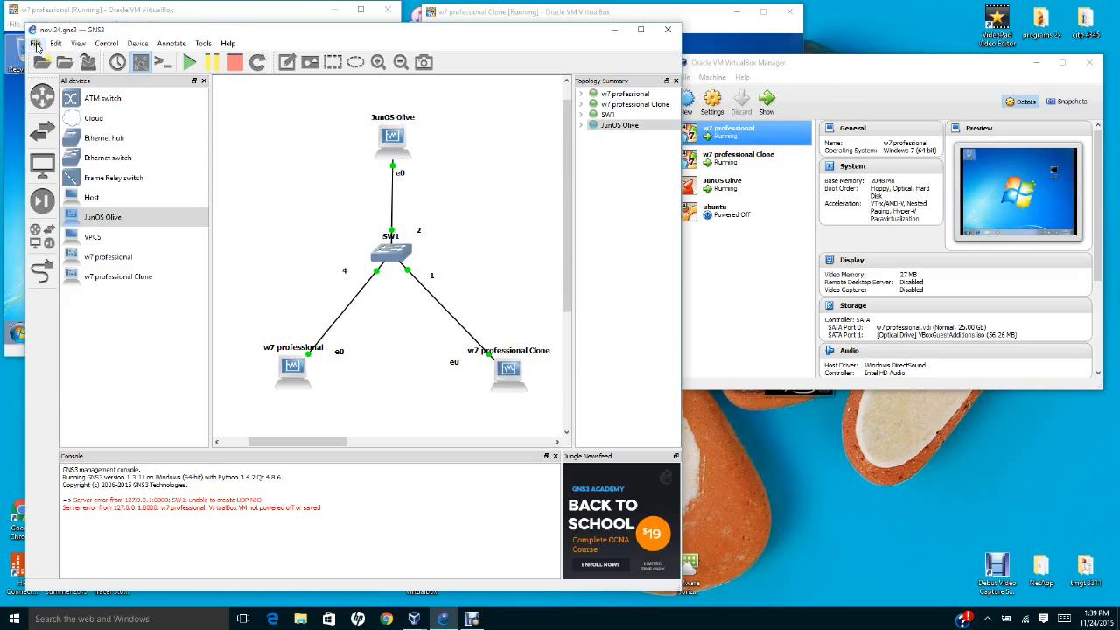
click(36, 43)
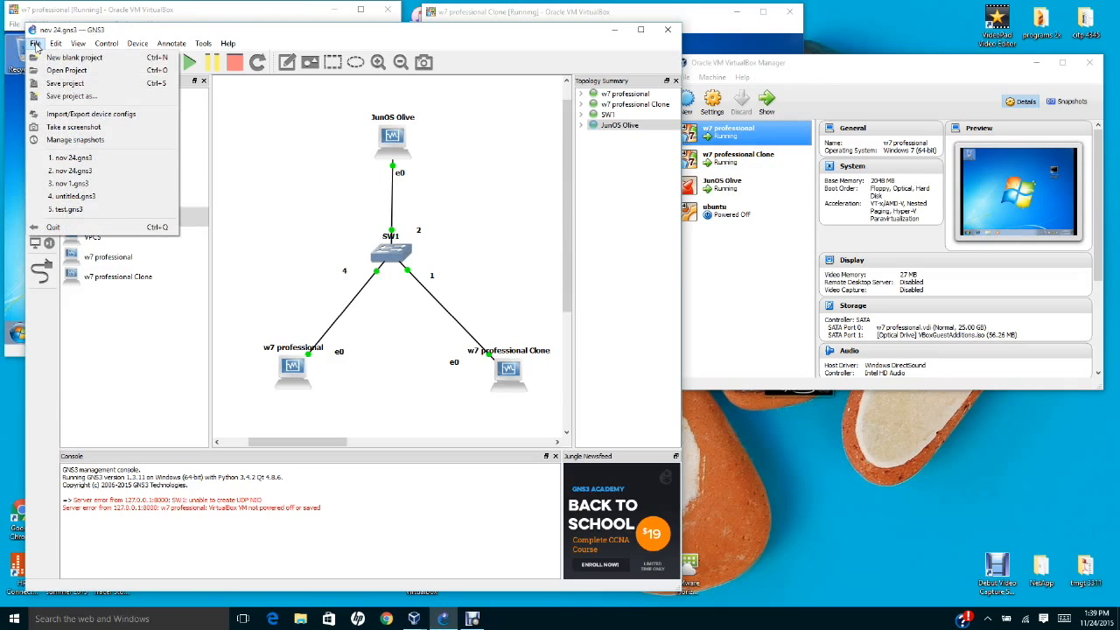
mouse_move(54, 45)
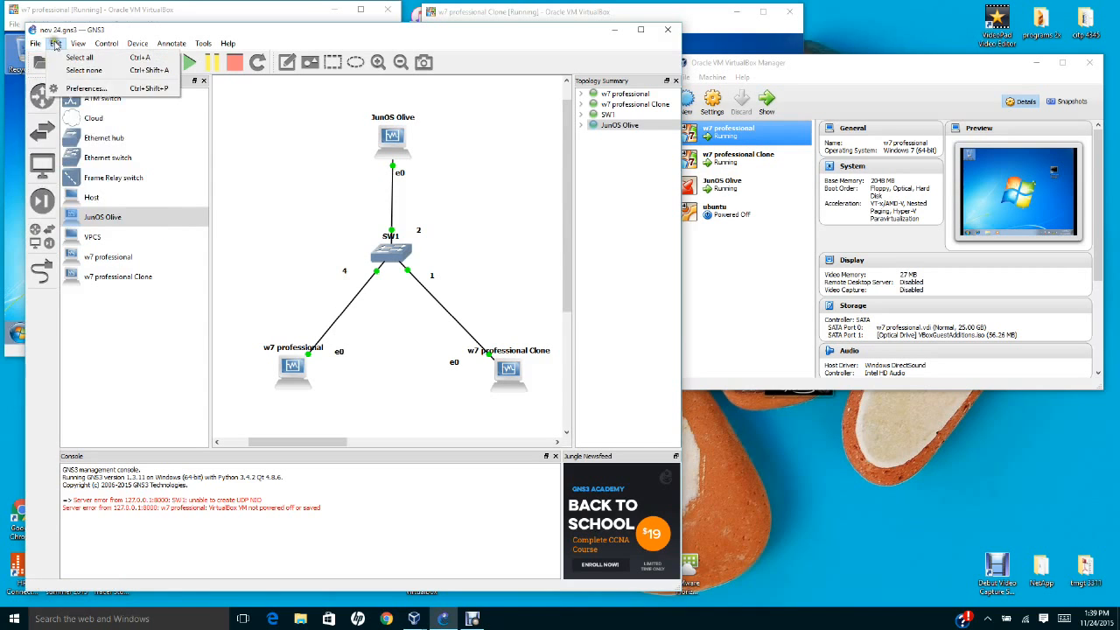
click(86, 88)
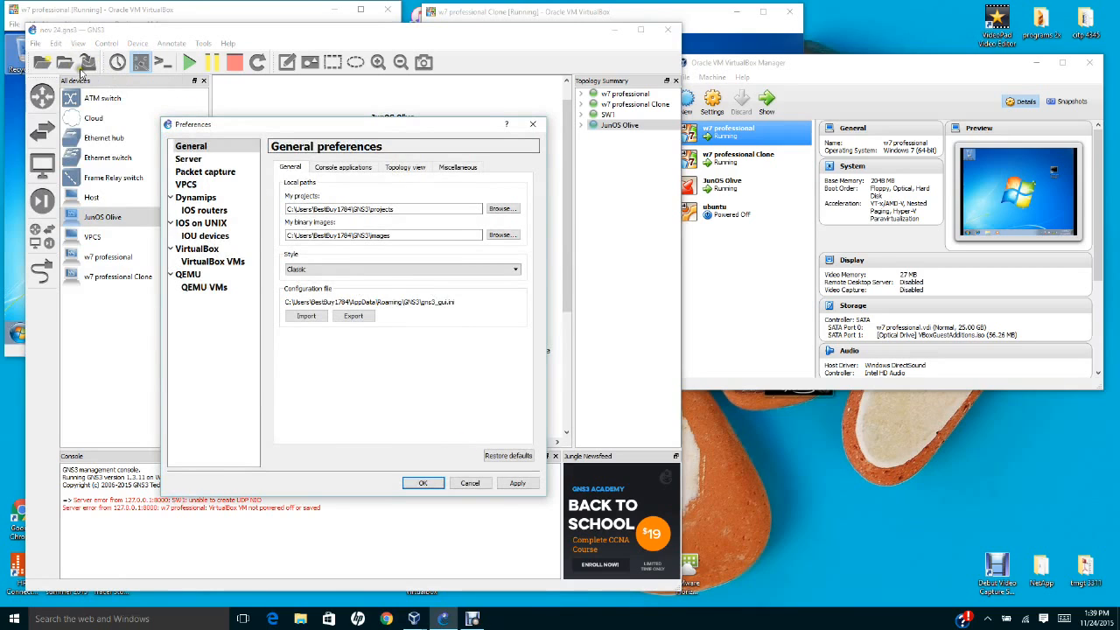
click(470, 483)
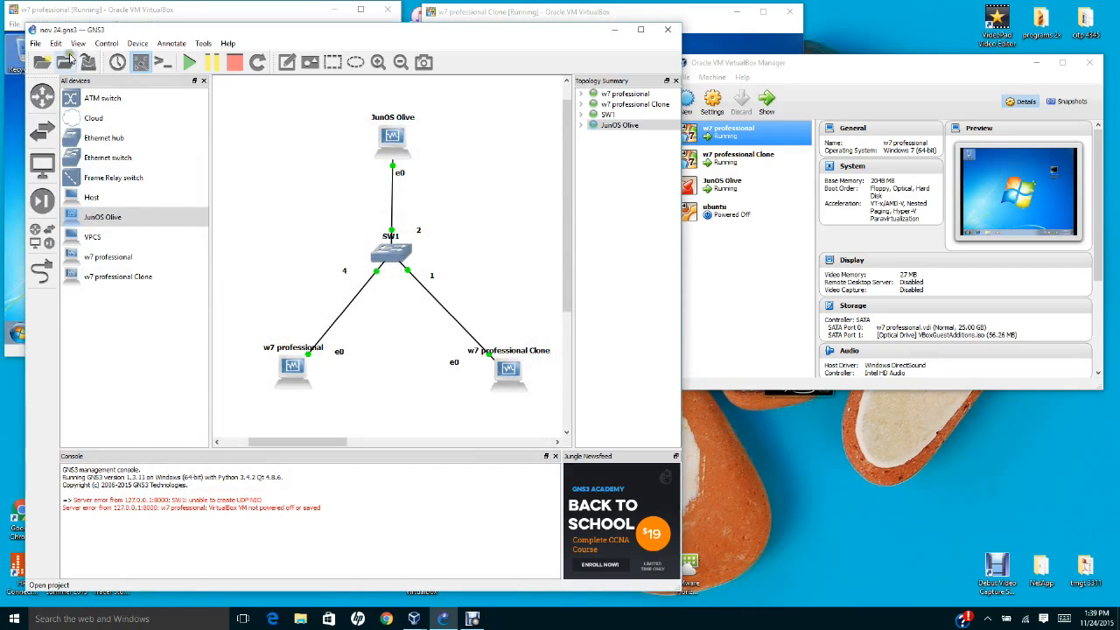
In the GNS3 preferences, check which virtual machines a new VirtualBox VM template offers, and close everything without adding one
click(55, 43)
click(96, 89)
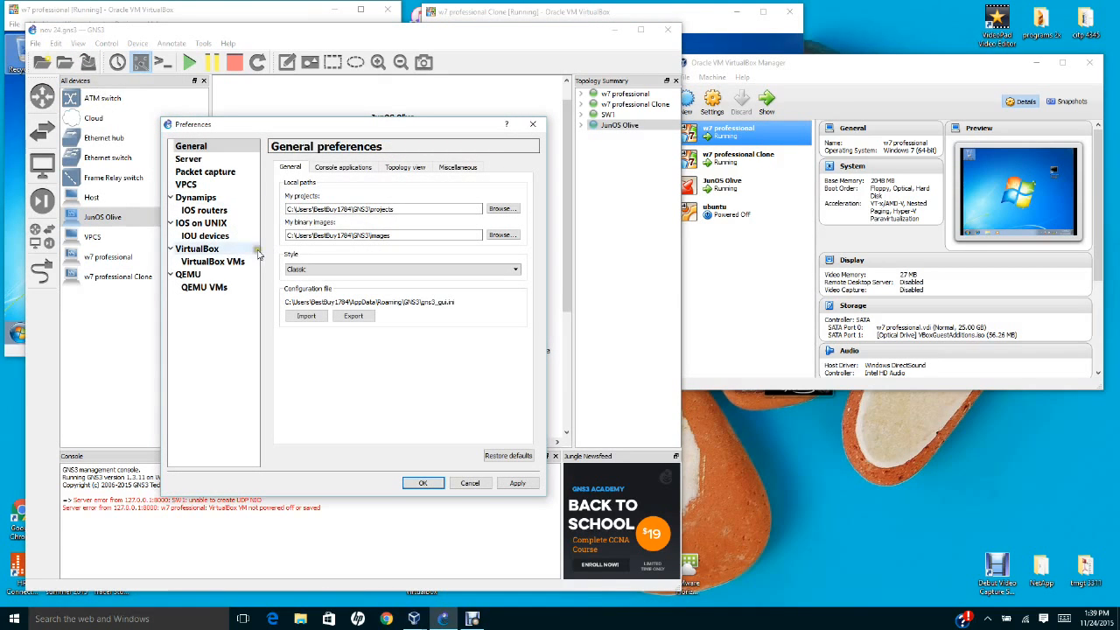
click(210, 261)
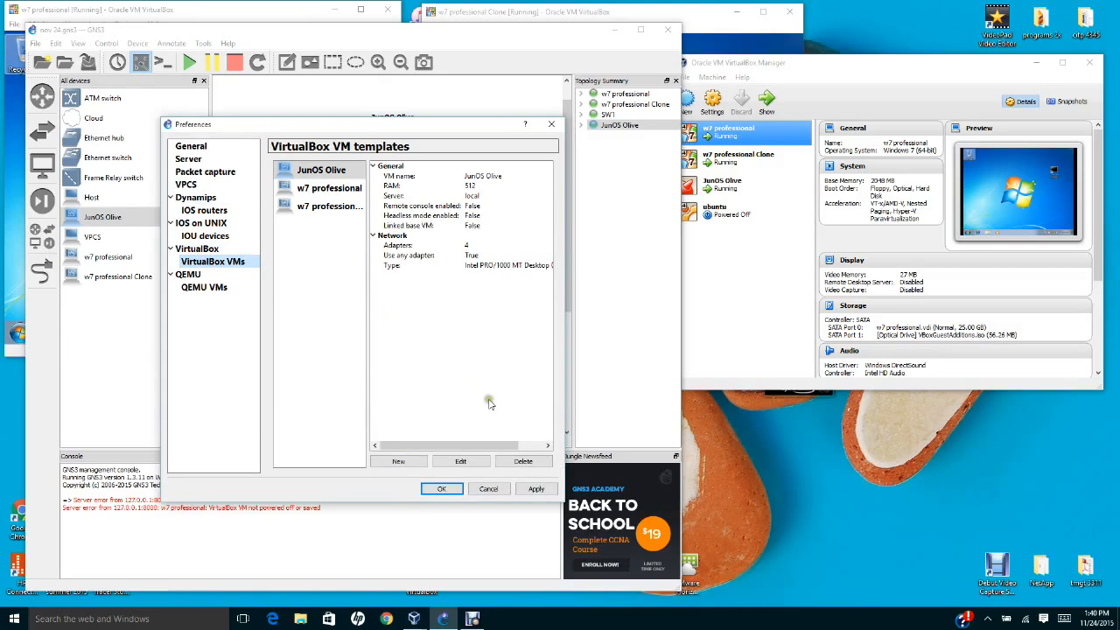
click(409, 466)
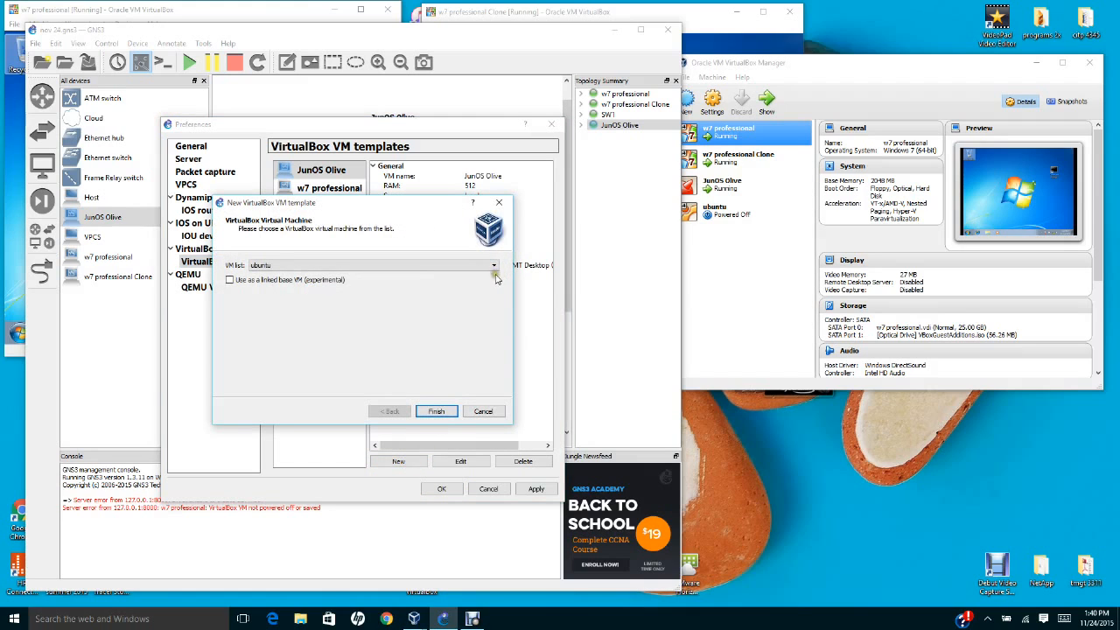
click(495, 268)
click(495, 269)
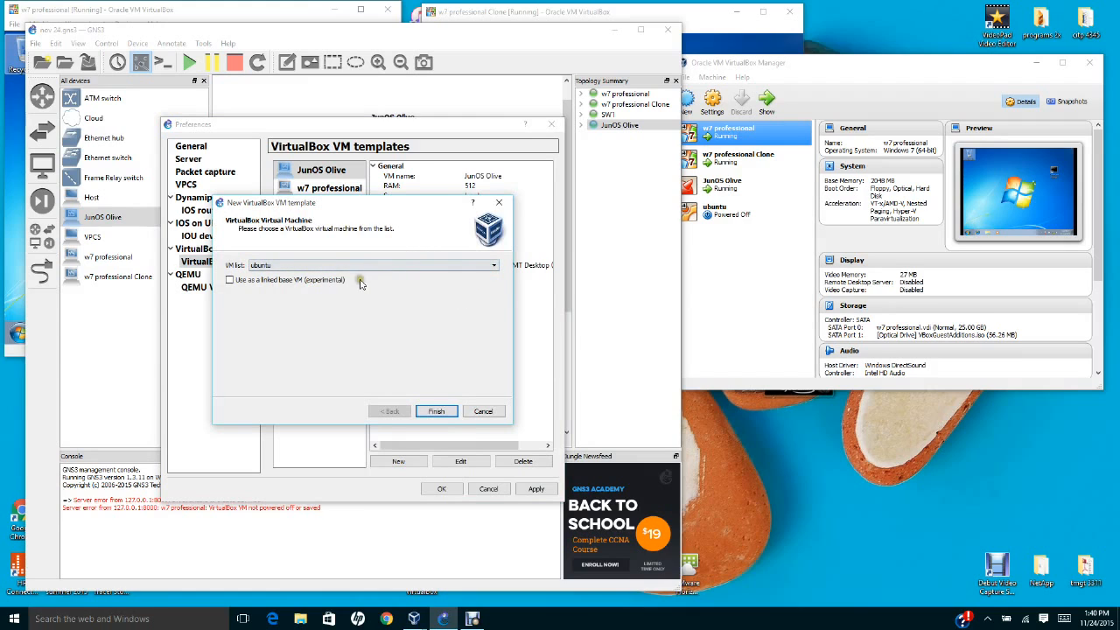
click(500, 203)
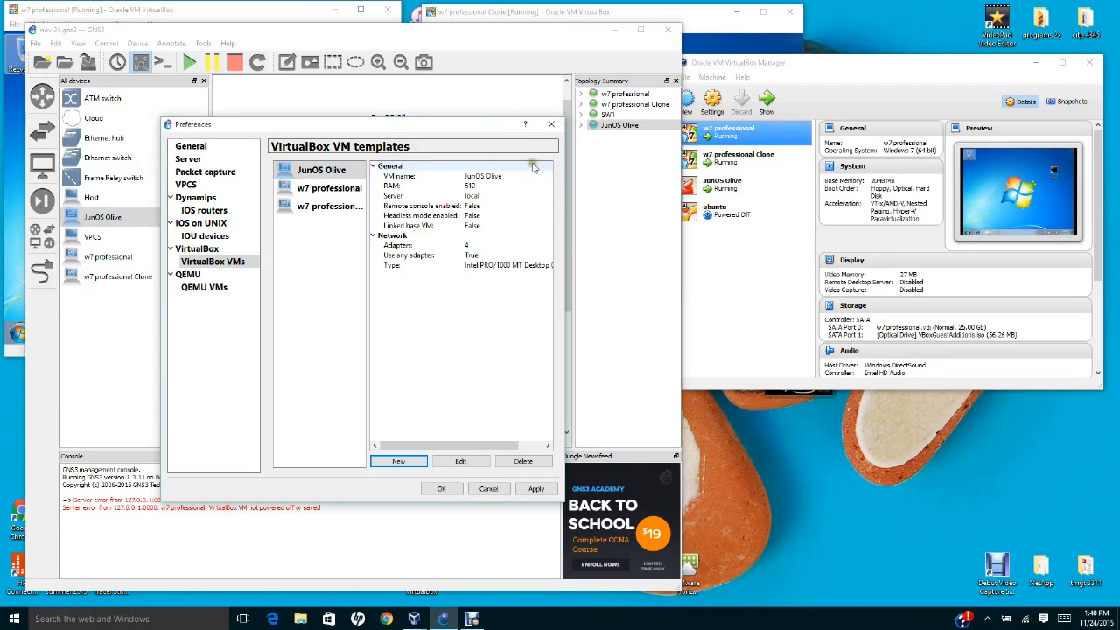
click(552, 125)
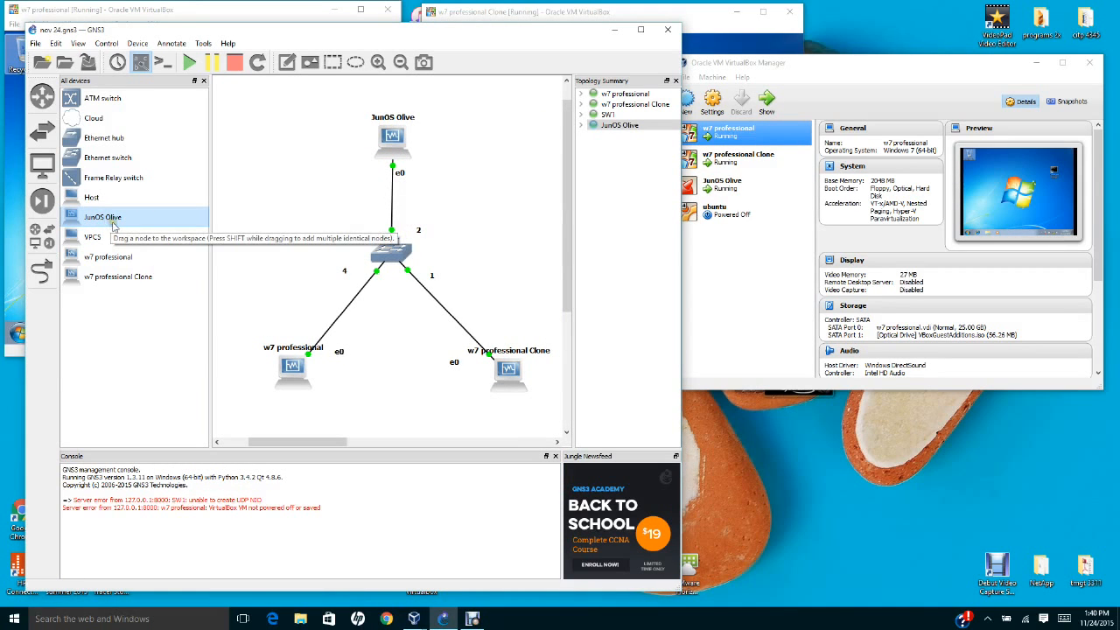
Shift the VirtualBox Manager window further from GNS3 and look at the actions available for the w7 professional VM, including Clone
mouse_move(400, 130)
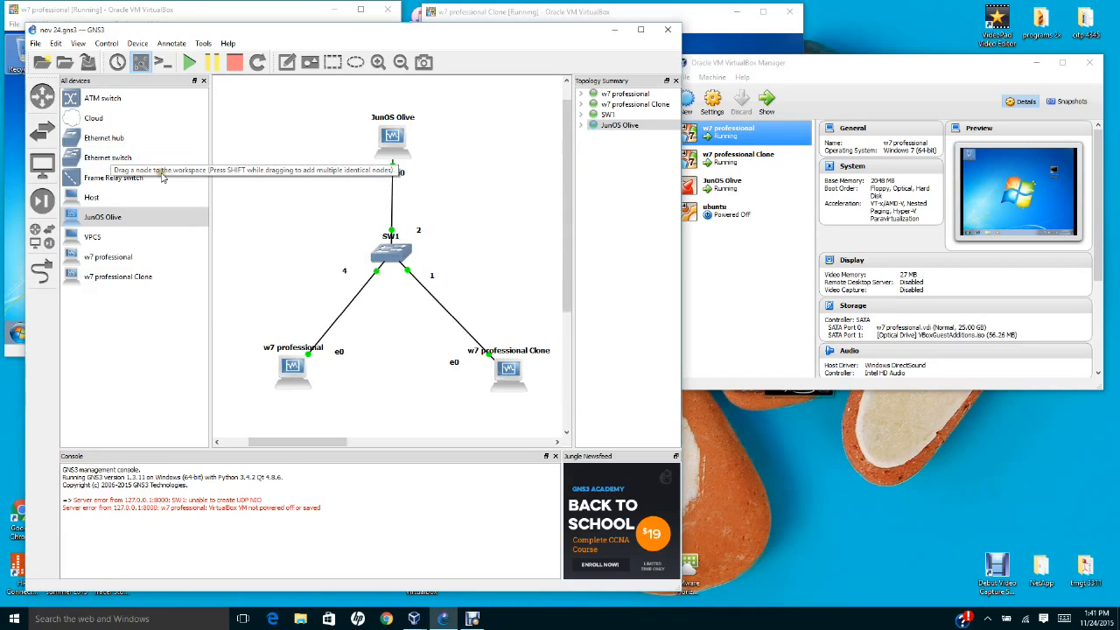
mouse_move(405, 256)
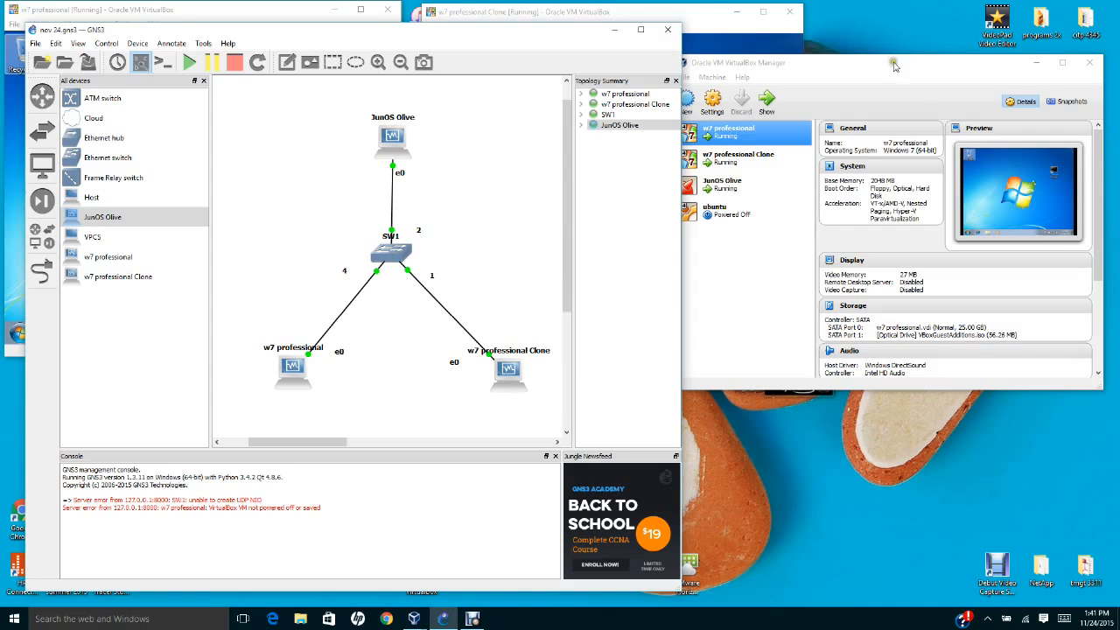
drag(889, 59, 911, 63)
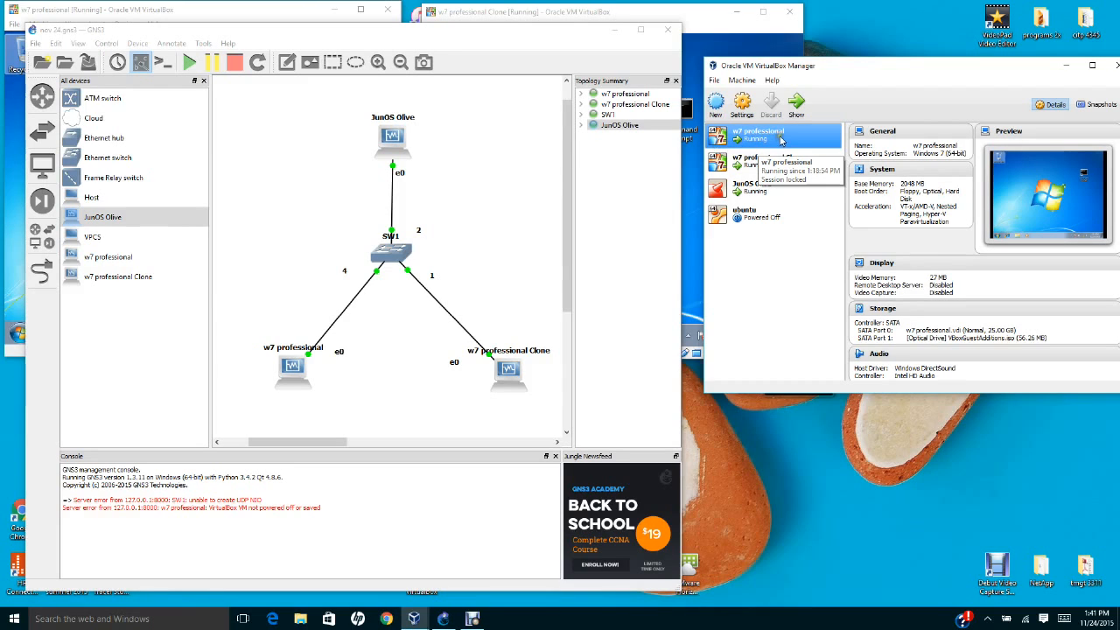
right_click(781, 138)
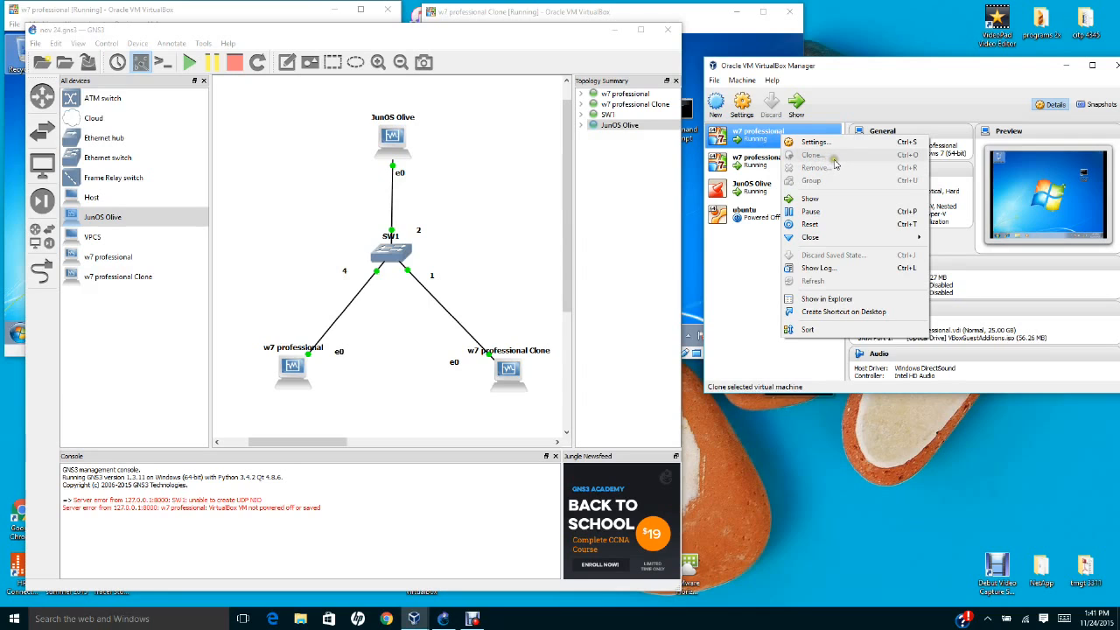
click(737, 302)
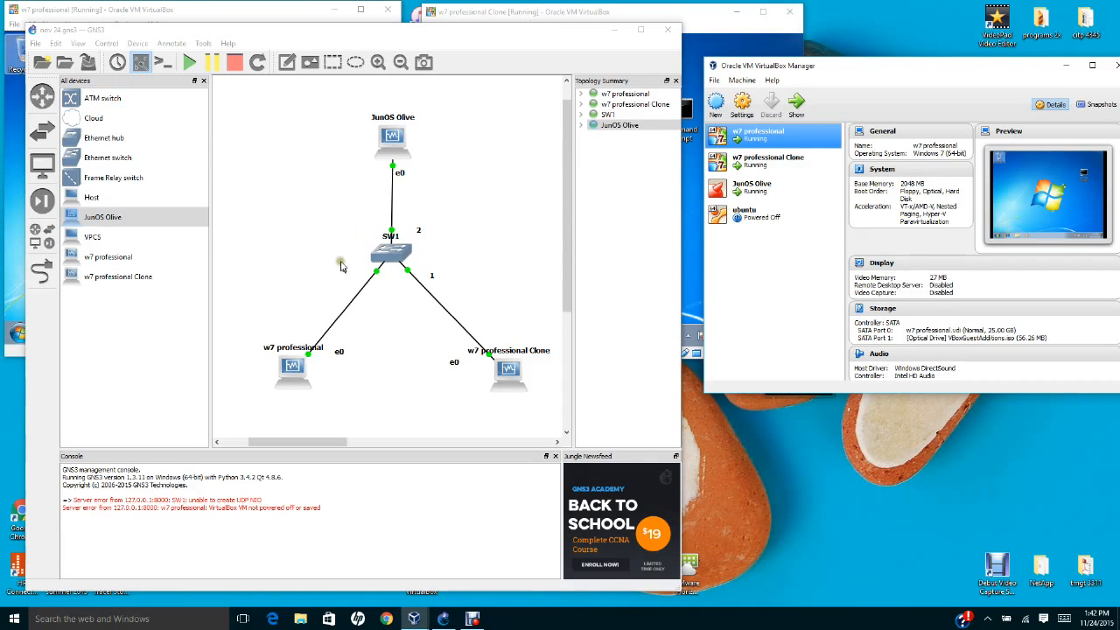
Open the VirtualBox VM templates in the GNS3 preferences and display the w7 professional template's settings
click(35, 47)
mouse_move(57, 47)
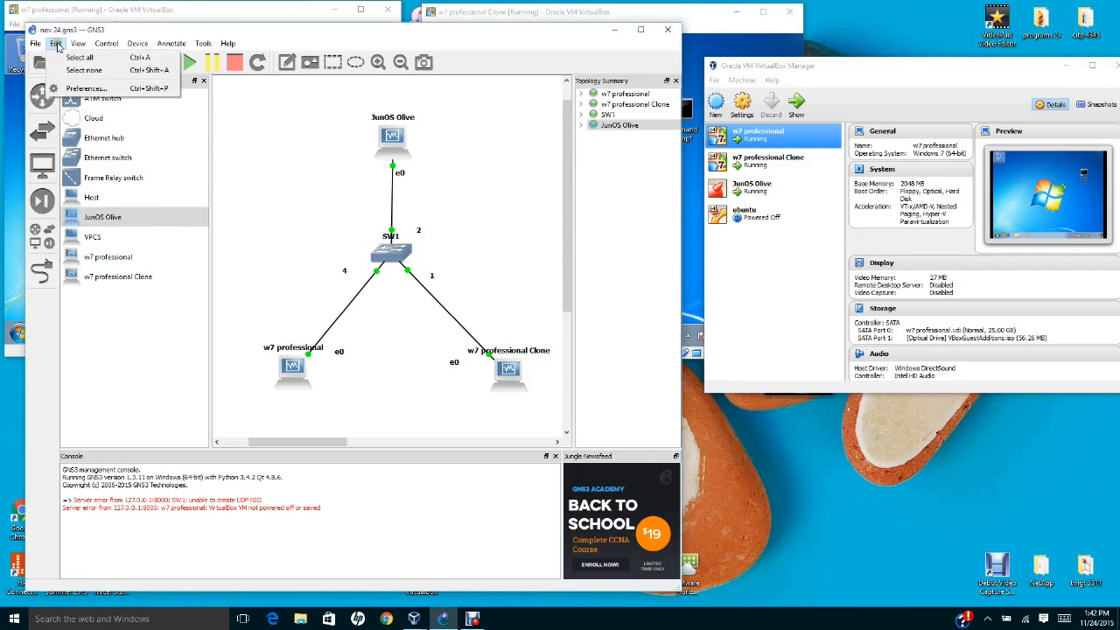
click(81, 88)
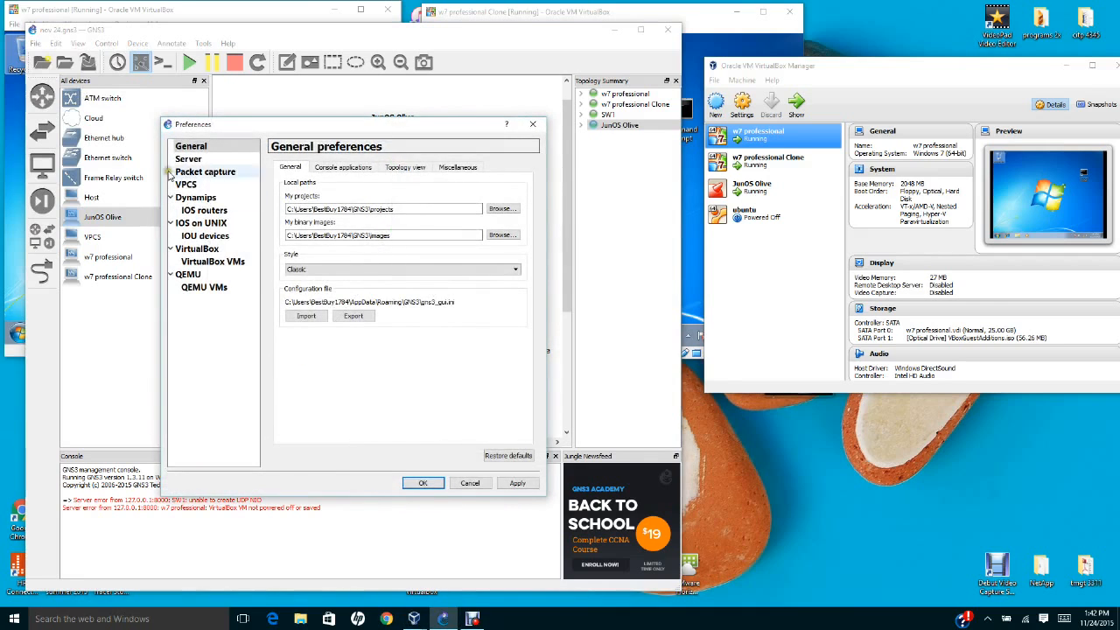
click(203, 249)
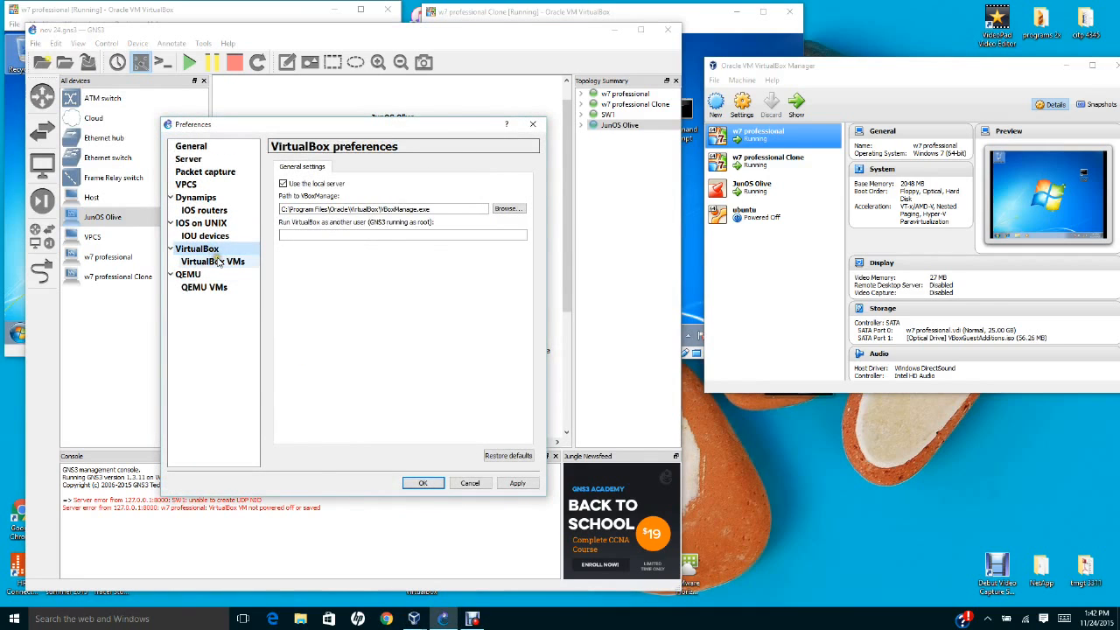
click(210, 261)
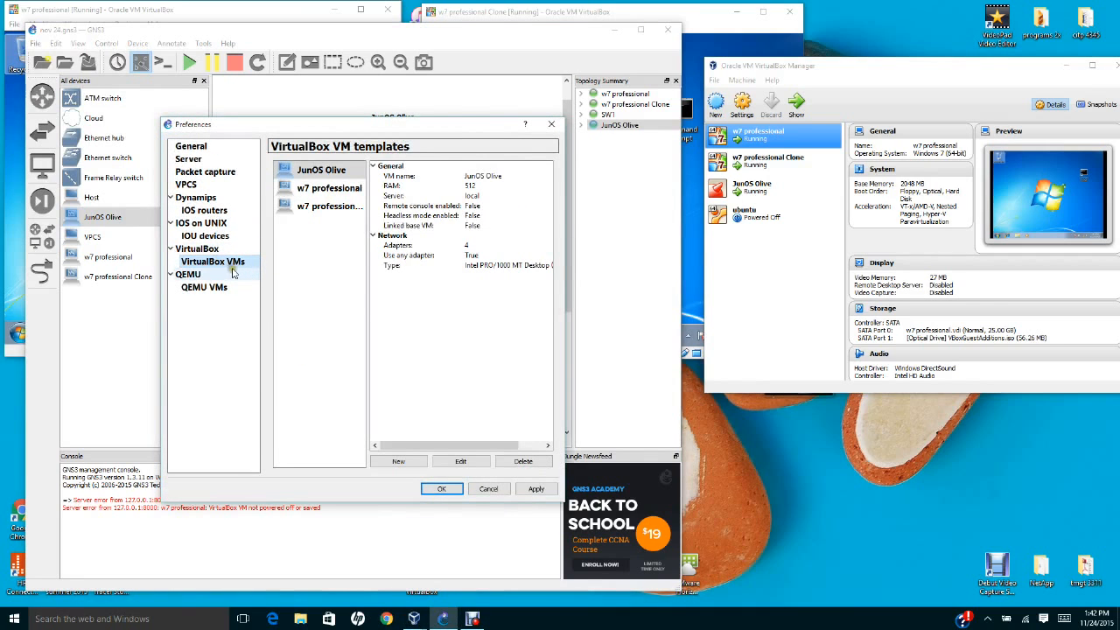
click(411, 465)
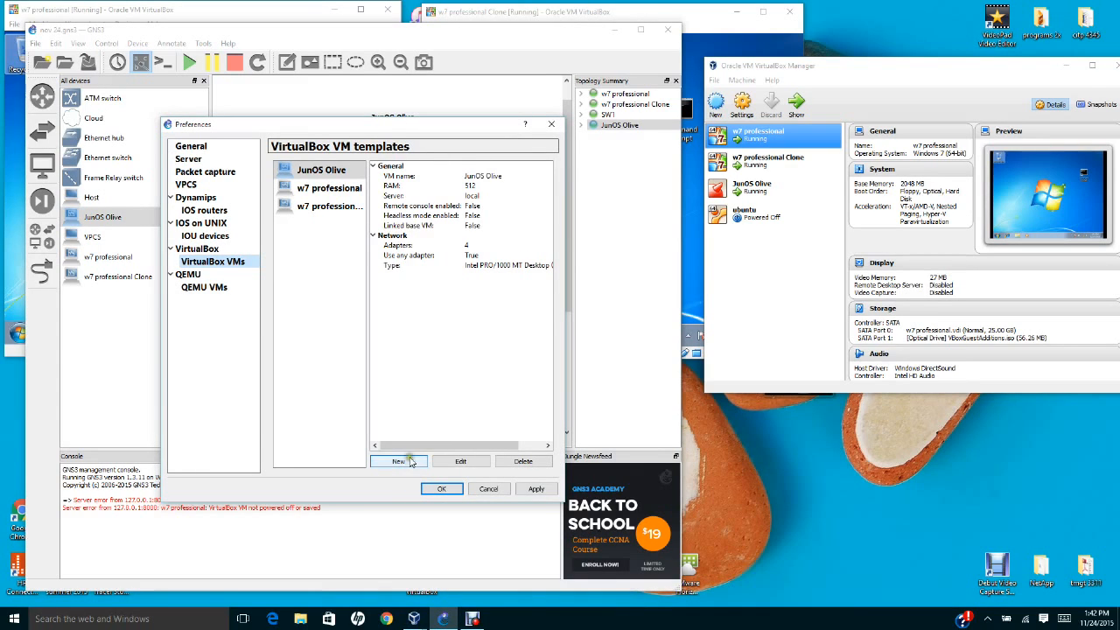
click(339, 191)
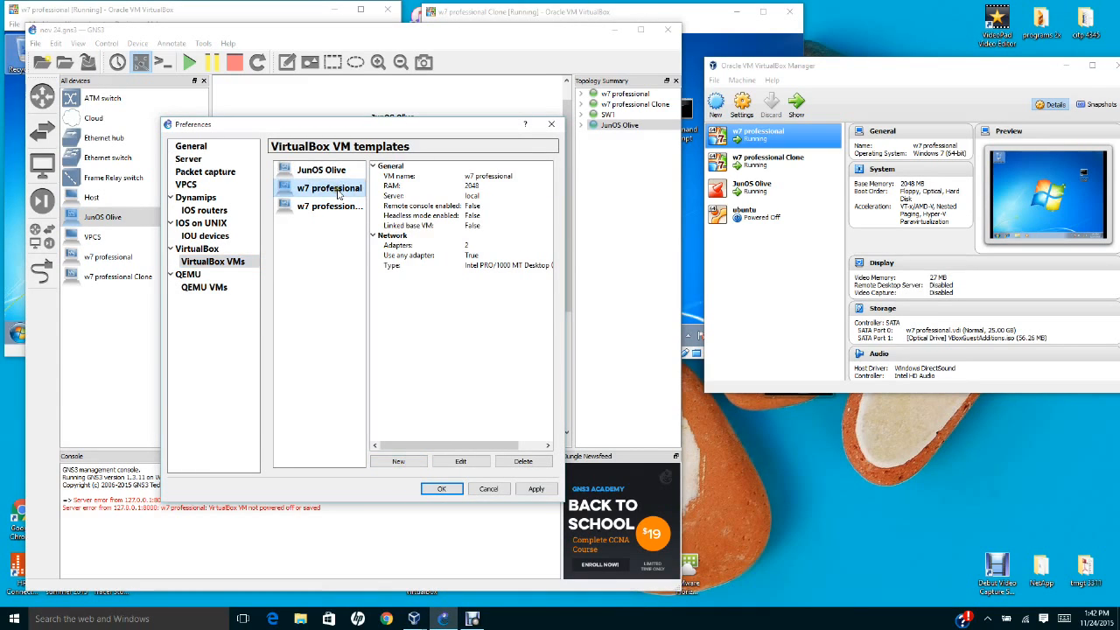
Check the VM list of a new VirtualBox VM template and cancel without creating it
click(410, 462)
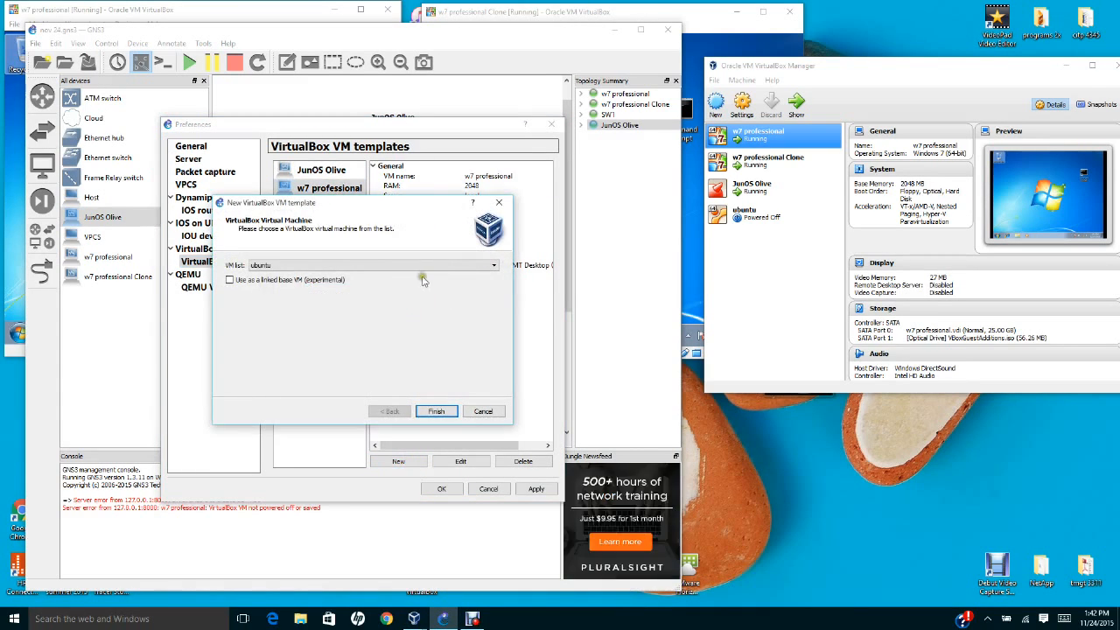
click(476, 268)
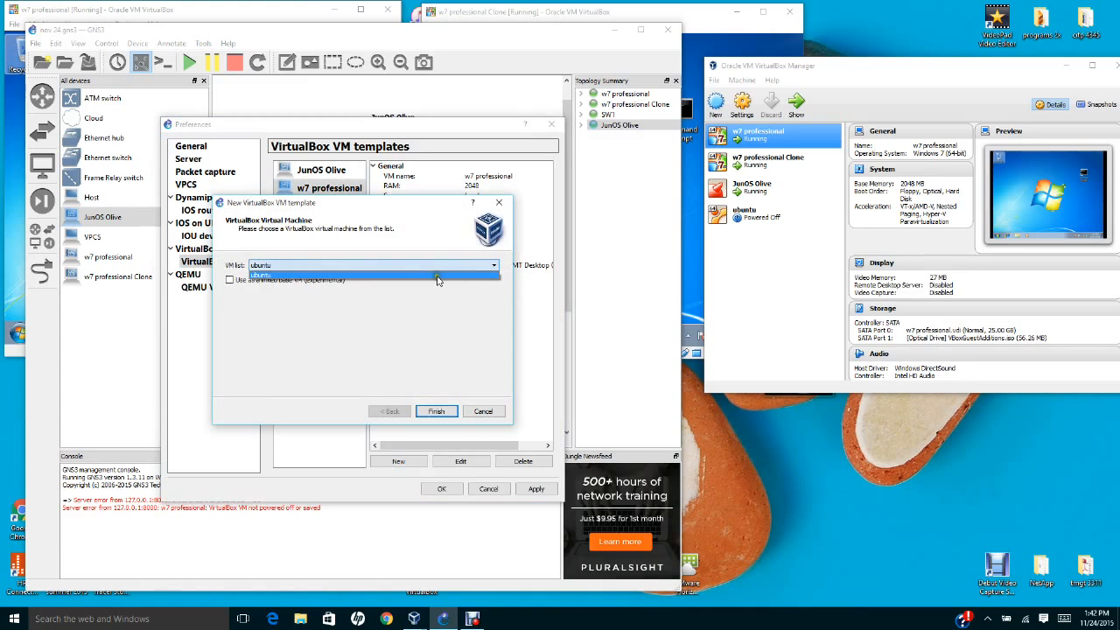
click(483, 410)
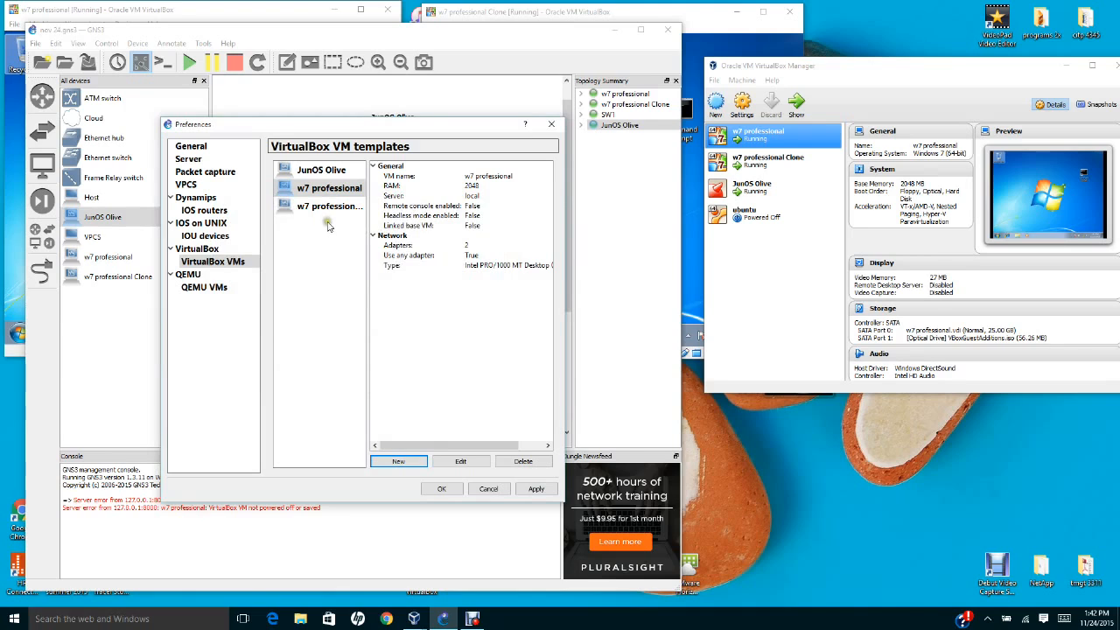
Display the w7 professional and w7 professional Clone template settings, check the VM list of a new template, and cancel without creating one
click(319, 194)
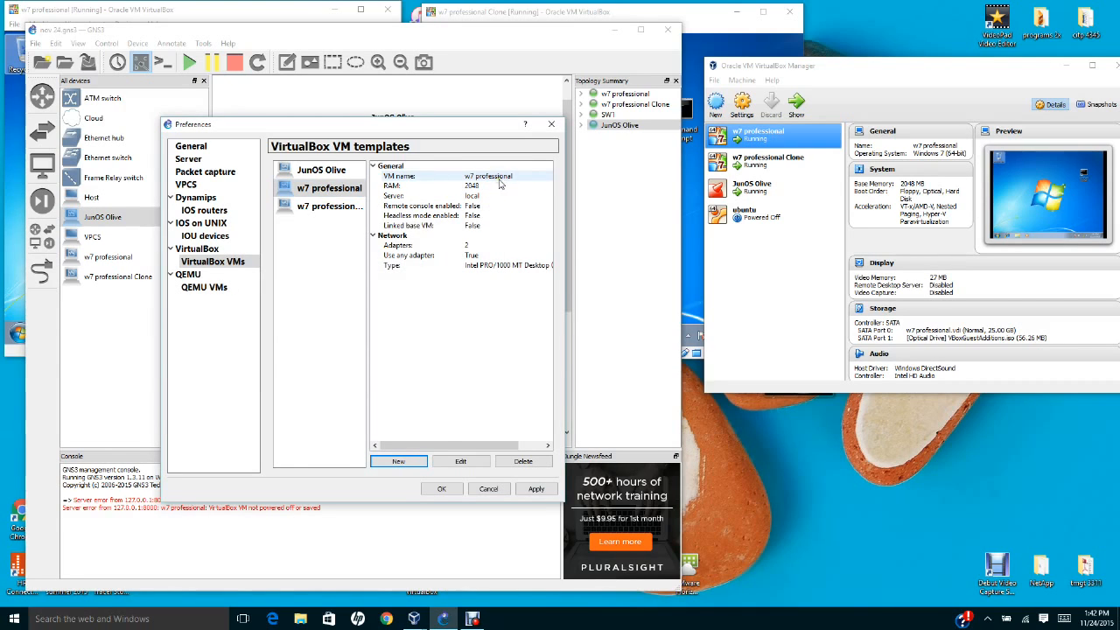
click(313, 213)
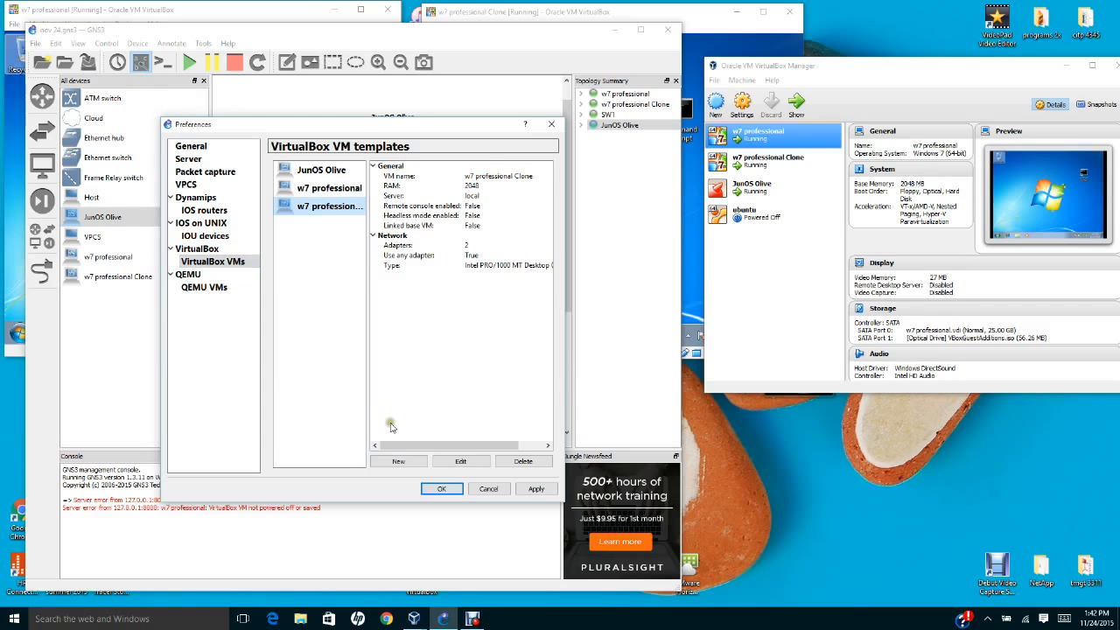
click(400, 462)
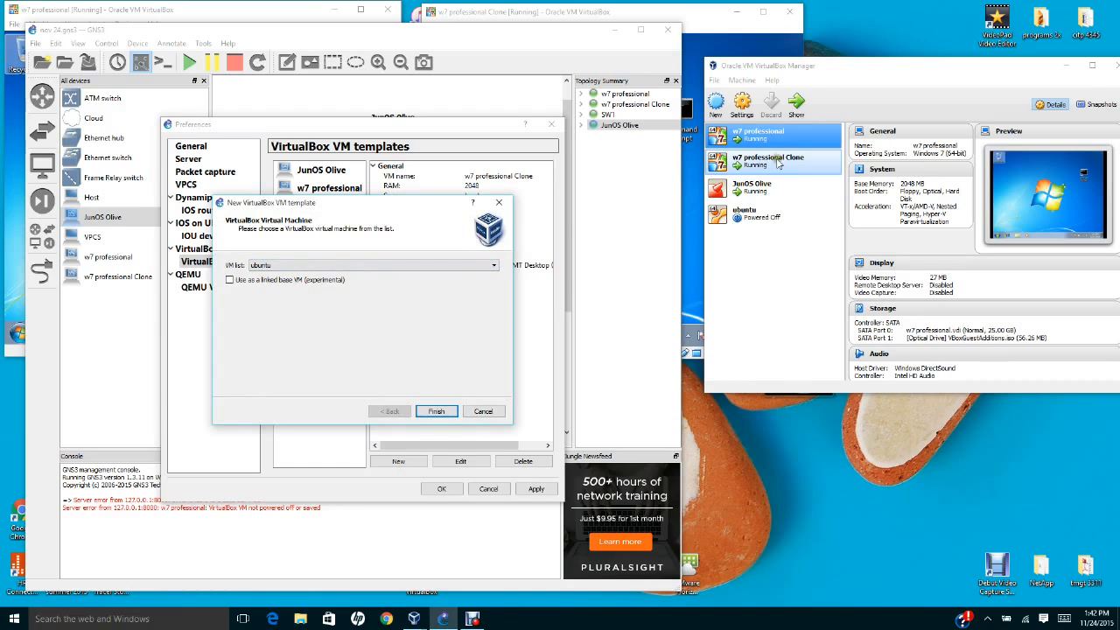
click(482, 412)
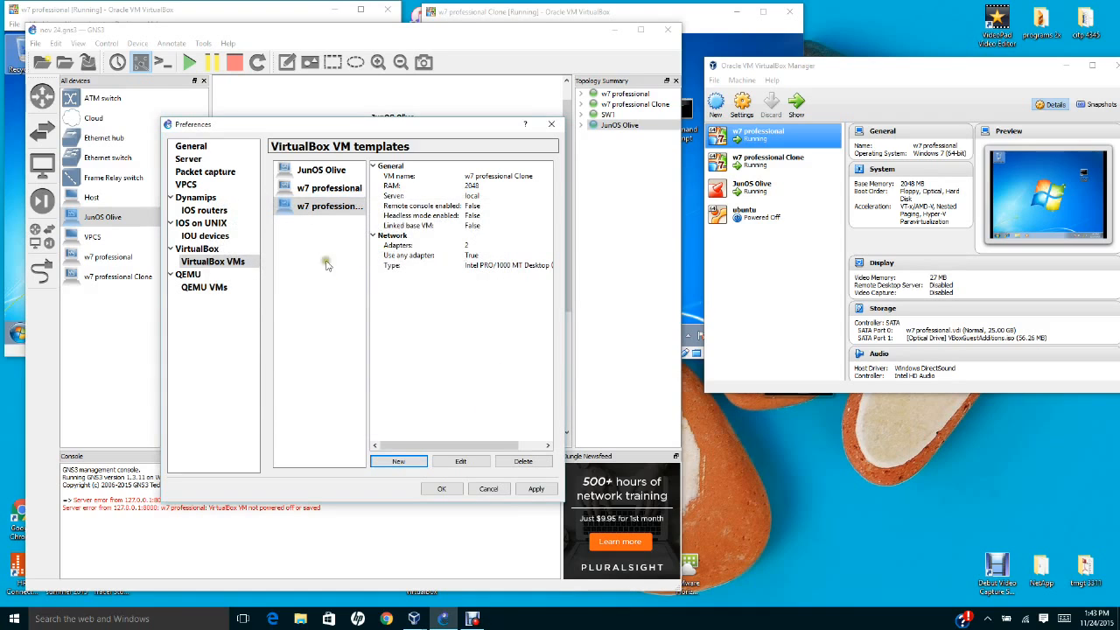
Compare the settings of the w7 professional template and its clone template once more and close the preferences
click(329, 188)
click(339, 207)
click(329, 188)
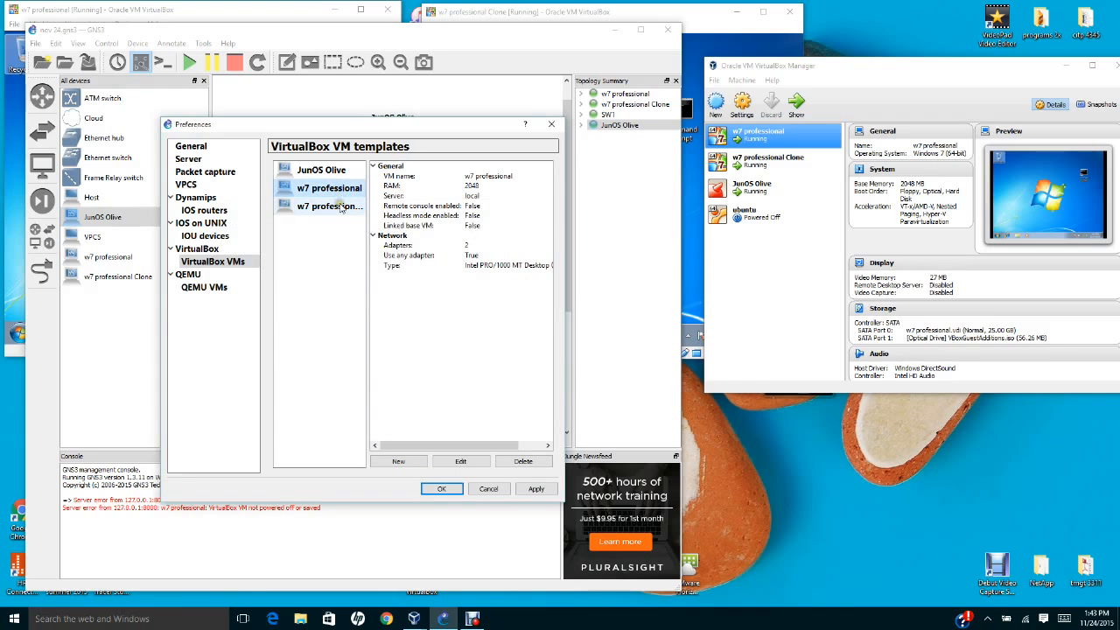
click(442, 488)
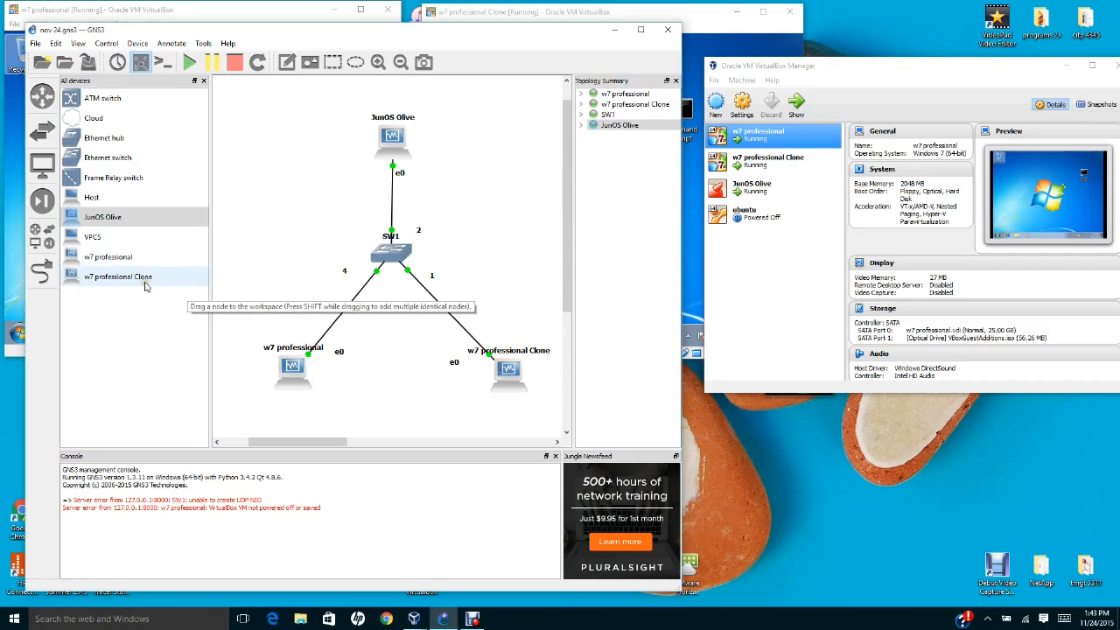
Point out the w7 professional and w7 professional Clone entries among the available devices
click(98, 261)
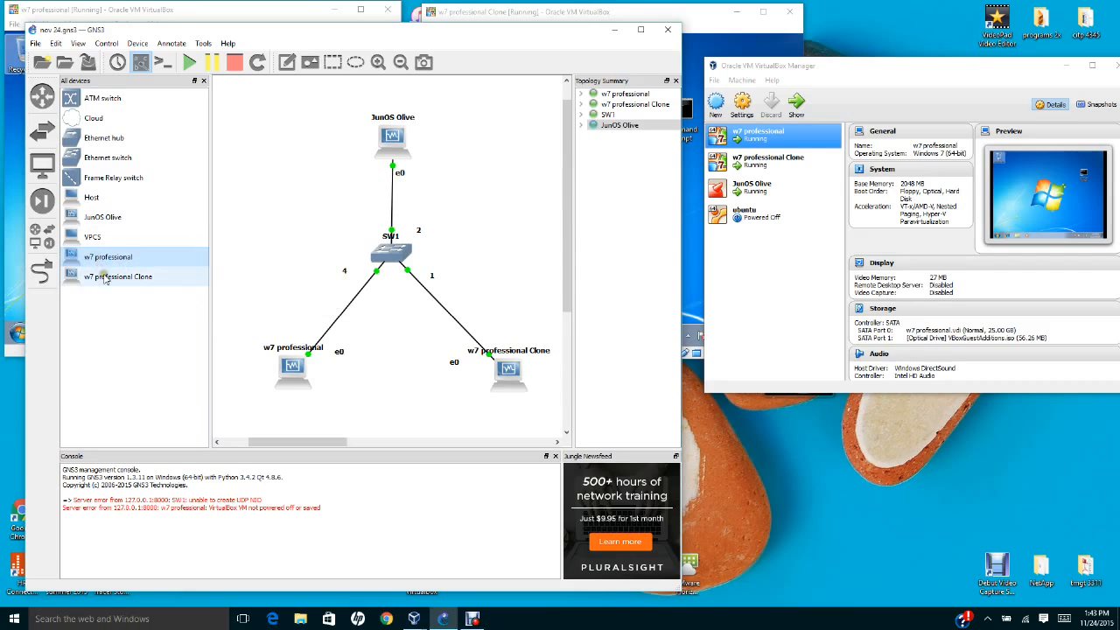
click(105, 277)
click(105, 262)
click(111, 281)
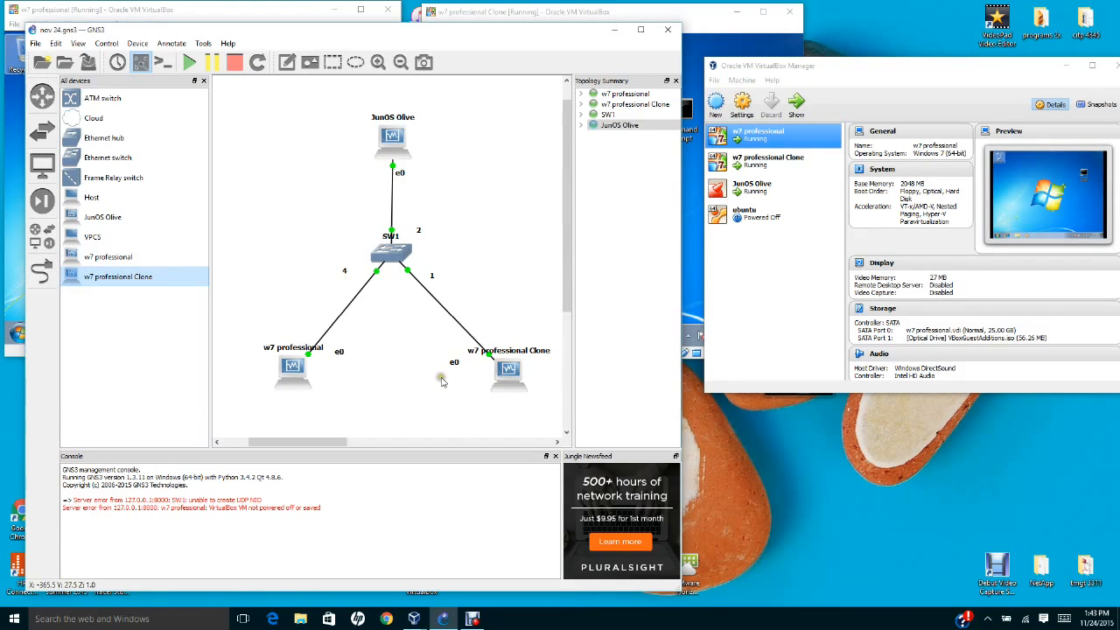
Look at the network configuration of the w7 professional node in the topology and leave it without making changes
click(285, 371)
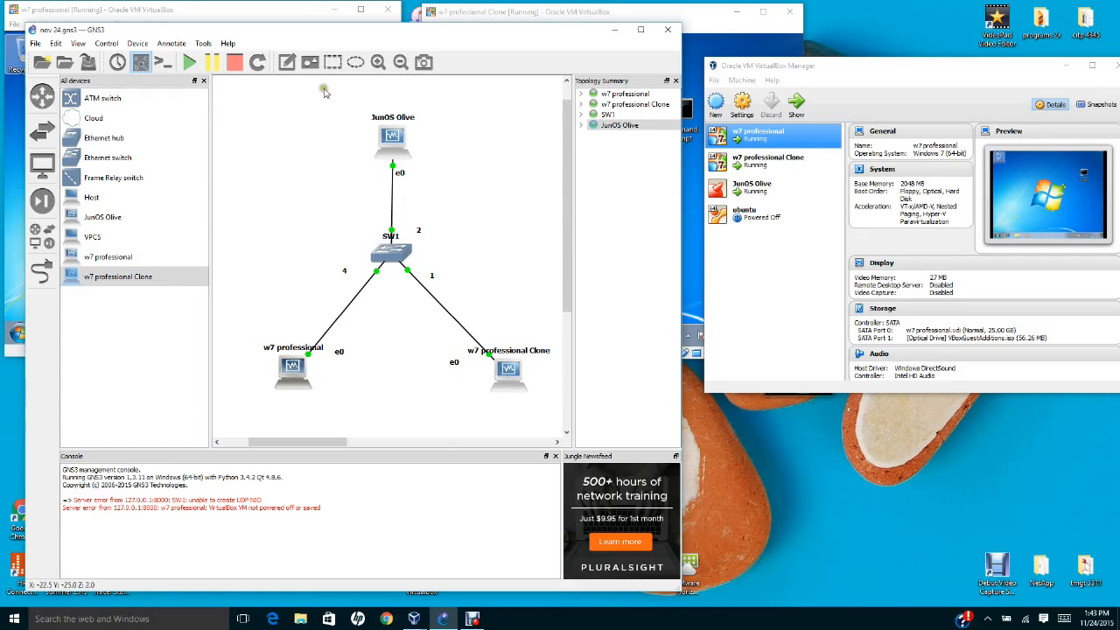
right_click(299, 375)
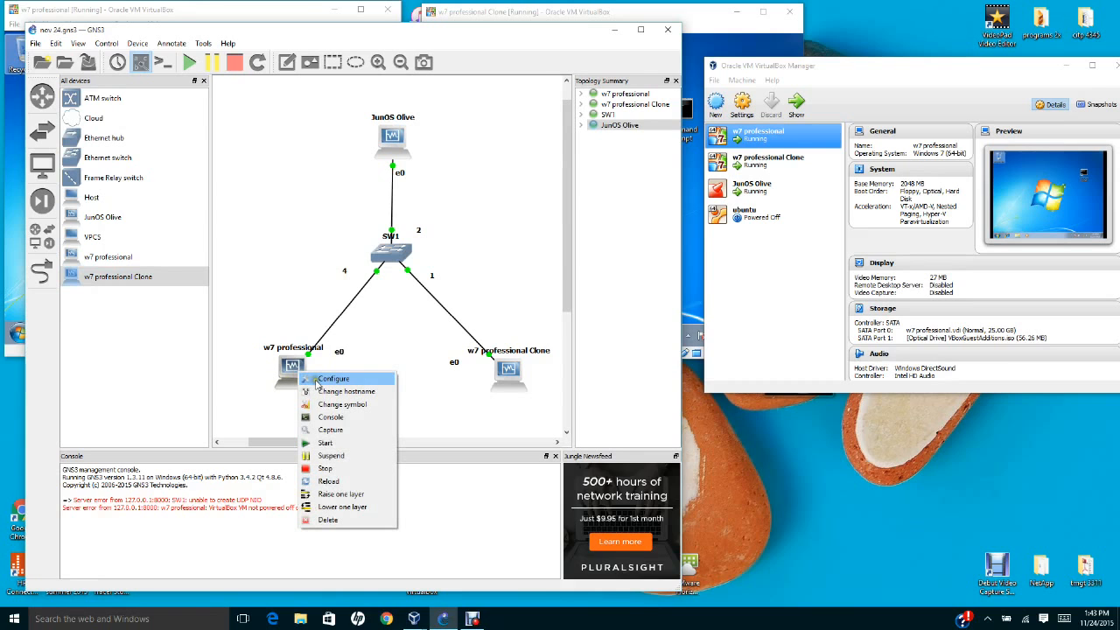
click(333, 379)
click(224, 196)
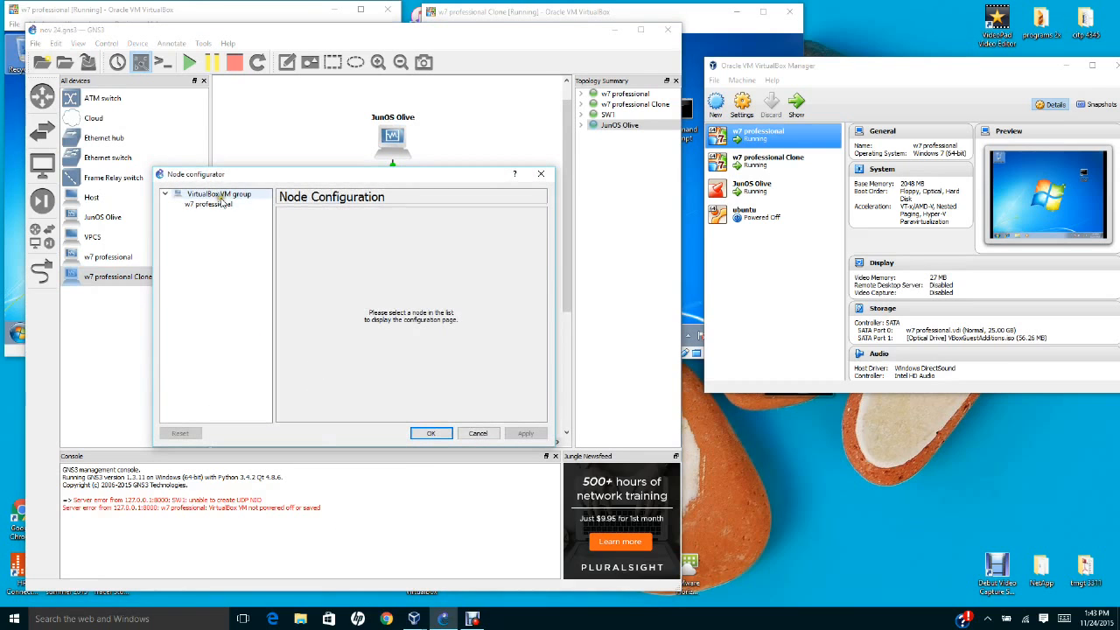
click(358, 219)
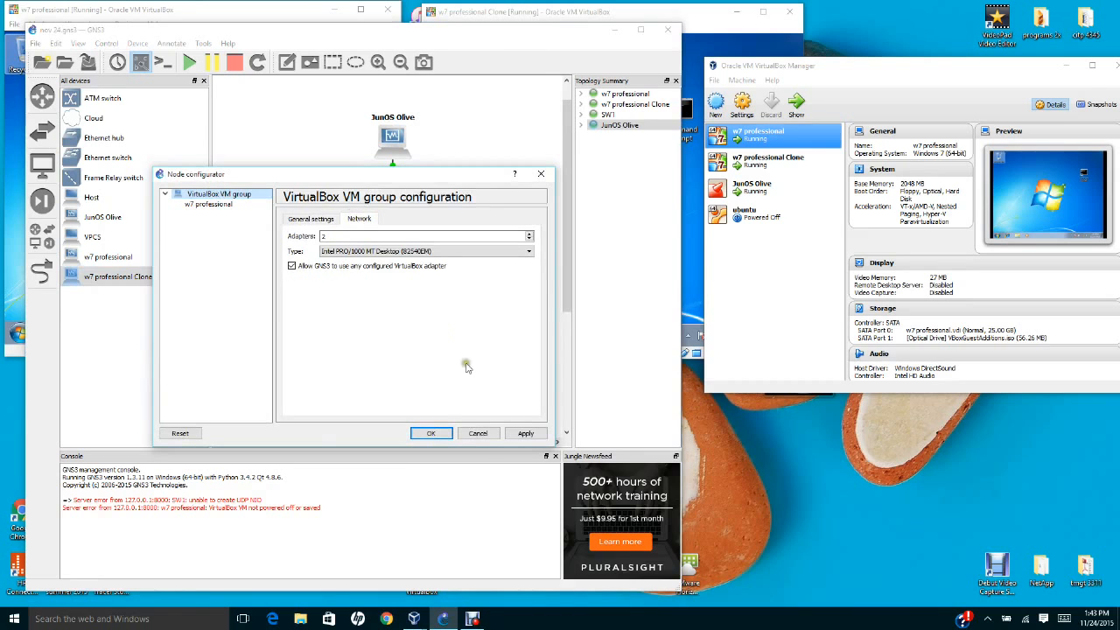
click(483, 437)
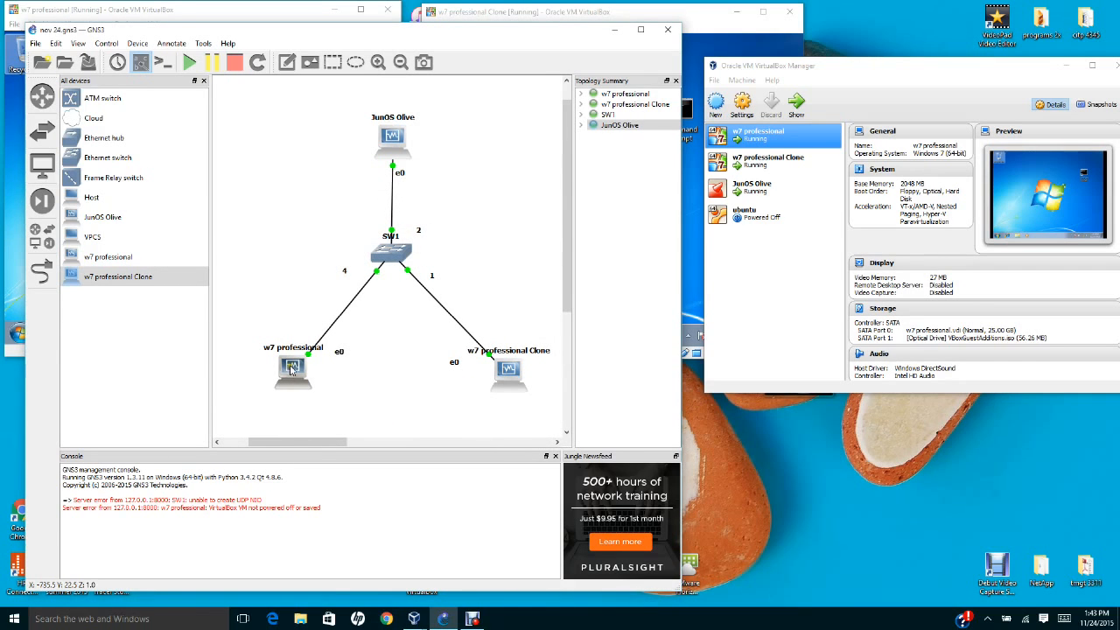
Add the note 192.168.1.21 above the w7 professional node in the topology
mouse_move(295, 365)
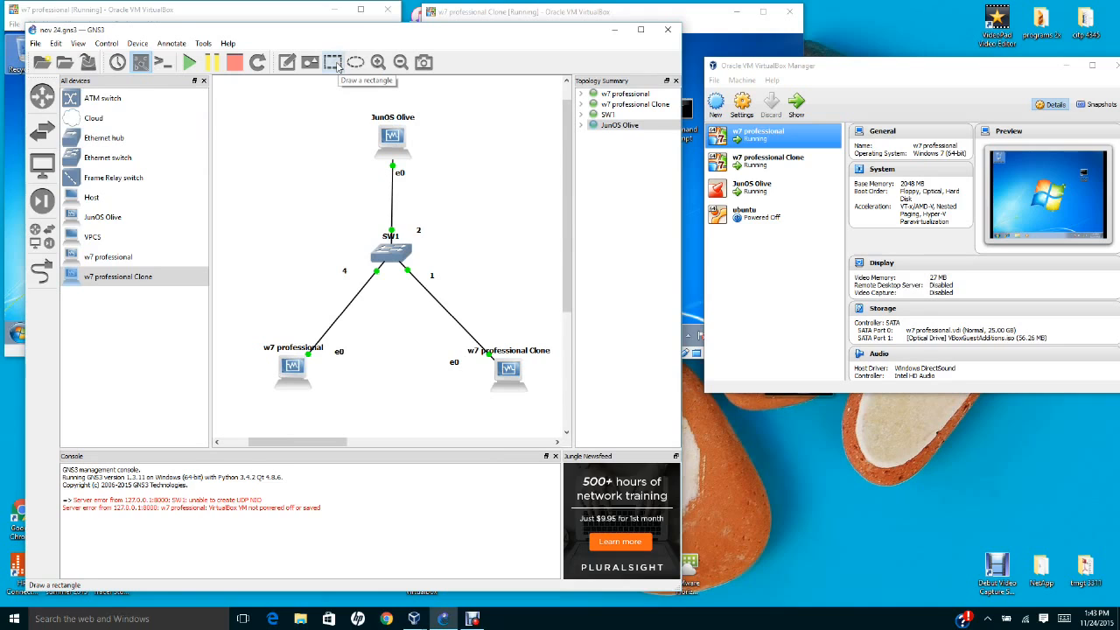
click(179, 44)
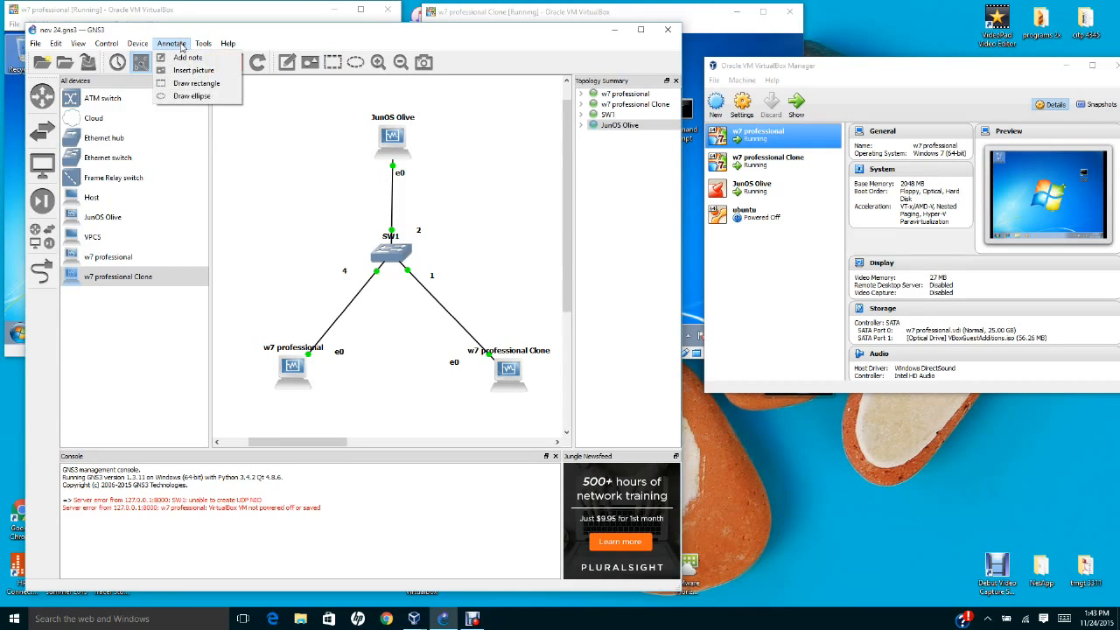
click(187, 57)
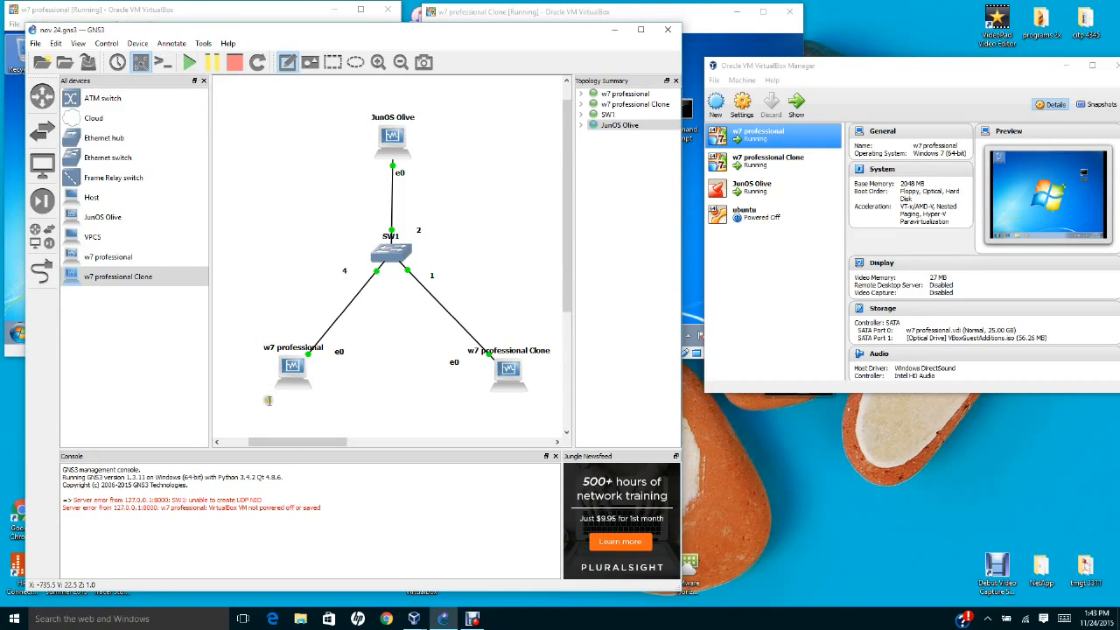
click(266, 325)
text(192.168.1.21)
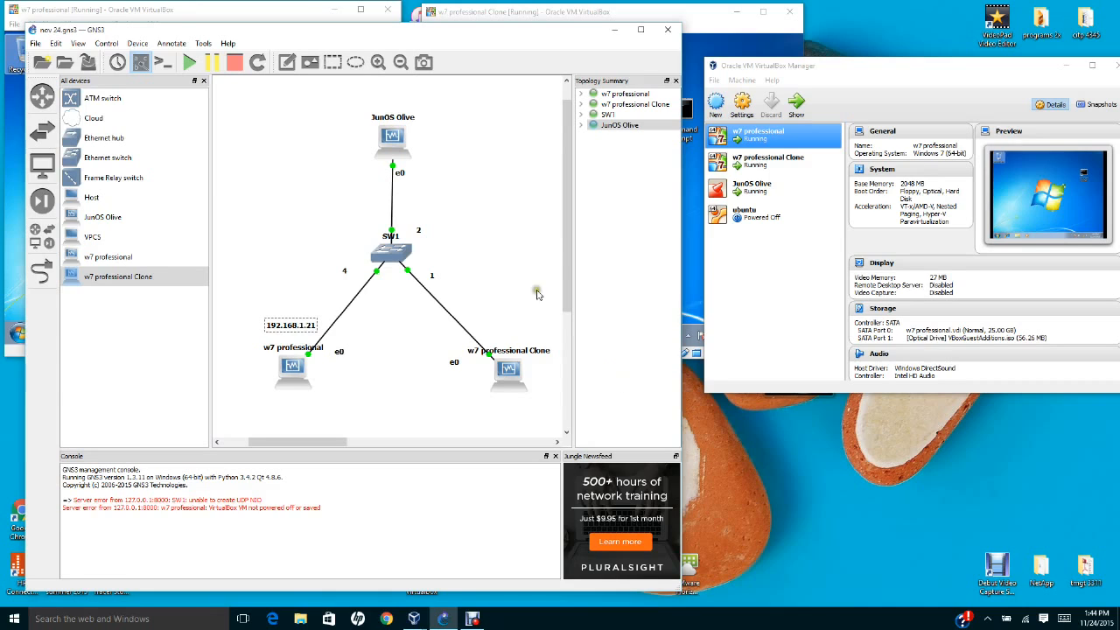
click(340, 396)
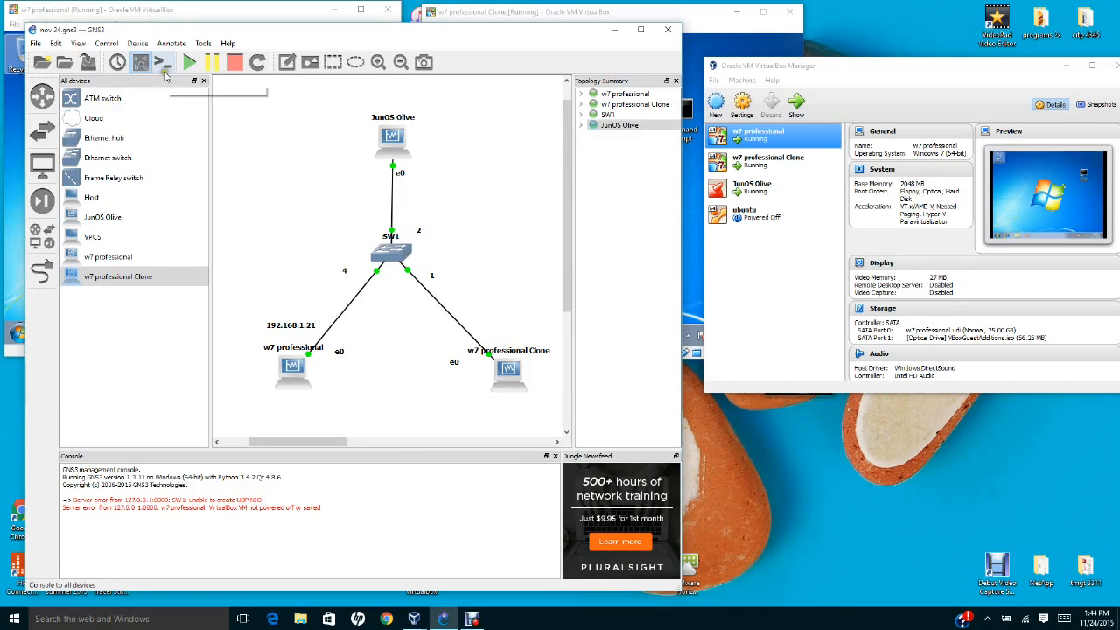
Add the note 192.168.1.23 above the w7 professional Clone node in the topology
click(171, 42)
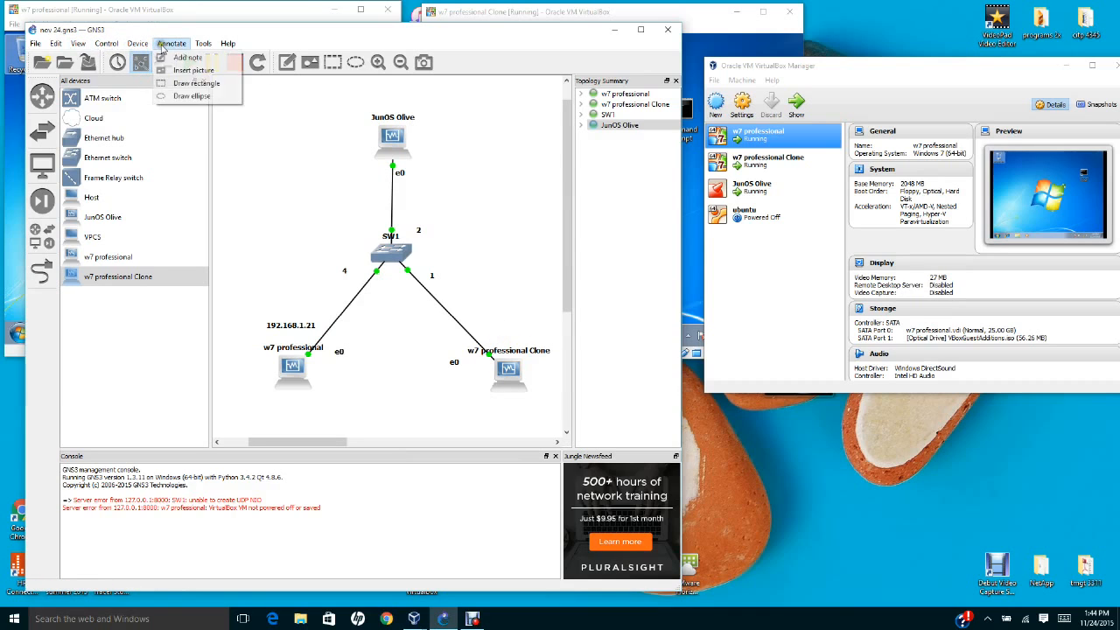
click(183, 61)
click(495, 326)
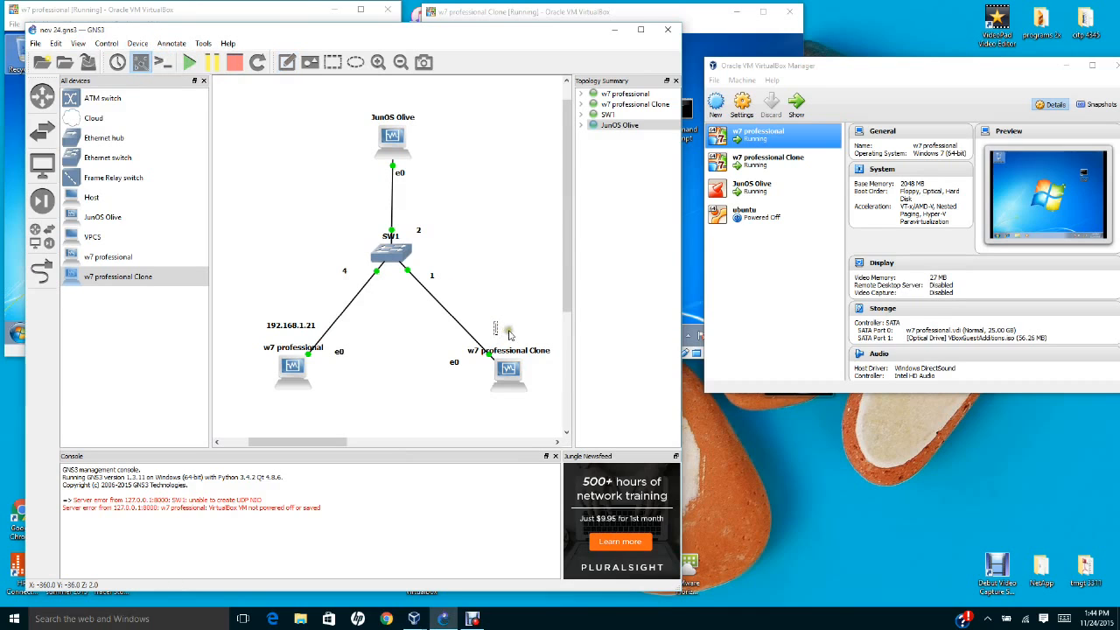
text(192.168.1.23)
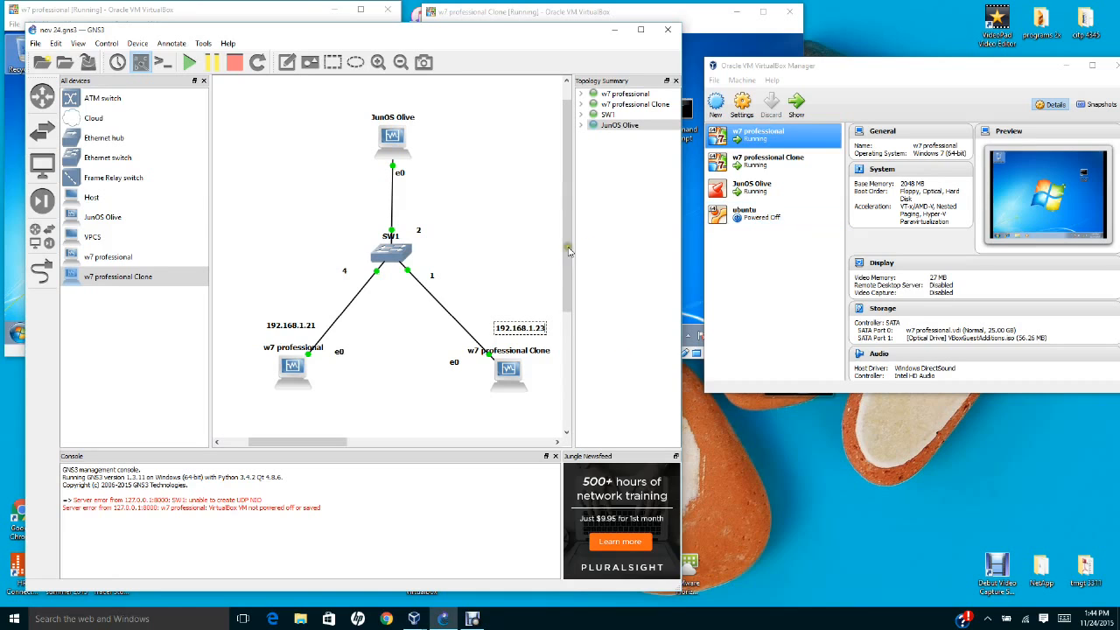
click(503, 283)
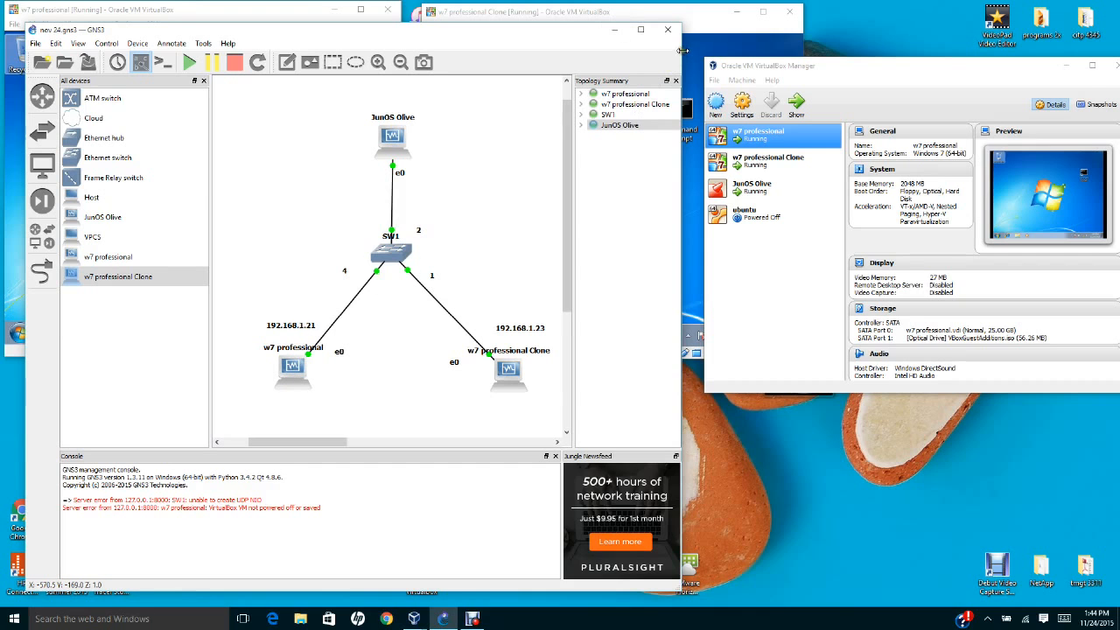
Minimize GNS3 and view the Adapter 1 network settings of the running w7 professional VM in VirtualBox without changing them
click(613, 34)
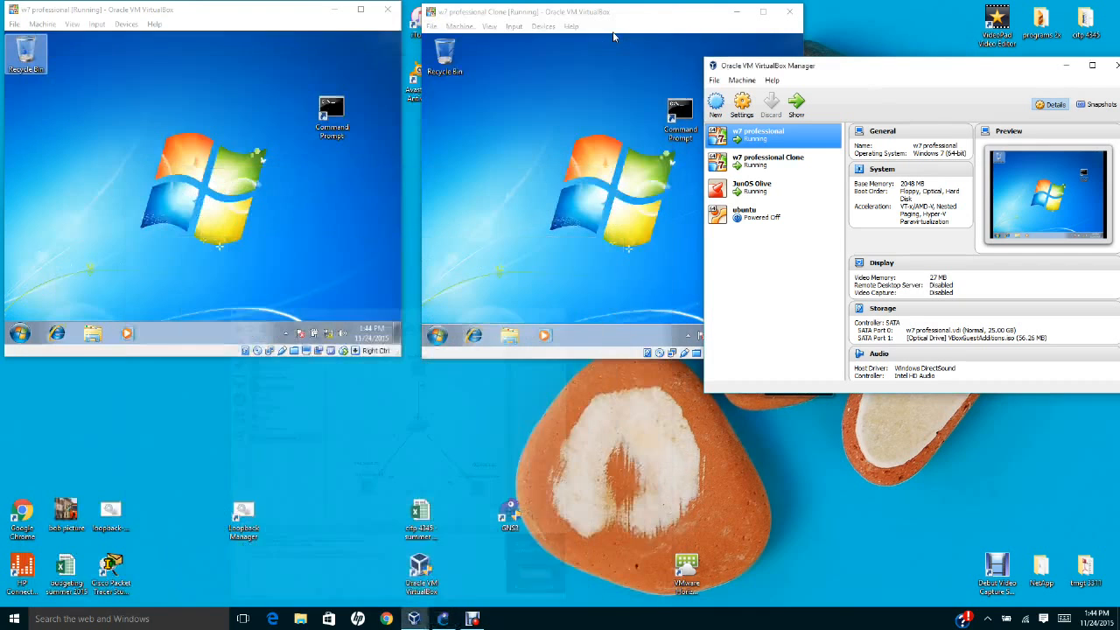
right_click(269, 352)
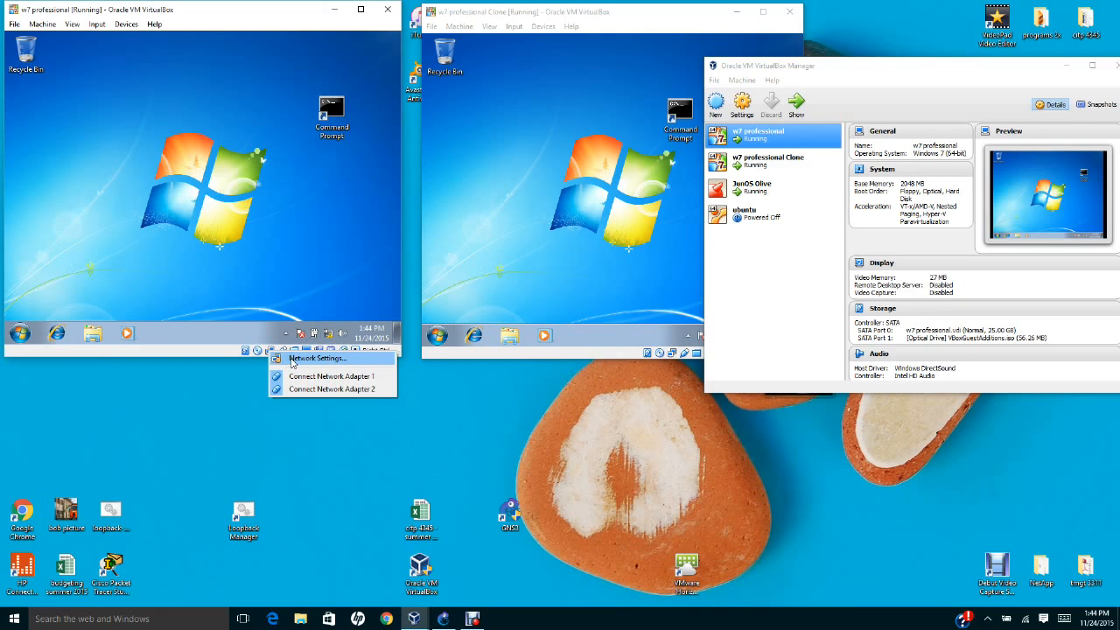
click(293, 361)
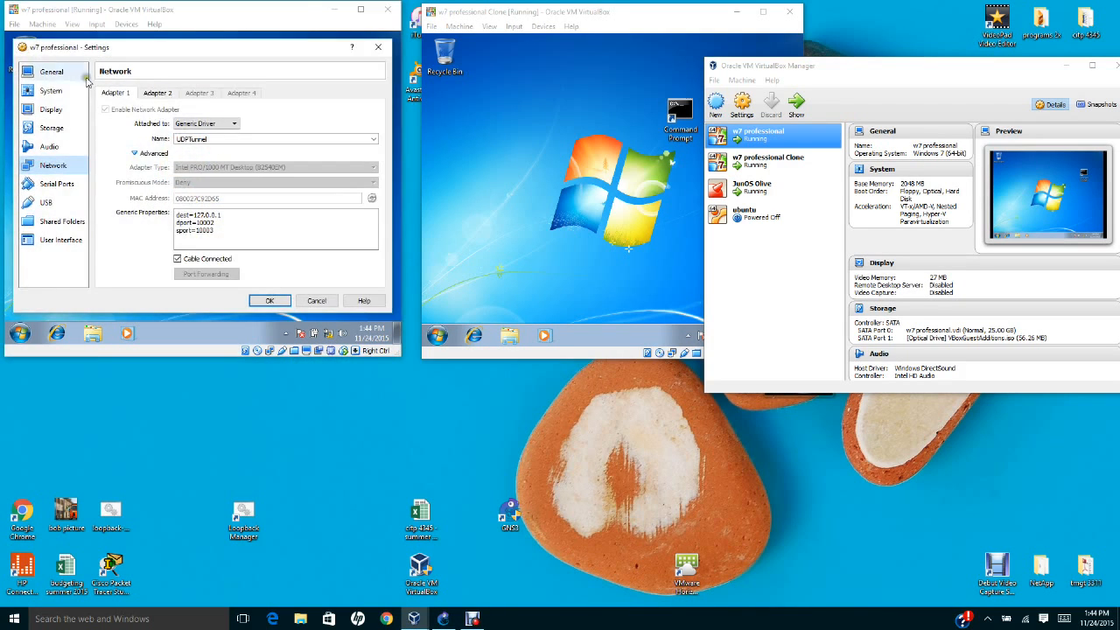
click(315, 304)
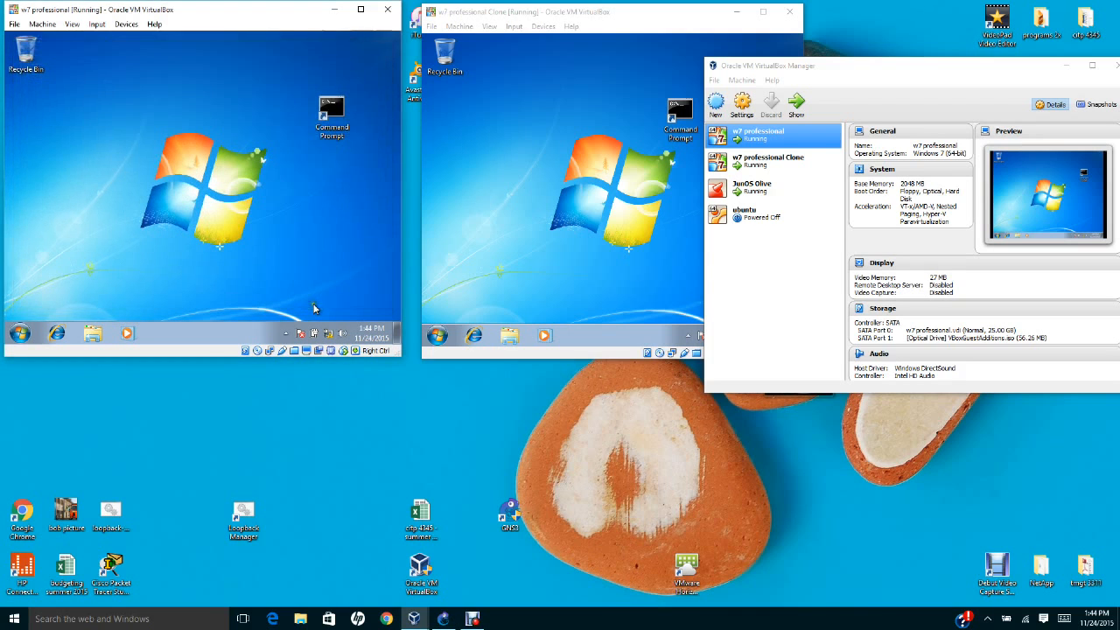
right_click(271, 352)
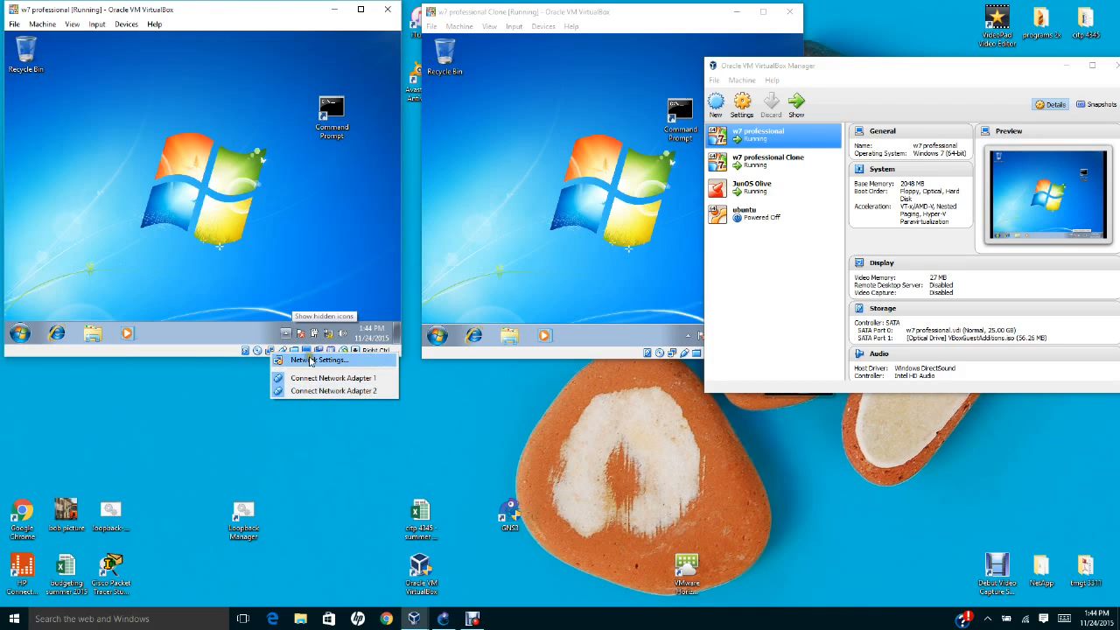
click(142, 150)
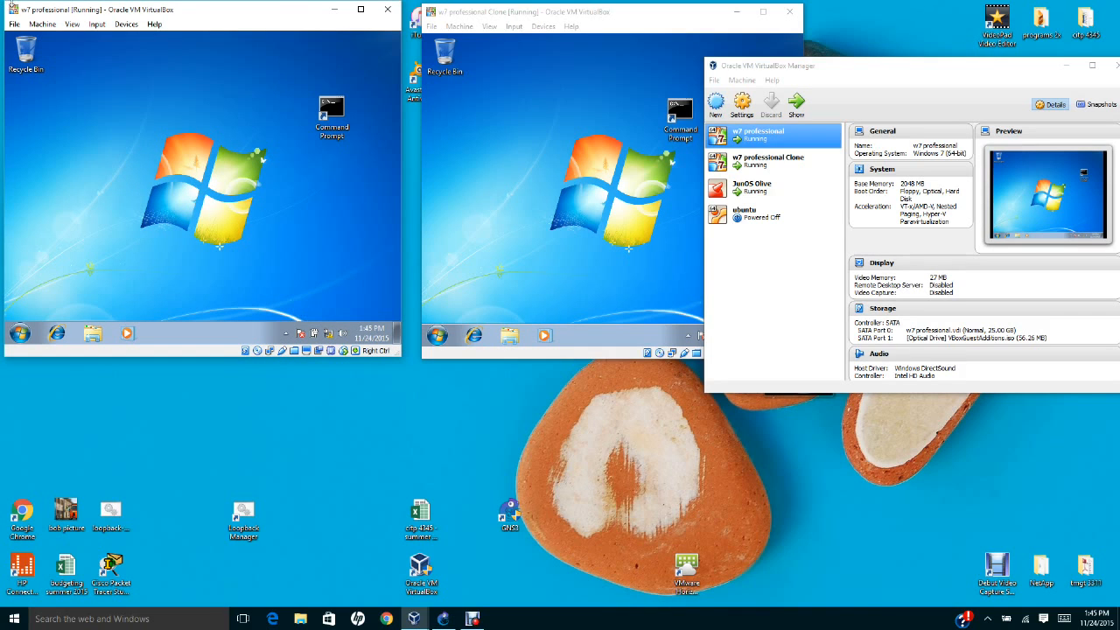
Look at the NAT and host-only networks in the VirtualBox preferences and cancel without changes
click(42, 24)
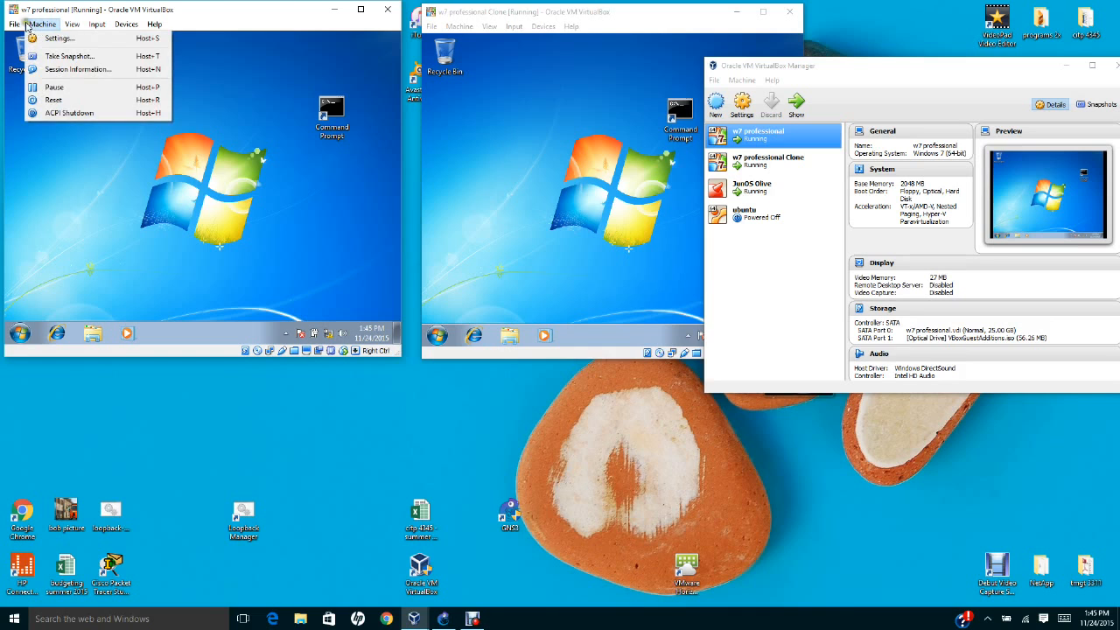
click(22, 37)
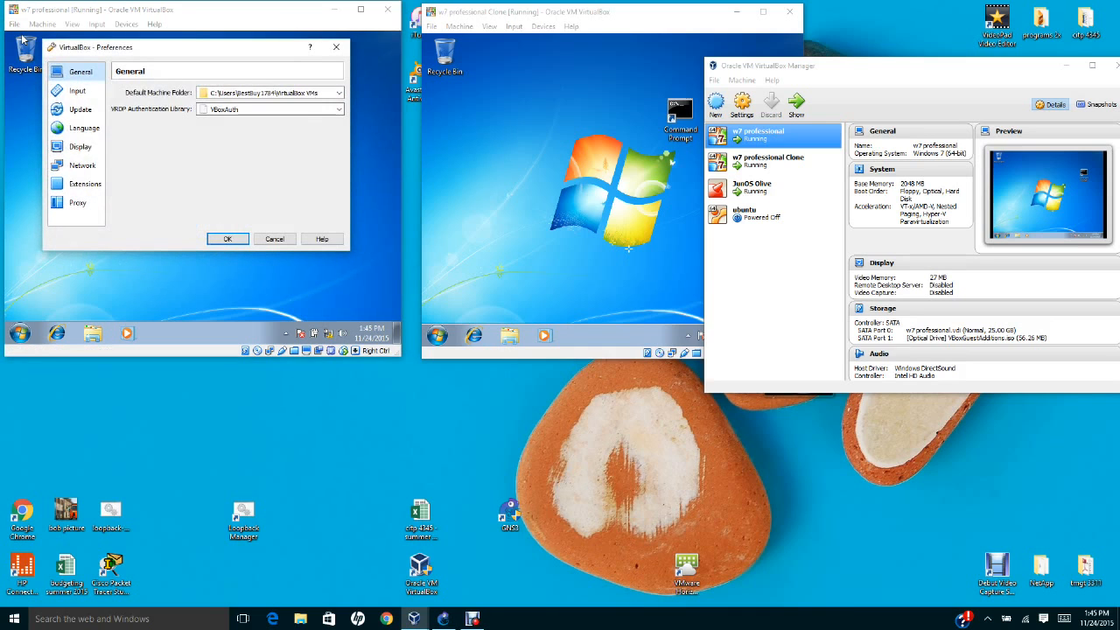
click(88, 166)
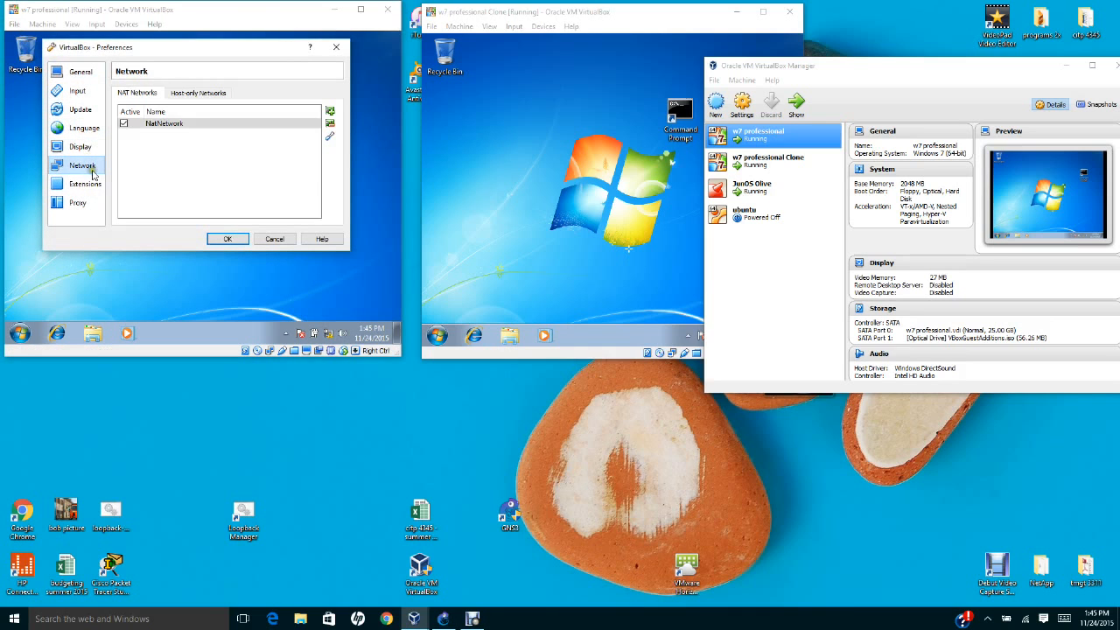
click(200, 92)
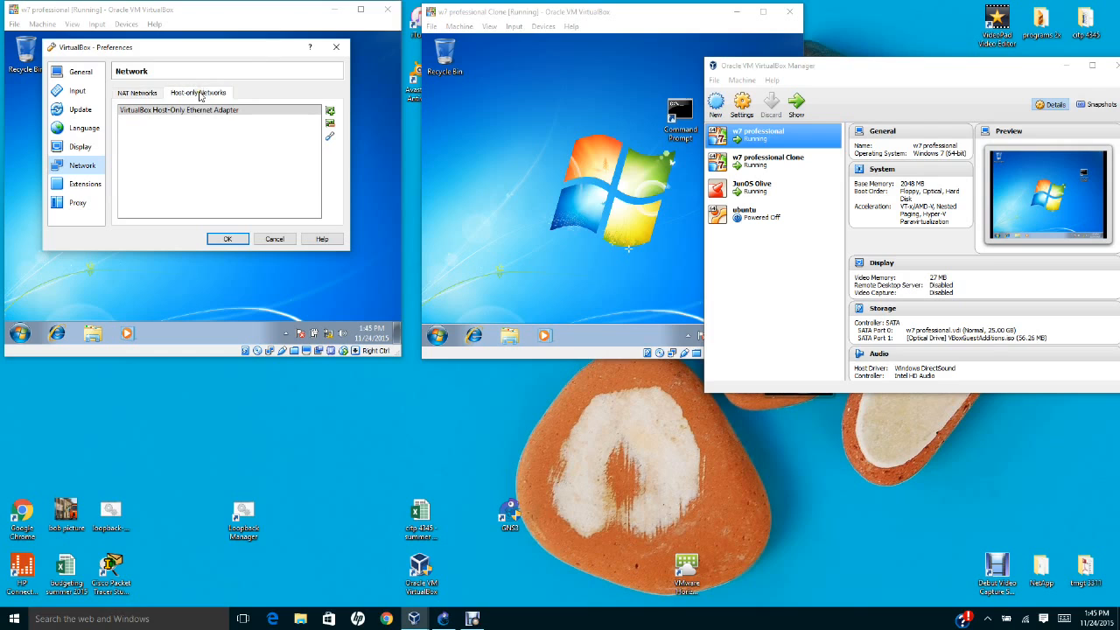
click(275, 238)
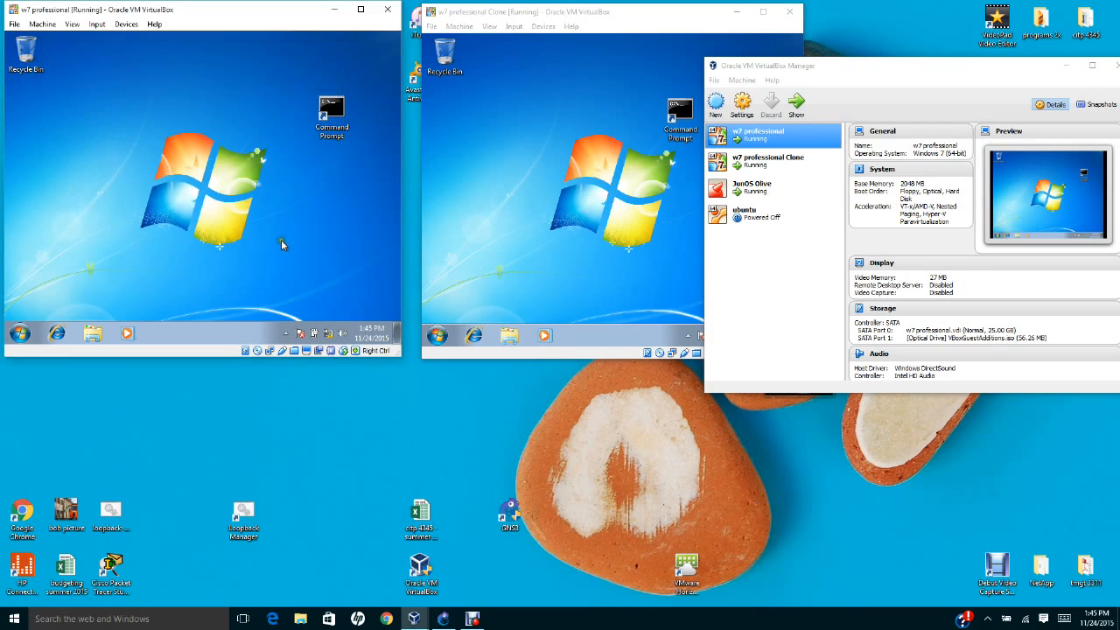
View the Adapter 1 network settings of the w7 professional VM and close them without changes
right_click(270, 350)
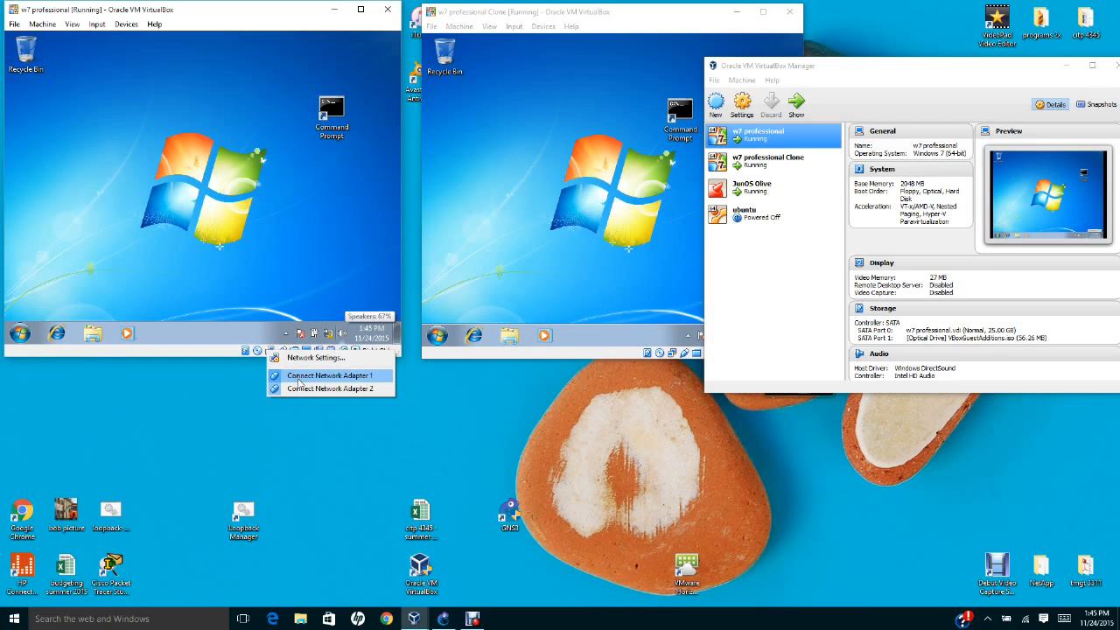
click(308, 359)
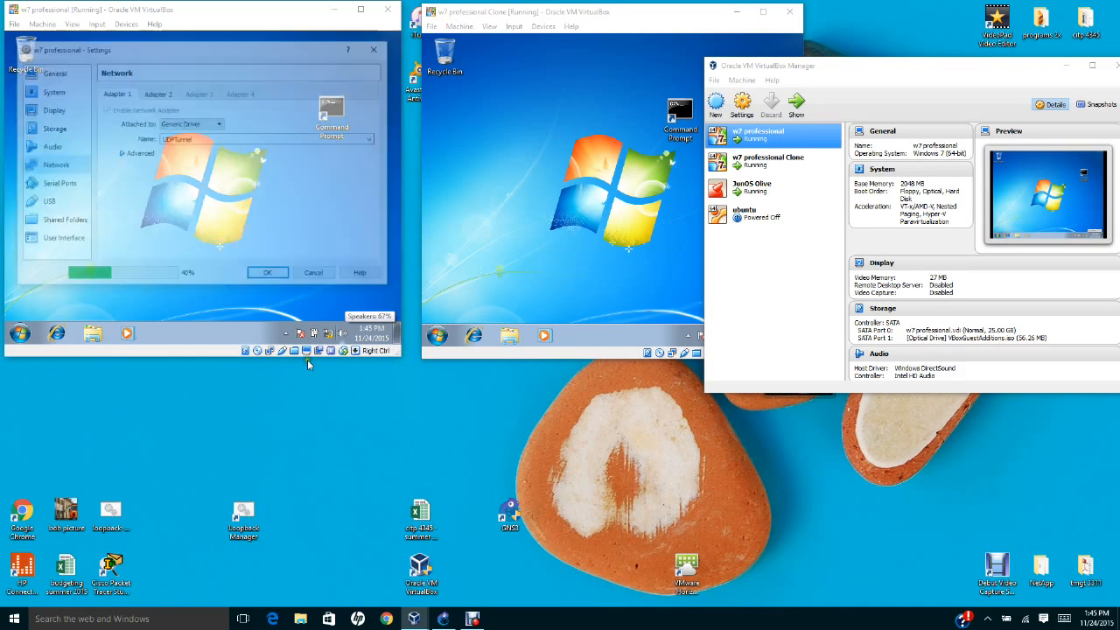
click(269, 300)
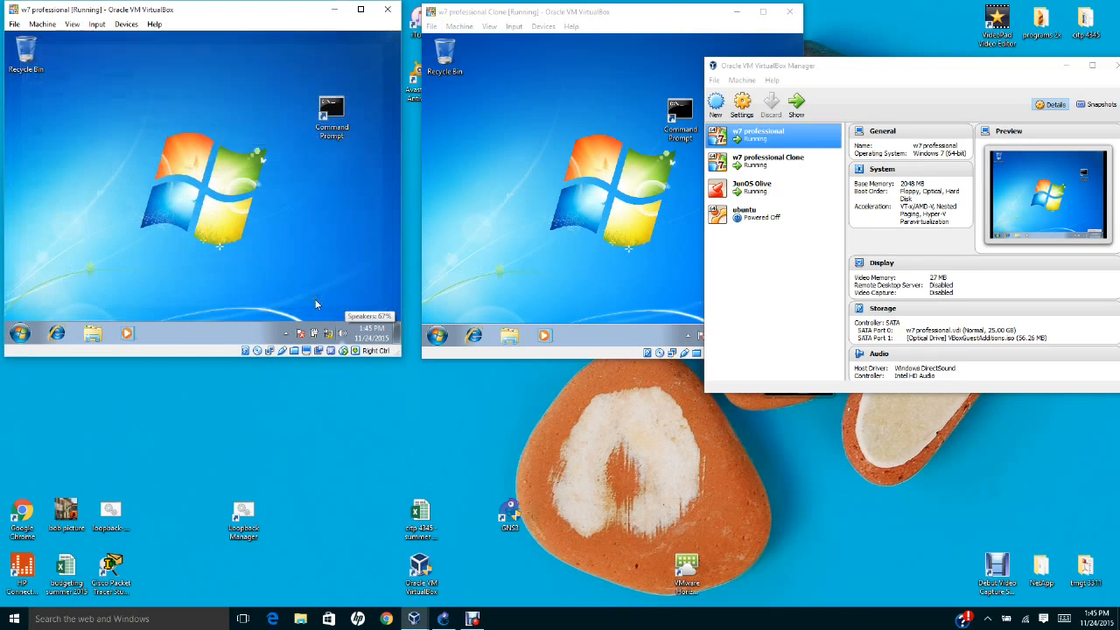
Disconnect network adapter 1 of the w7 professional VM and check its Cable Connected option in the network settings
right_click(270, 352)
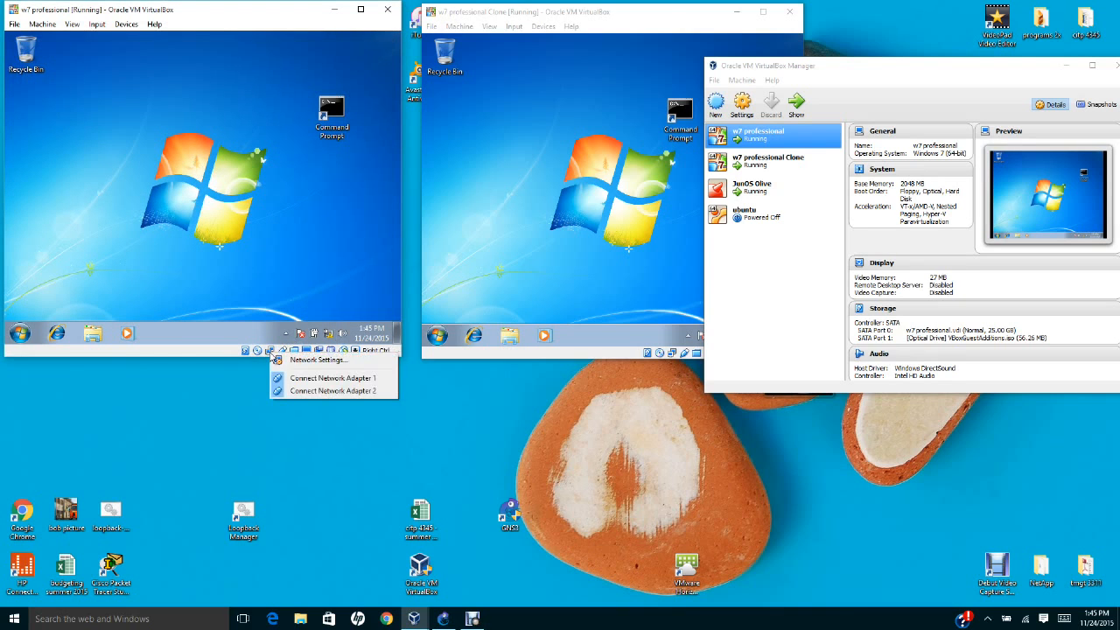
click(299, 380)
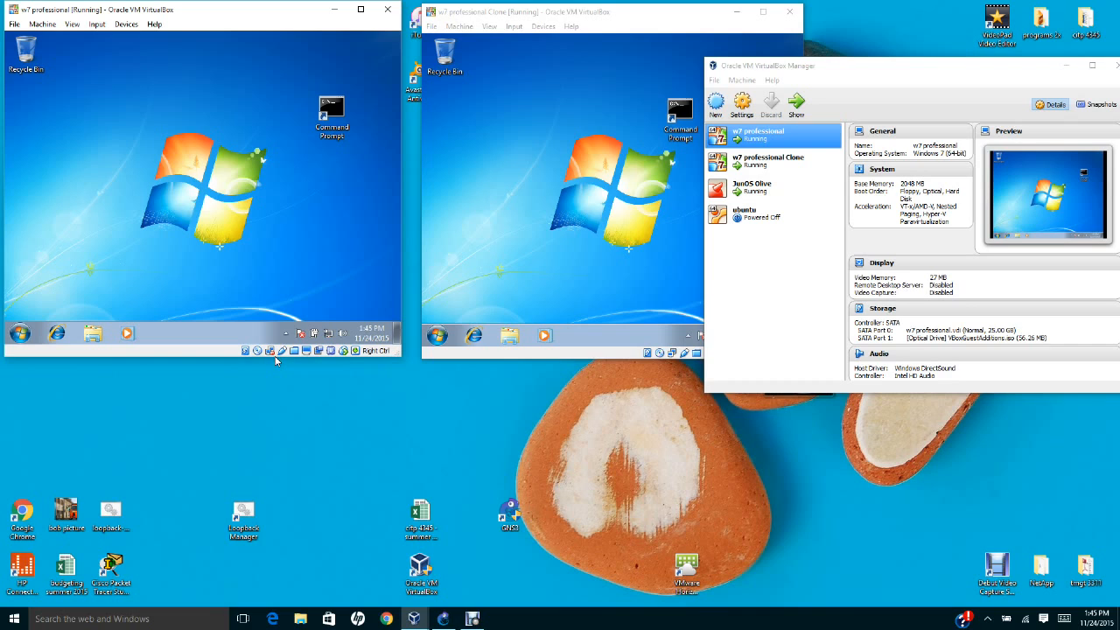
right_click(272, 351)
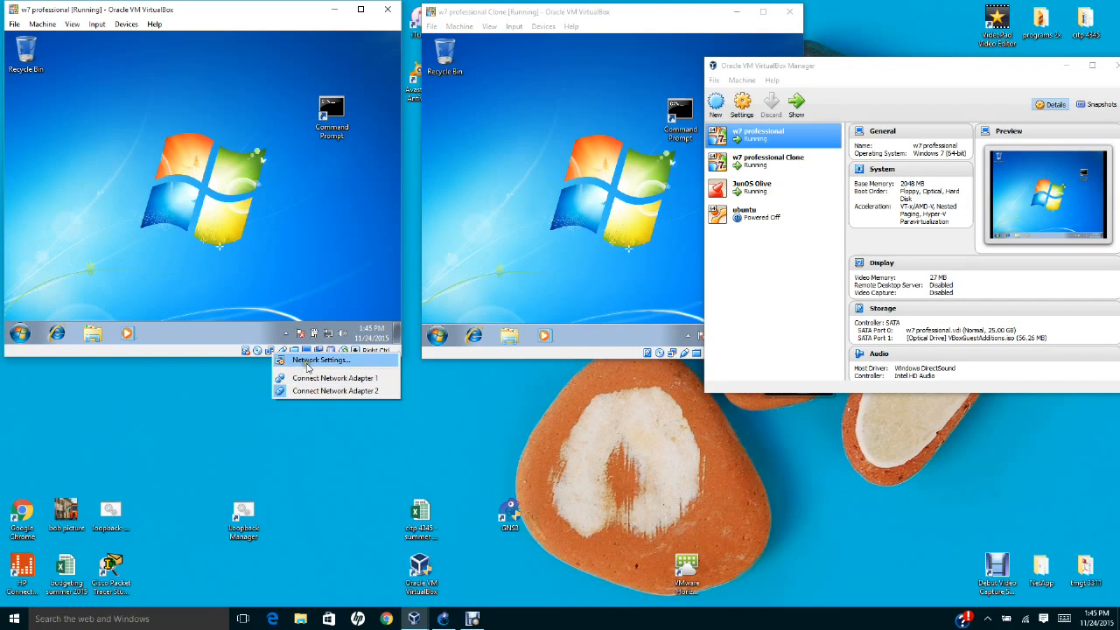
click(308, 360)
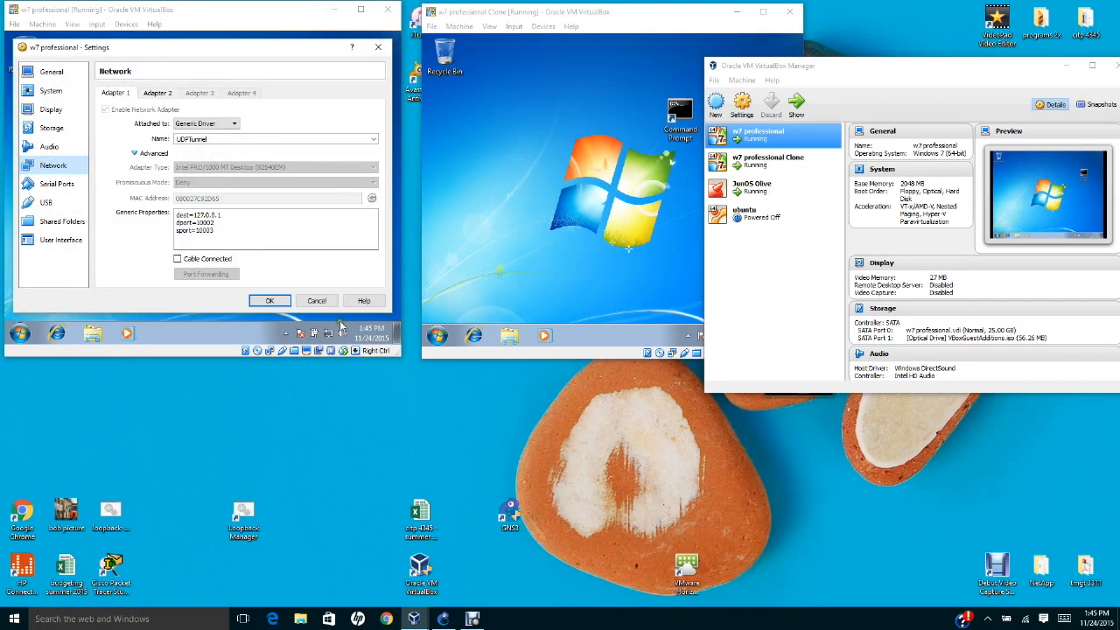
click(316, 301)
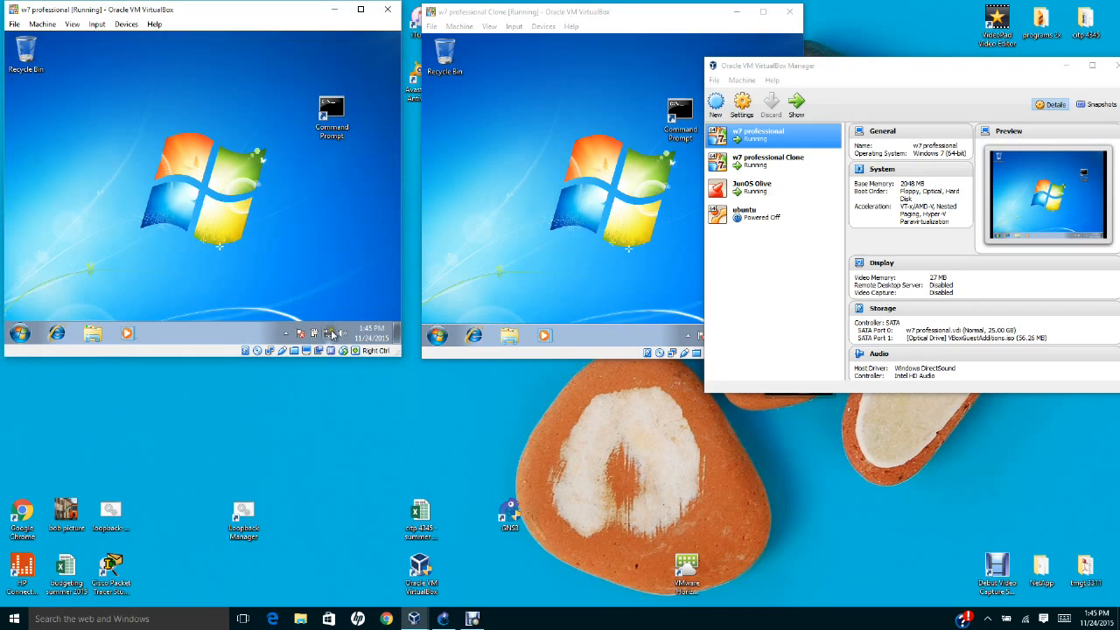
Open the list of network adapters inside the w7 professional guest, with the VM window maximized
right_click(330, 336)
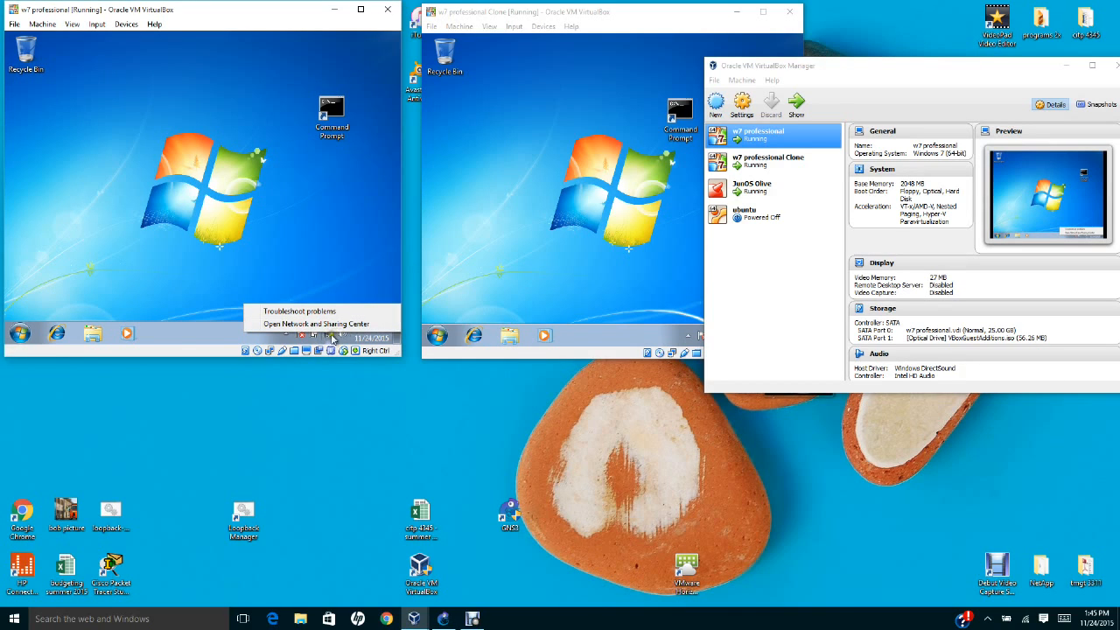
click(328, 325)
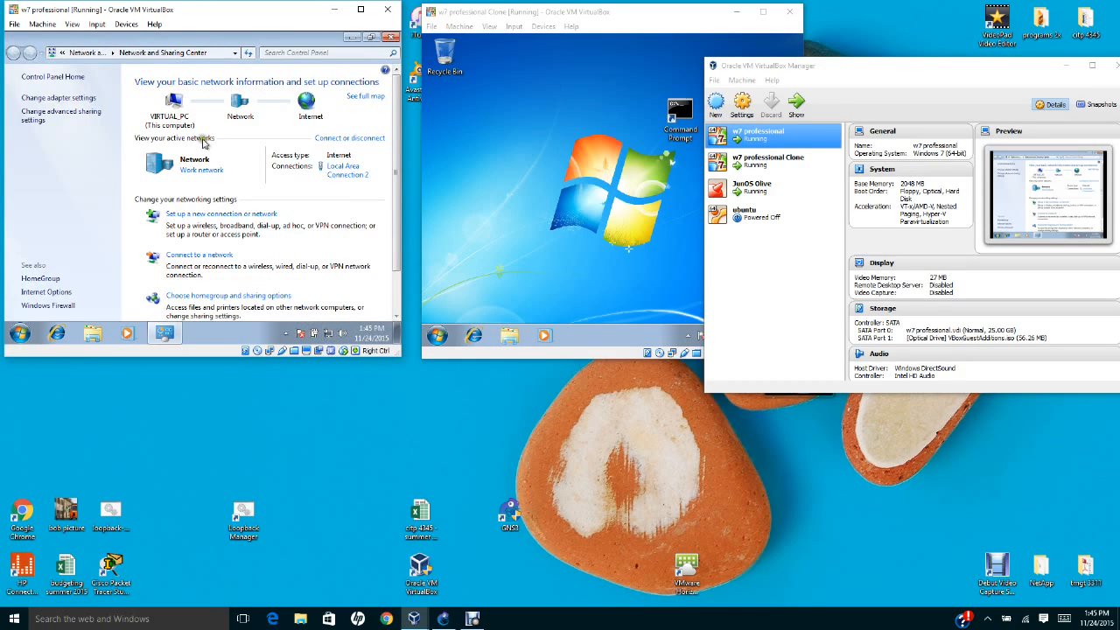
click(368, 11)
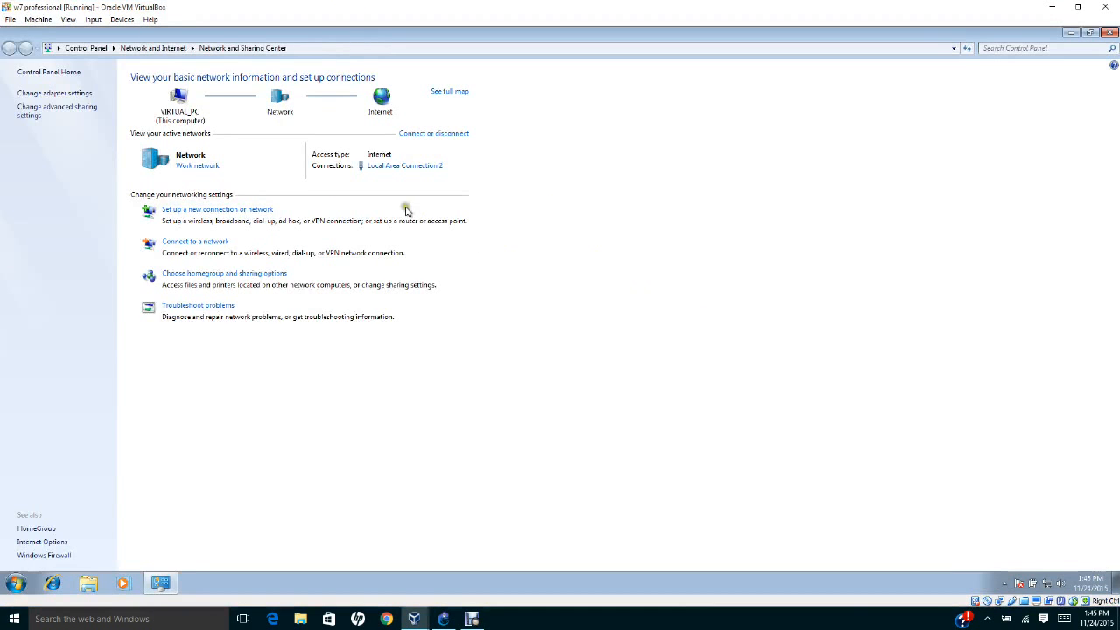
click(70, 94)
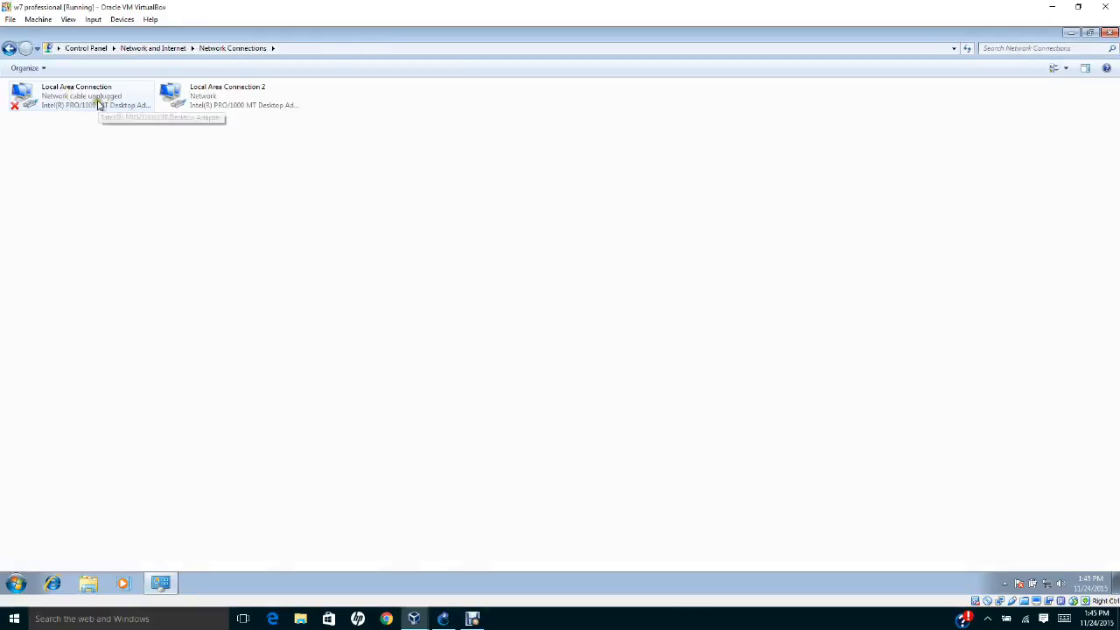
Review the Internet Protocol Version 4 (TCP/IPv4) properties of Local Area Connection and close them unchanged
click(98, 104)
right_click(99, 104)
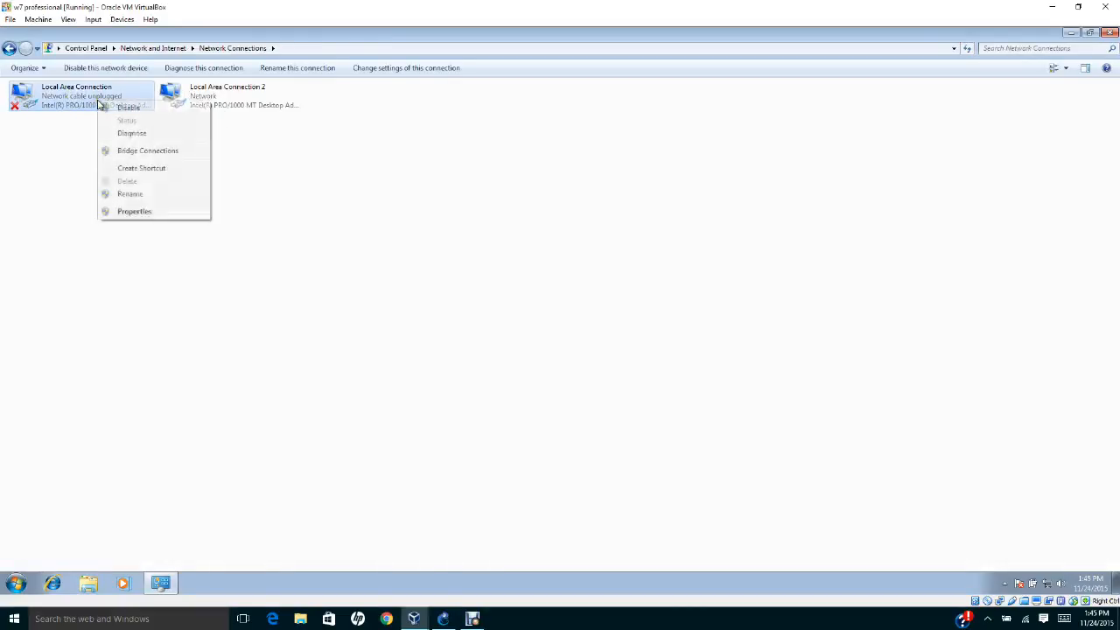
click(154, 211)
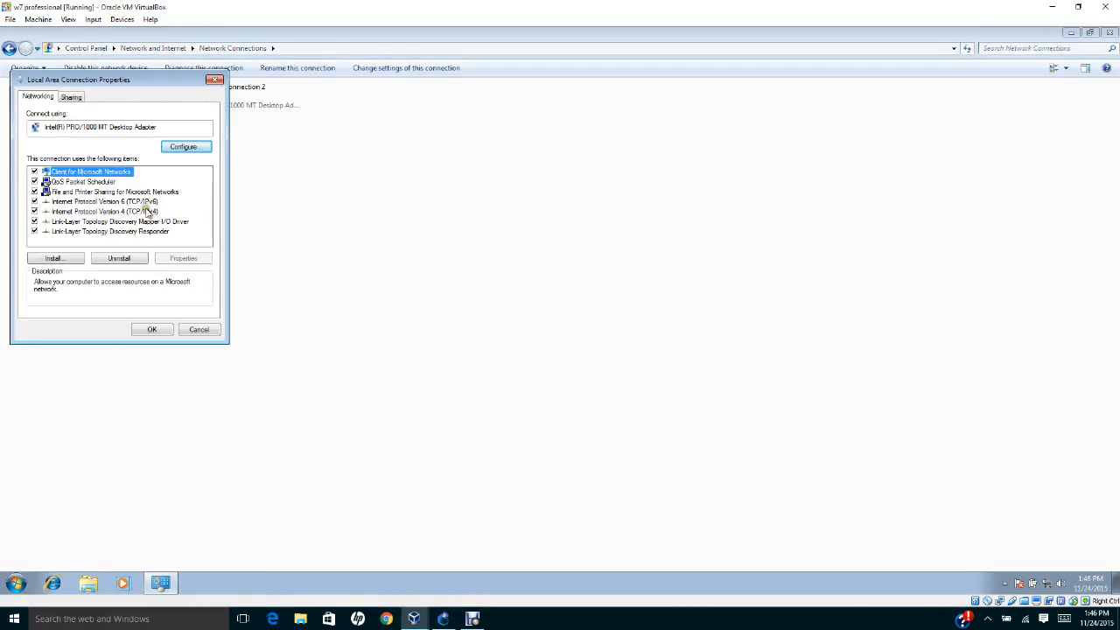
click(107, 211)
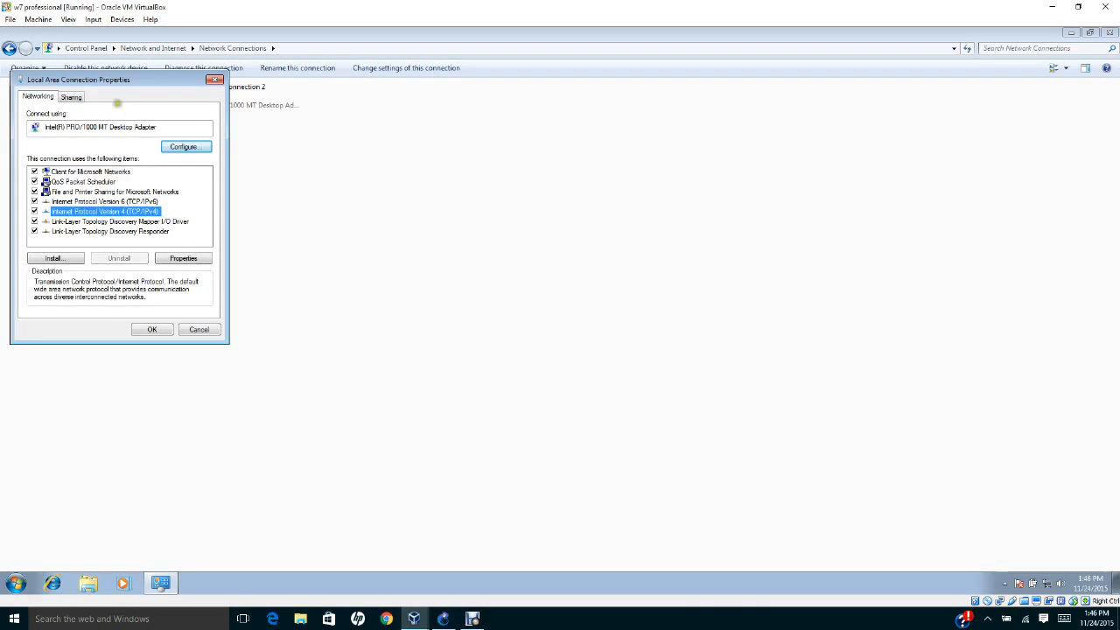
click(181, 258)
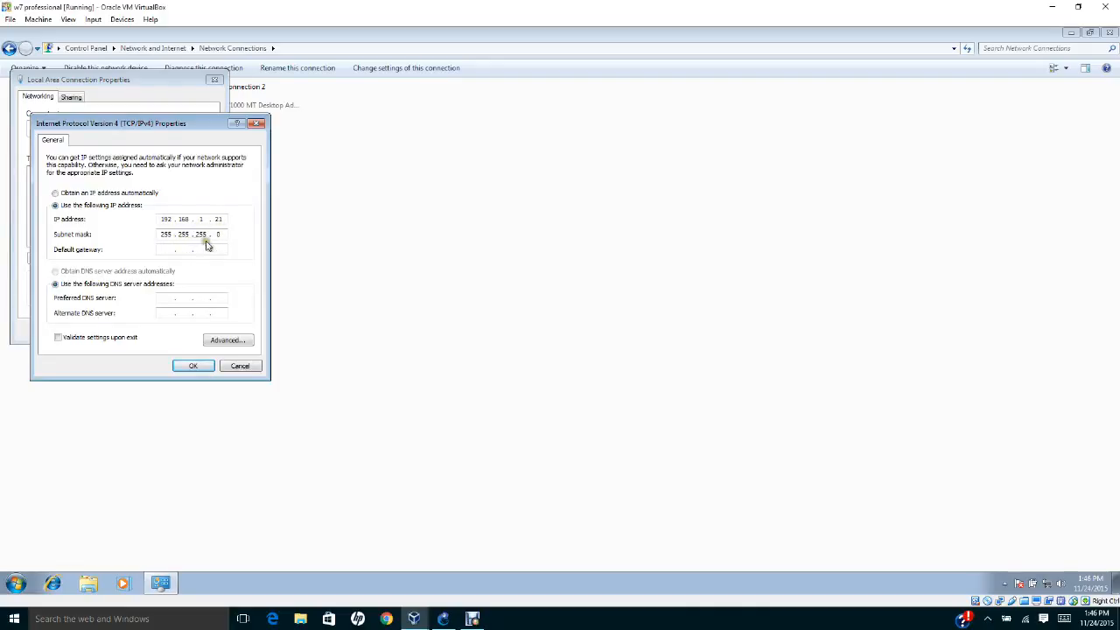
click(193, 368)
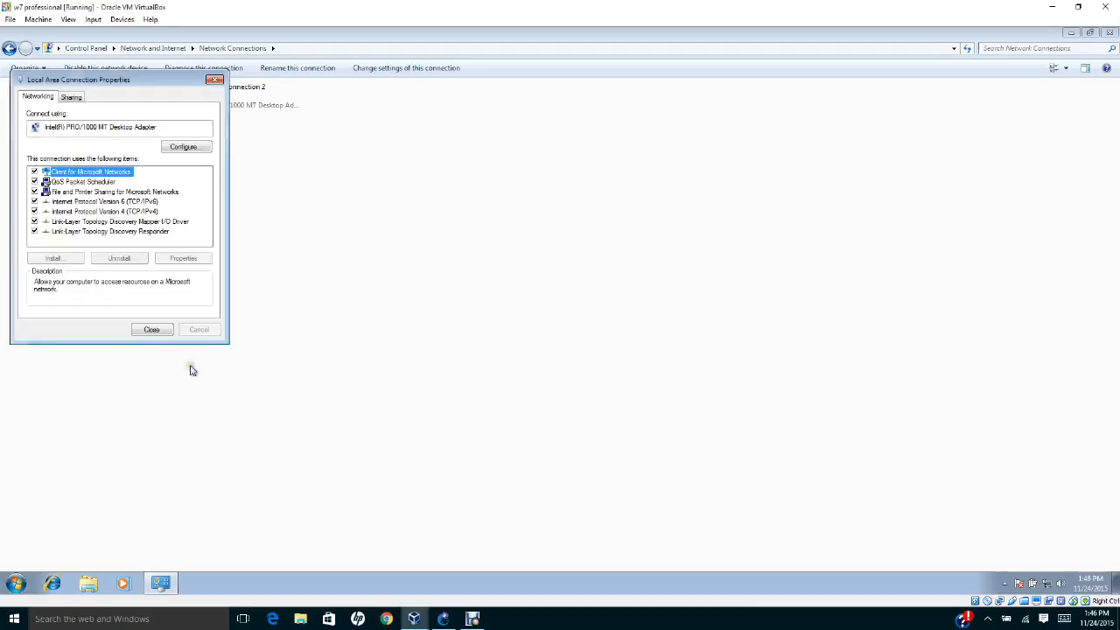
click(151, 330)
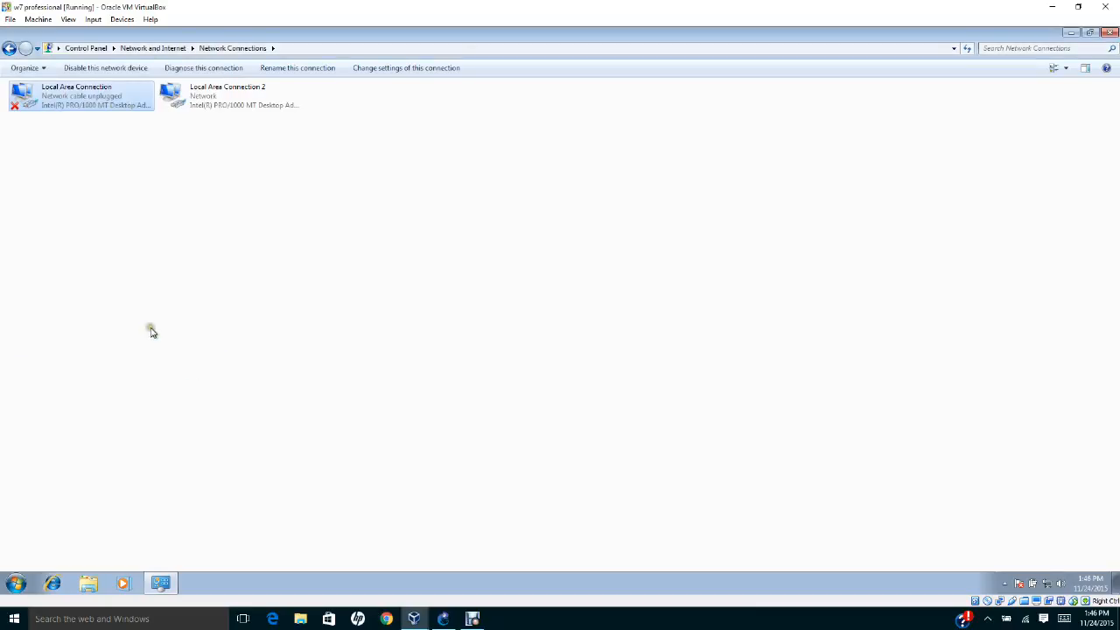
Close the guest's Network Connections window and restore the w7 professional VM window to its smaller size
right_click(234, 100)
click(179, 136)
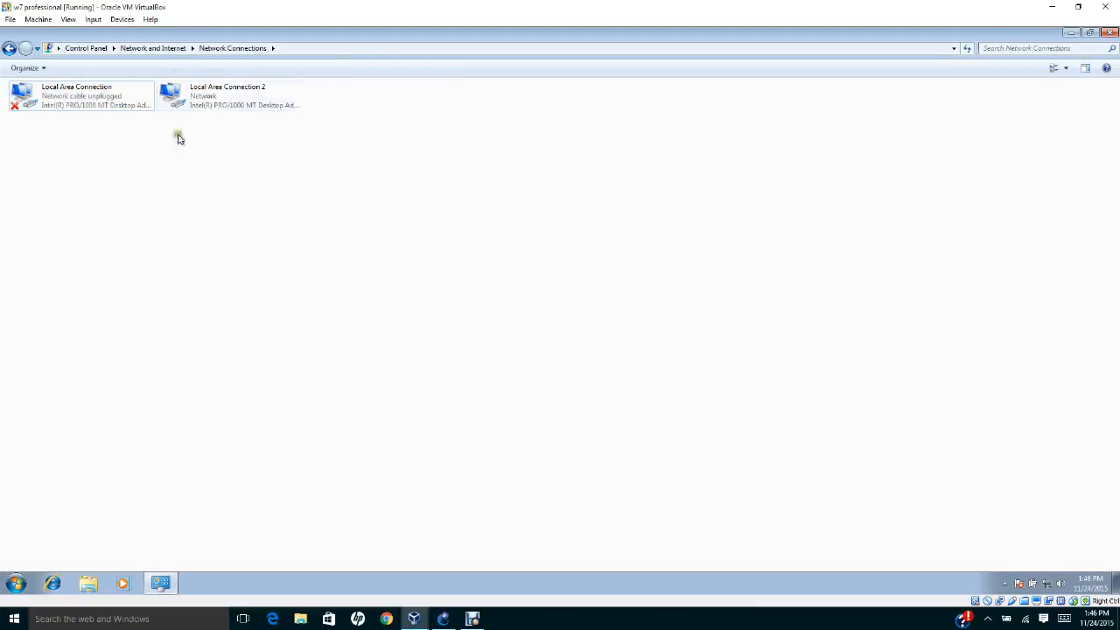
click(1110, 33)
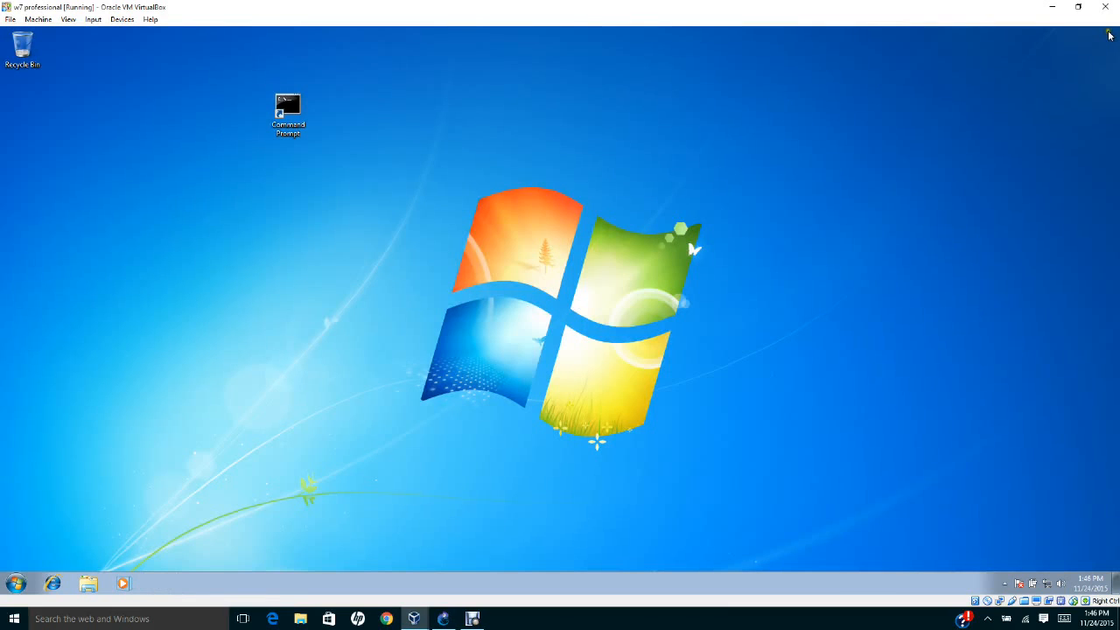
click(1080, 8)
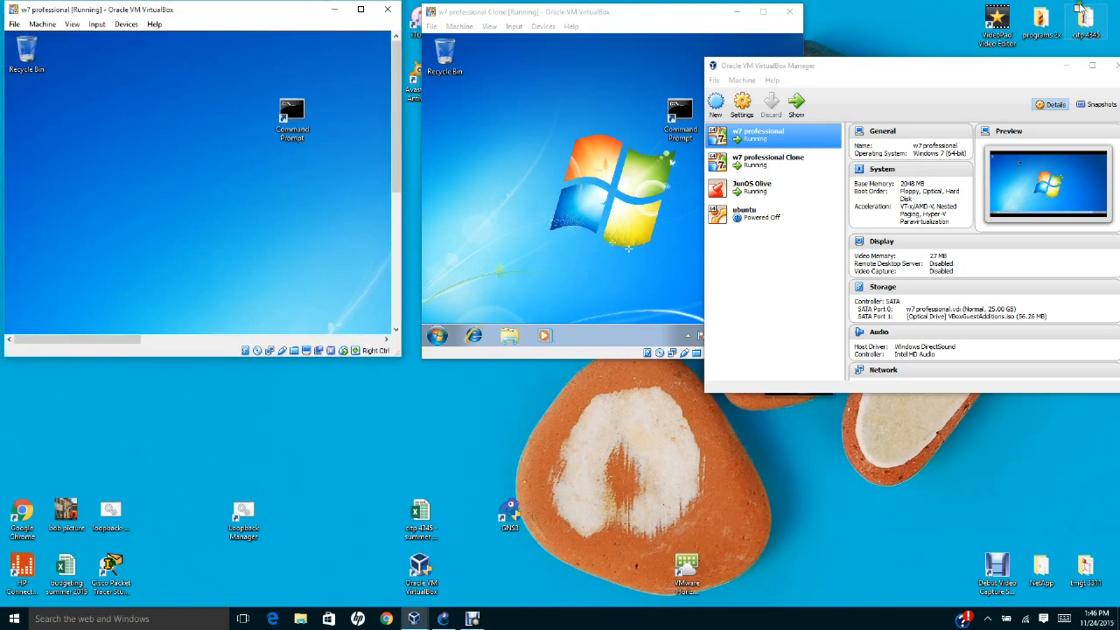
Recheck the Generic Driver and cable settings of Adapter 1 on the w7 professional VM, then dismiss the settings
right_click(272, 352)
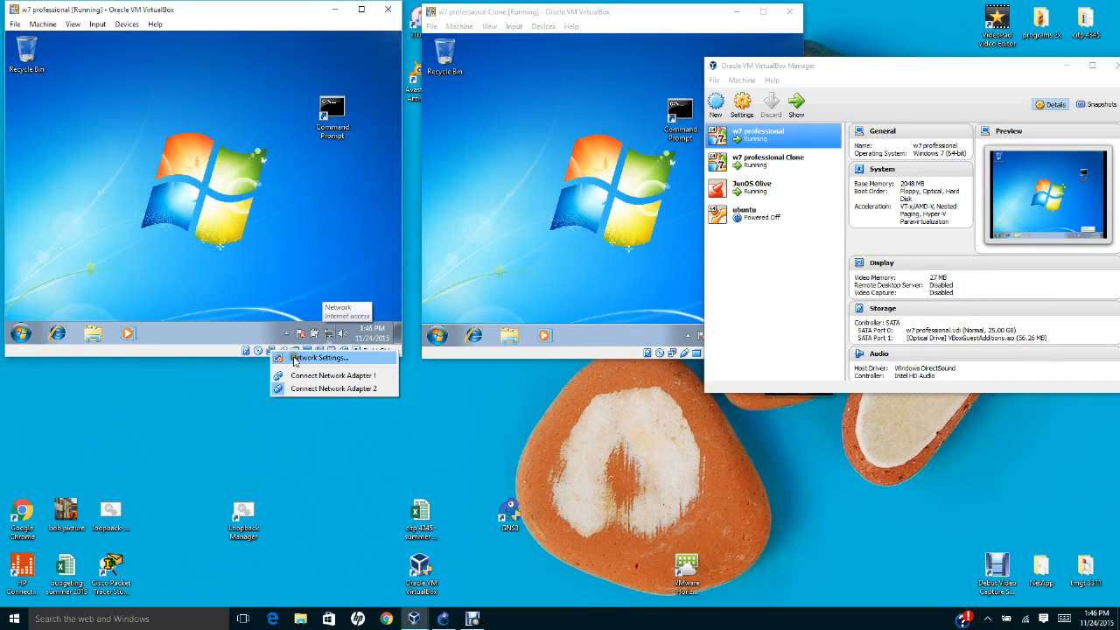
click(249, 395)
click(274, 348)
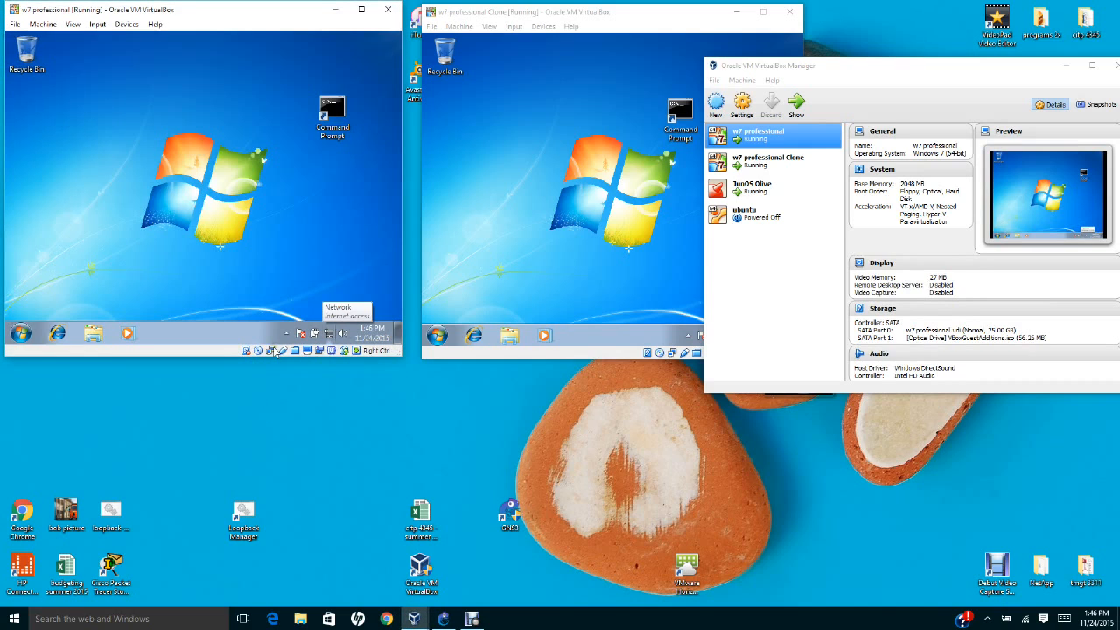
right_click(270, 355)
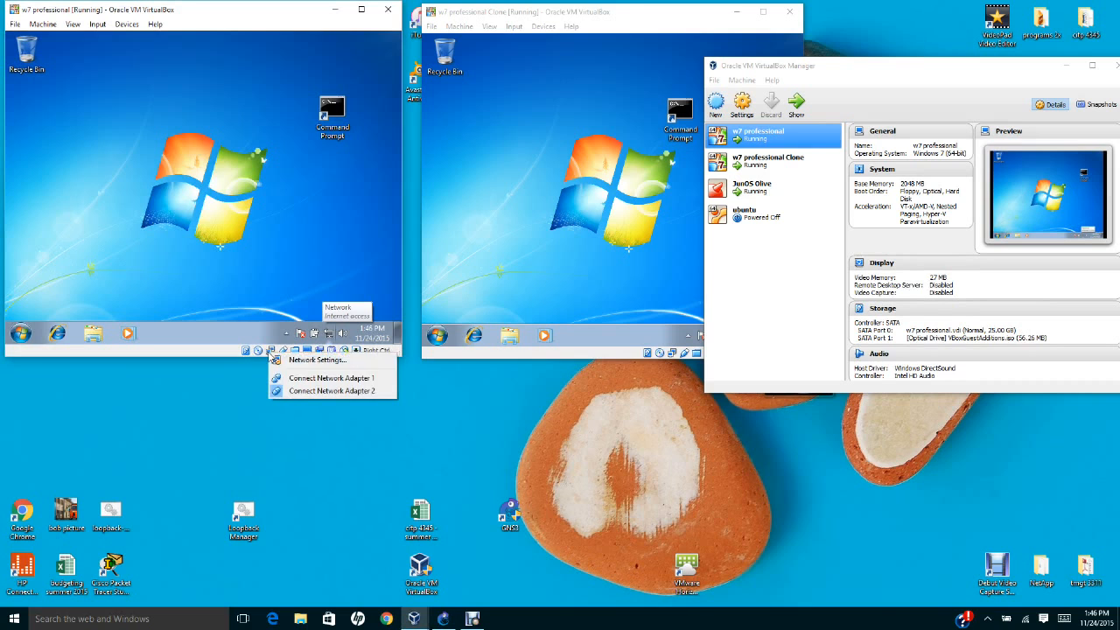
click(281, 360)
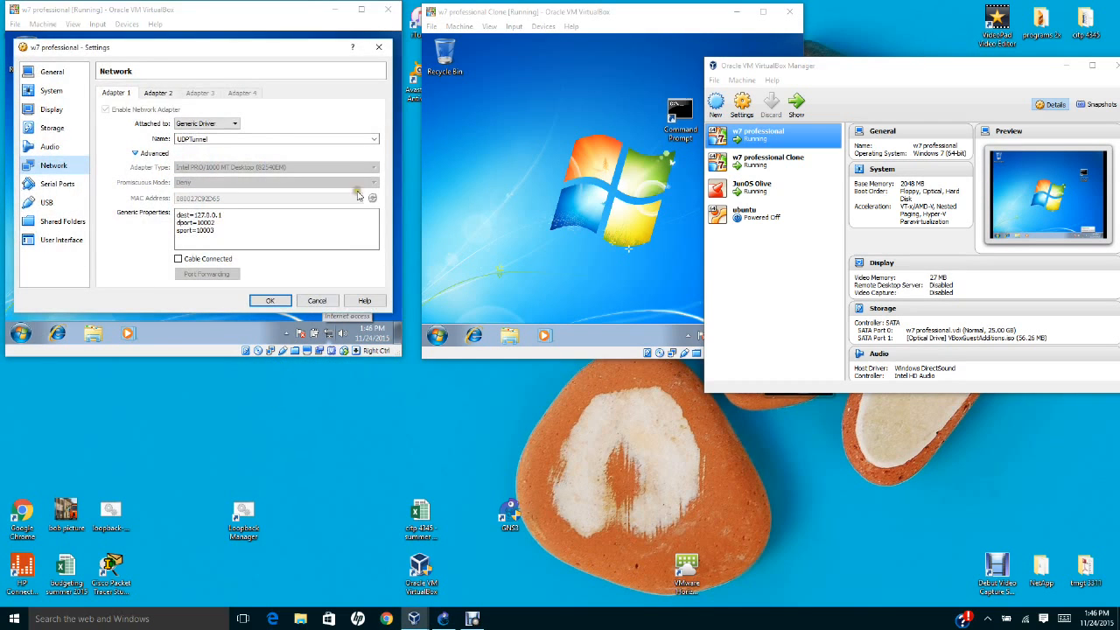
click(379, 46)
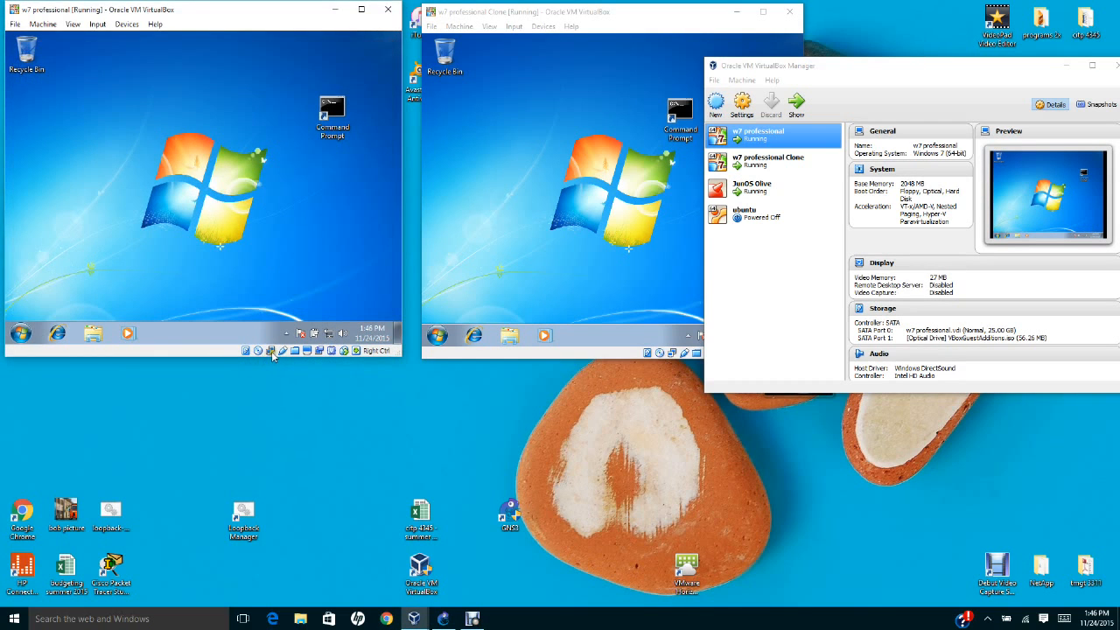
Reconnect network adapter 1 of the w7 professional VM and check its connection state
mouse_move(271, 353)
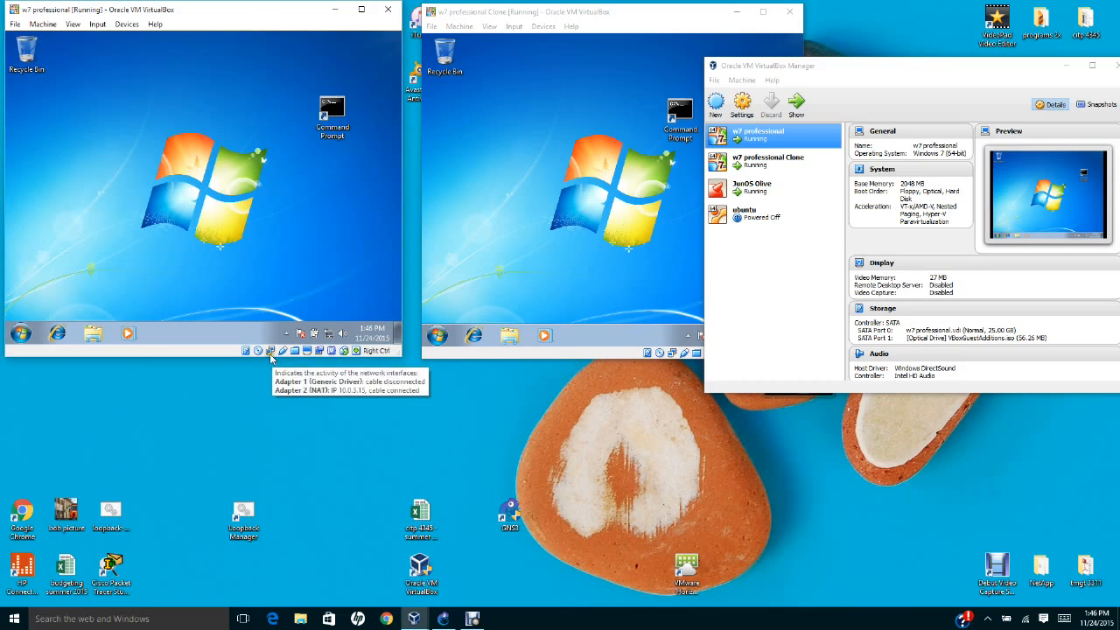
right_click(270, 352)
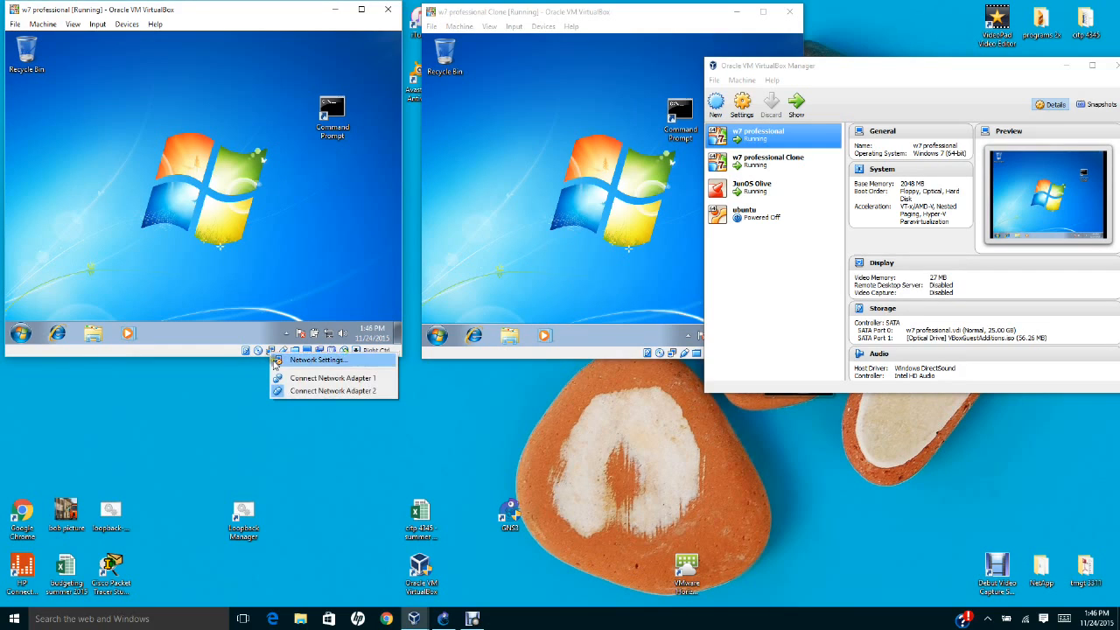
click(286, 383)
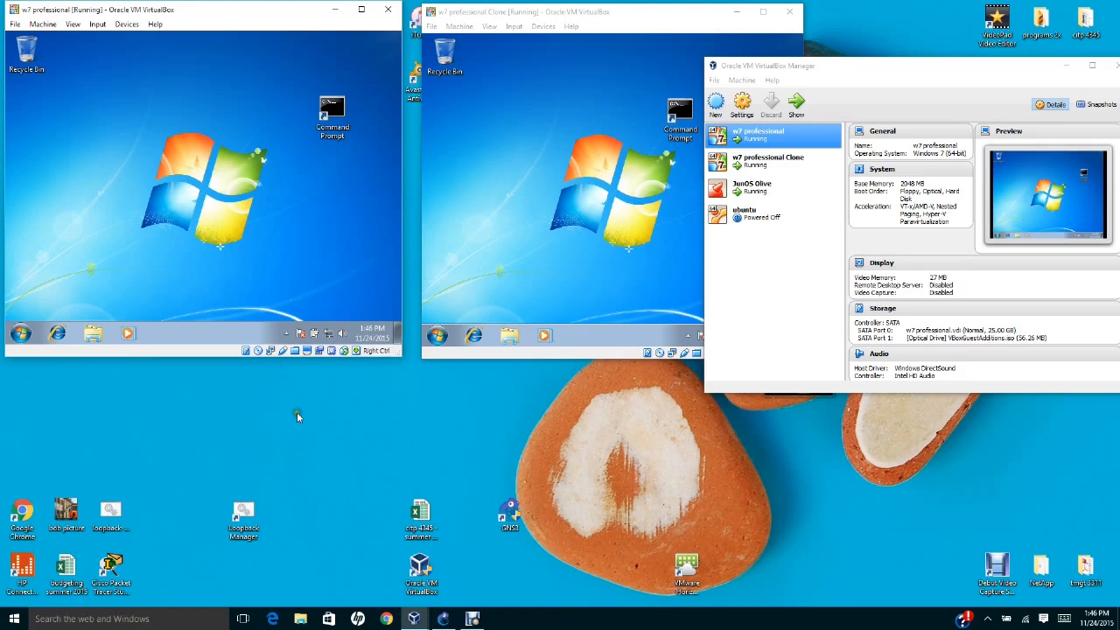
click(274, 353)
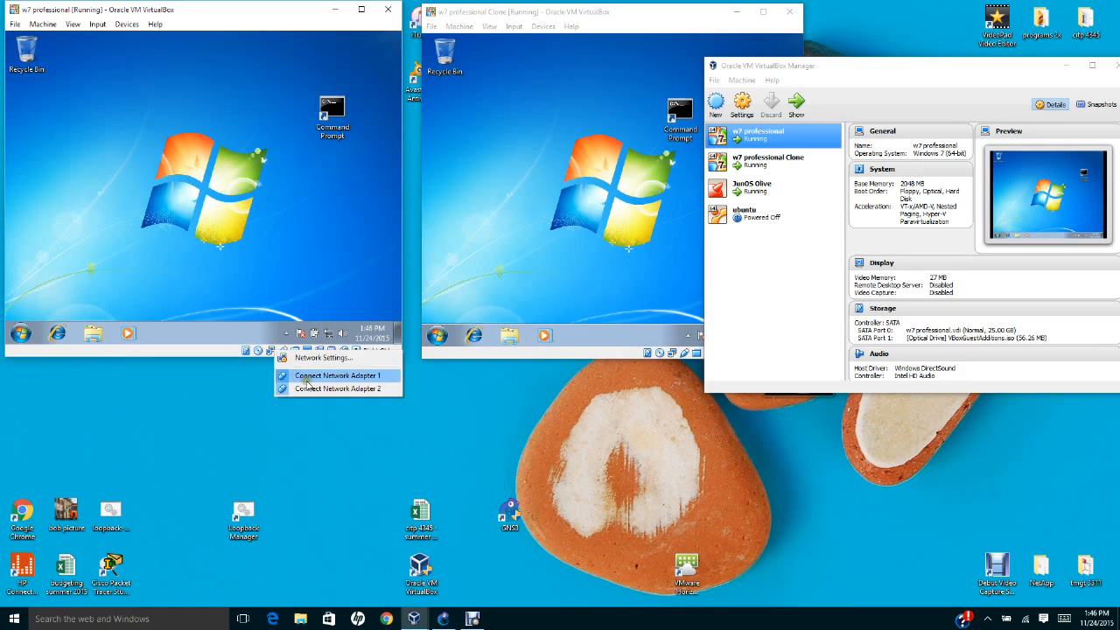
click(336, 182)
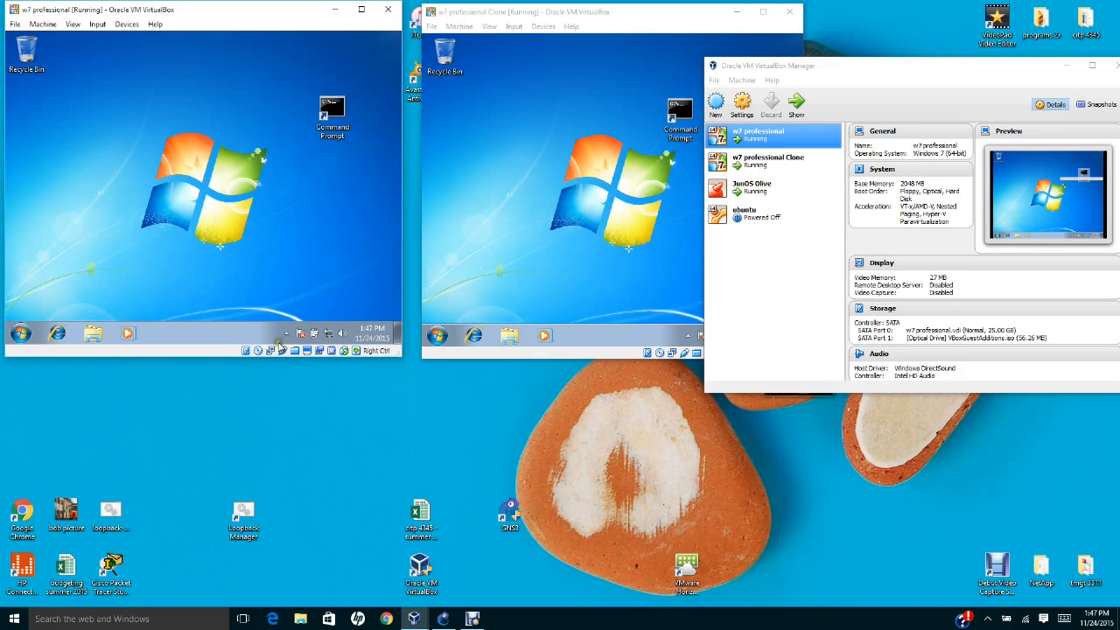
Run ipconfig in the w7 professional guest's Command Prompt and review the IPv4 addresses of both Local Area Connection adapters
double_click(338, 122)
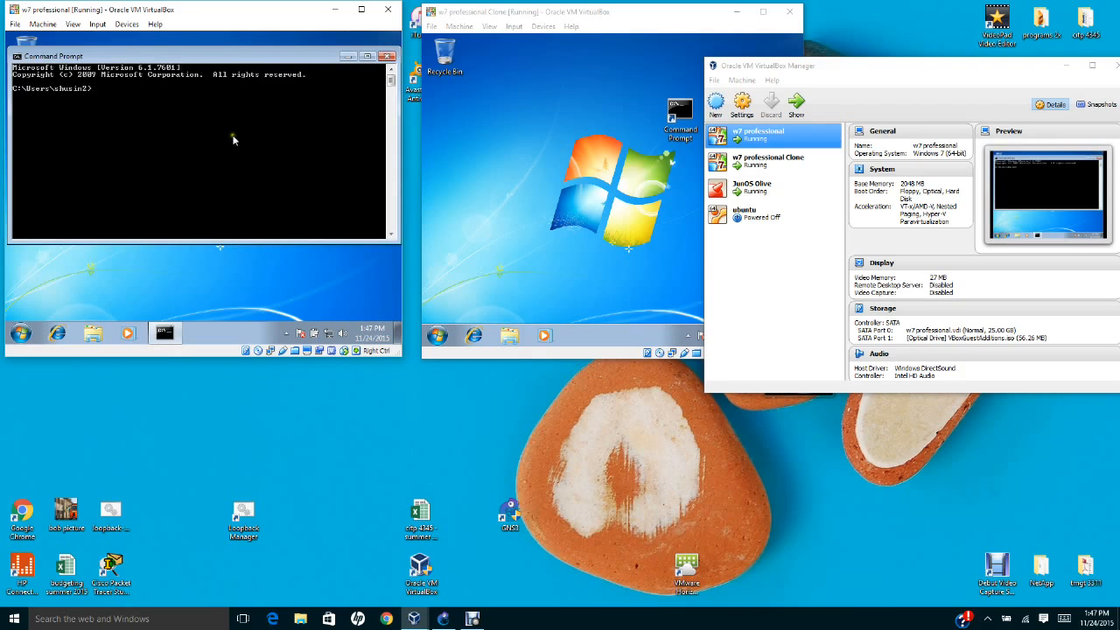
text(ipconfig)
key(Return)
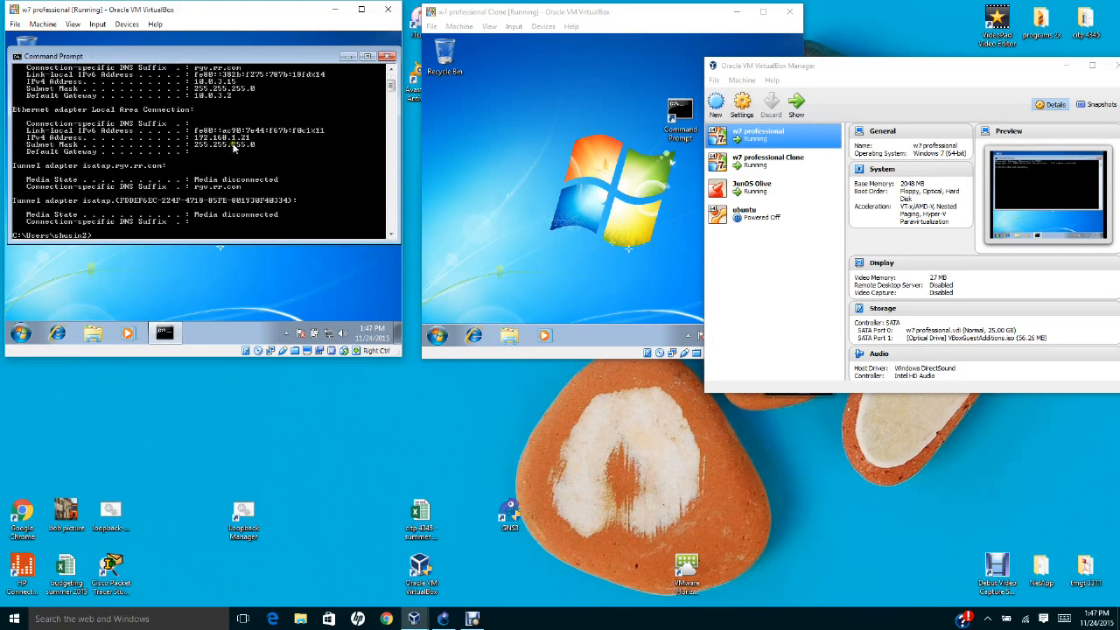
scroll(251, 158, up, 1)
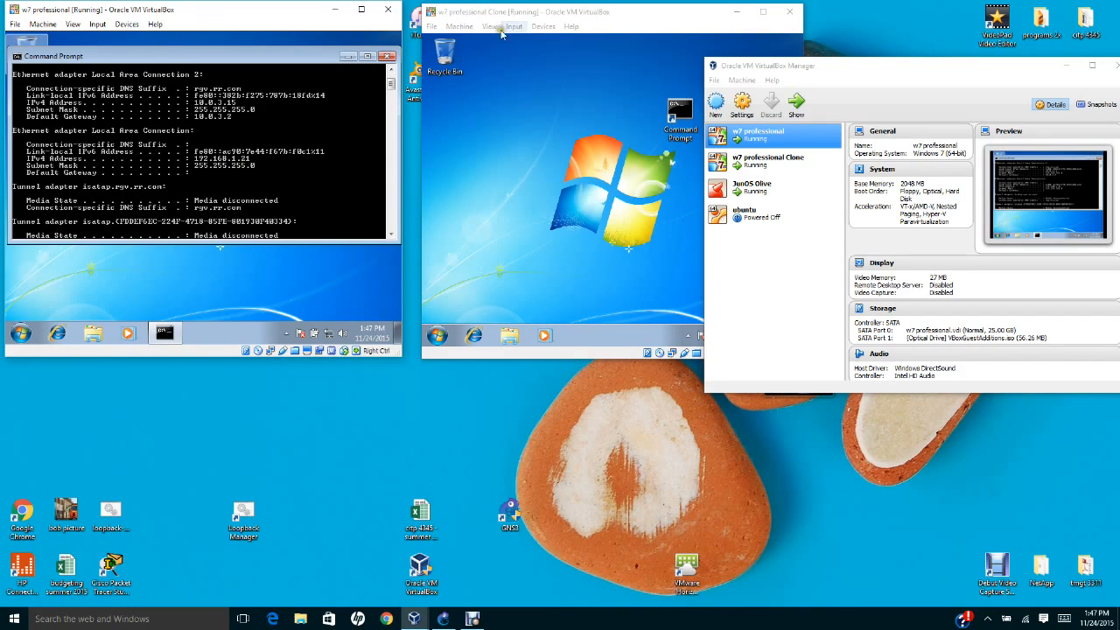
Disconnect and reconnect network adapter 1 of the w7 professional Clone VM
click(588, 7)
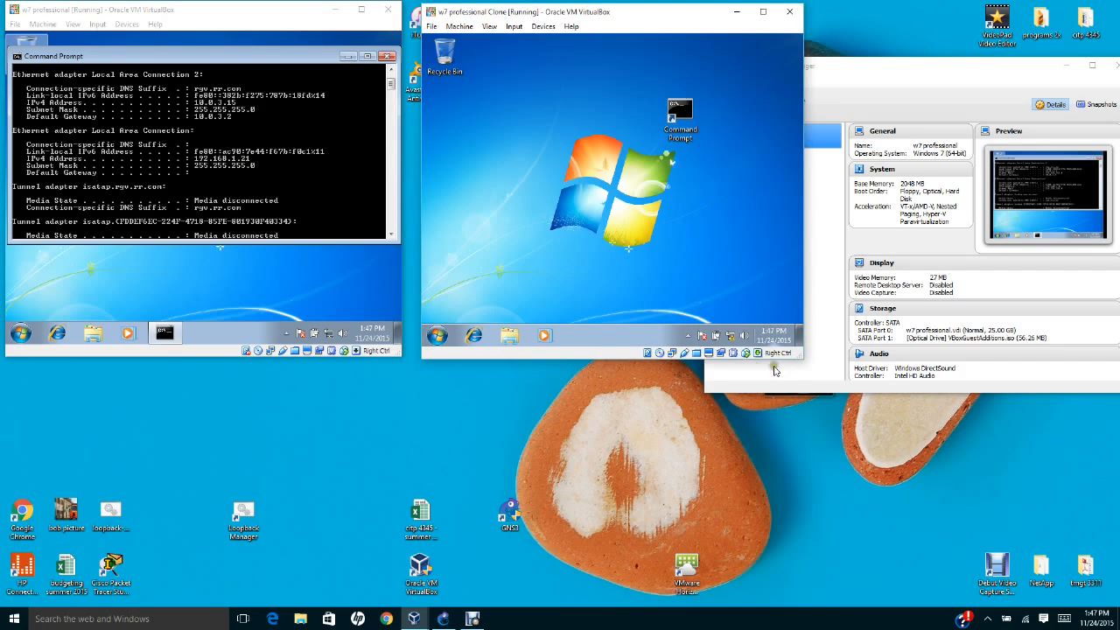
right_click(675, 353)
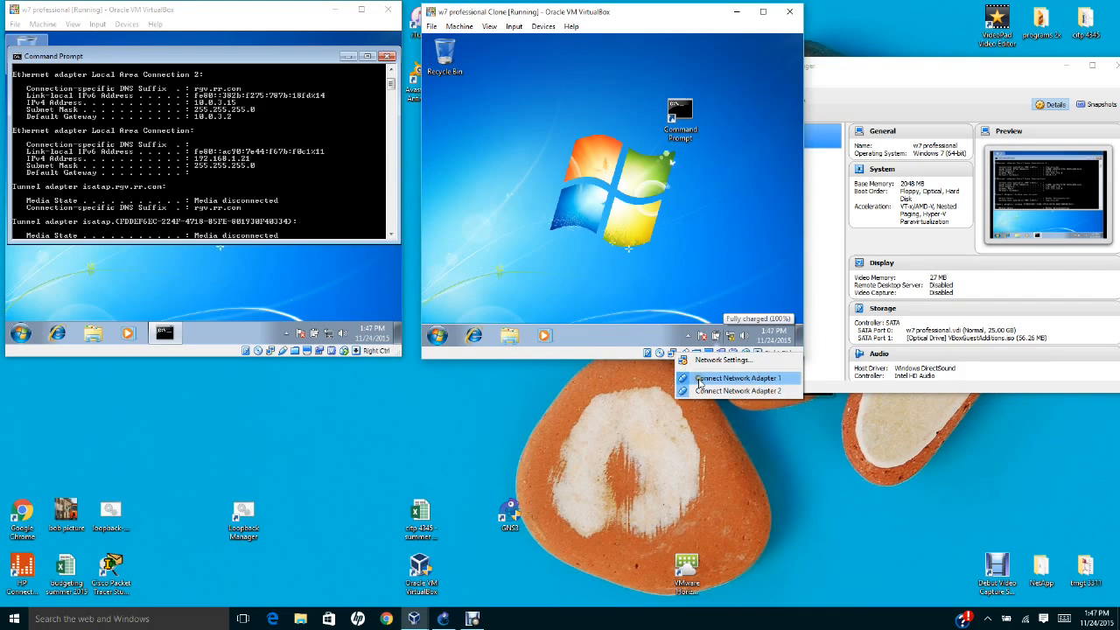
click(694, 371)
right_click(672, 353)
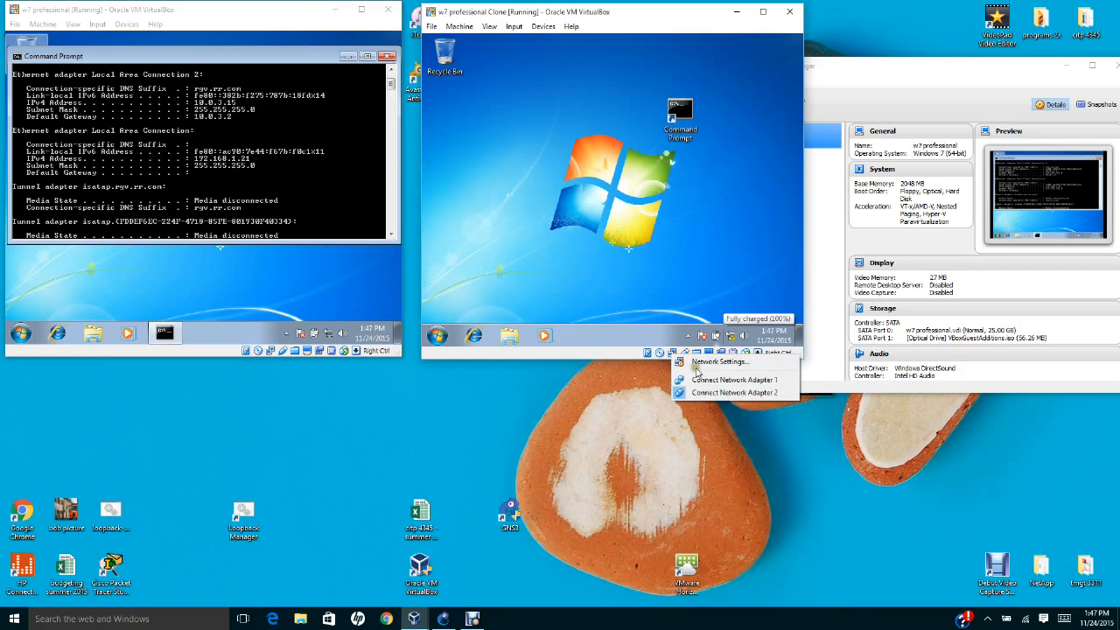
click(716, 385)
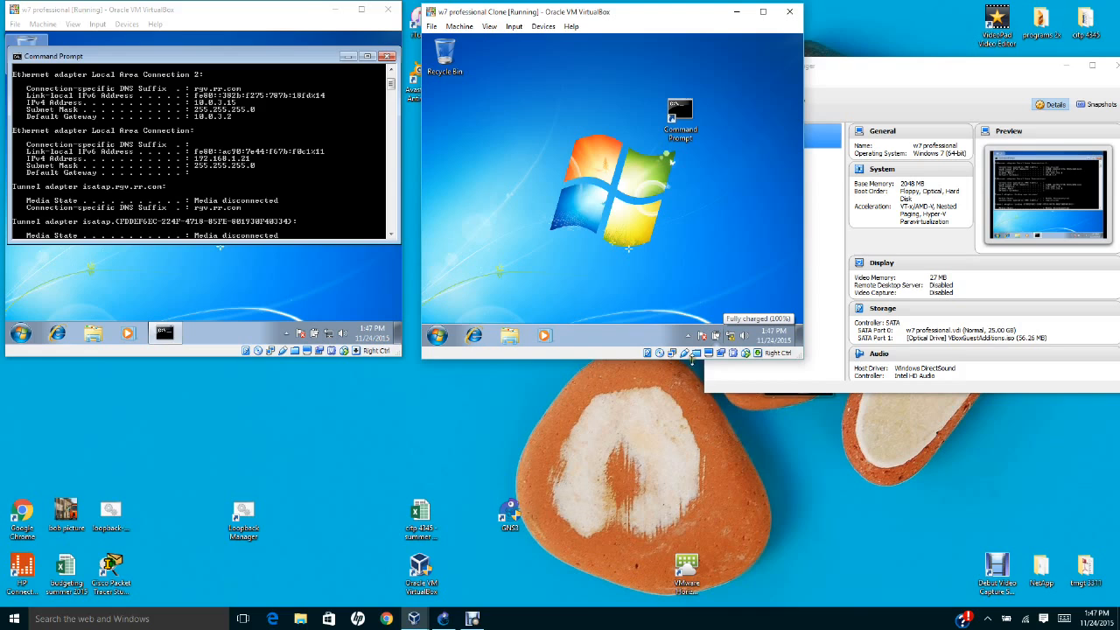
Run ipconfig in the w7 professional Clone guest's Command Prompt, review both adapters' IPv4 addresses, and close the prompt
double_click(691, 136)
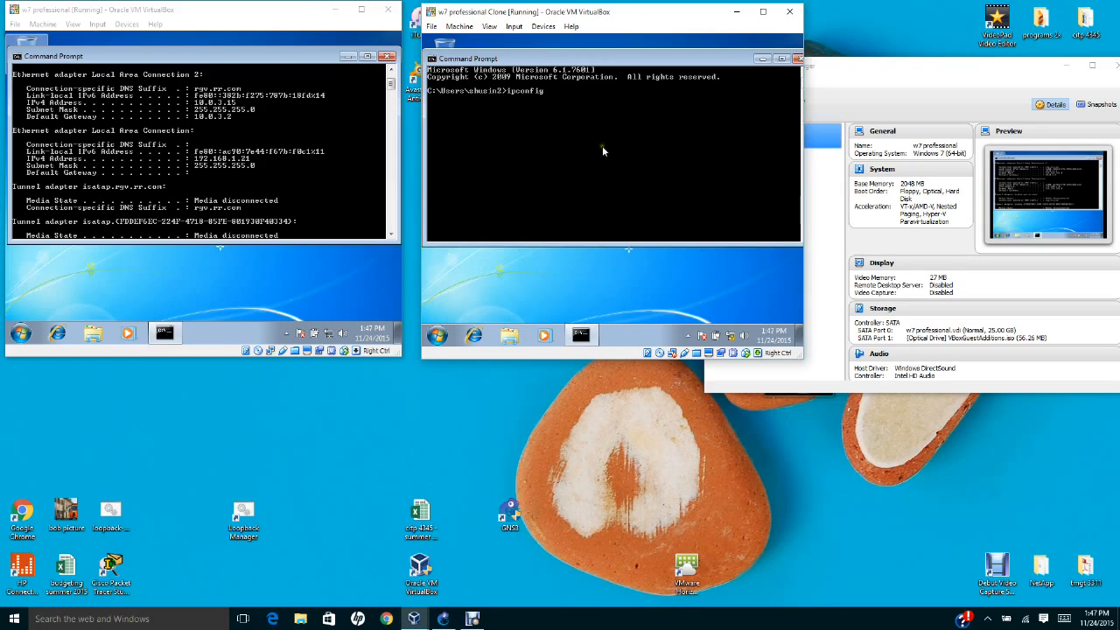
key(Return)
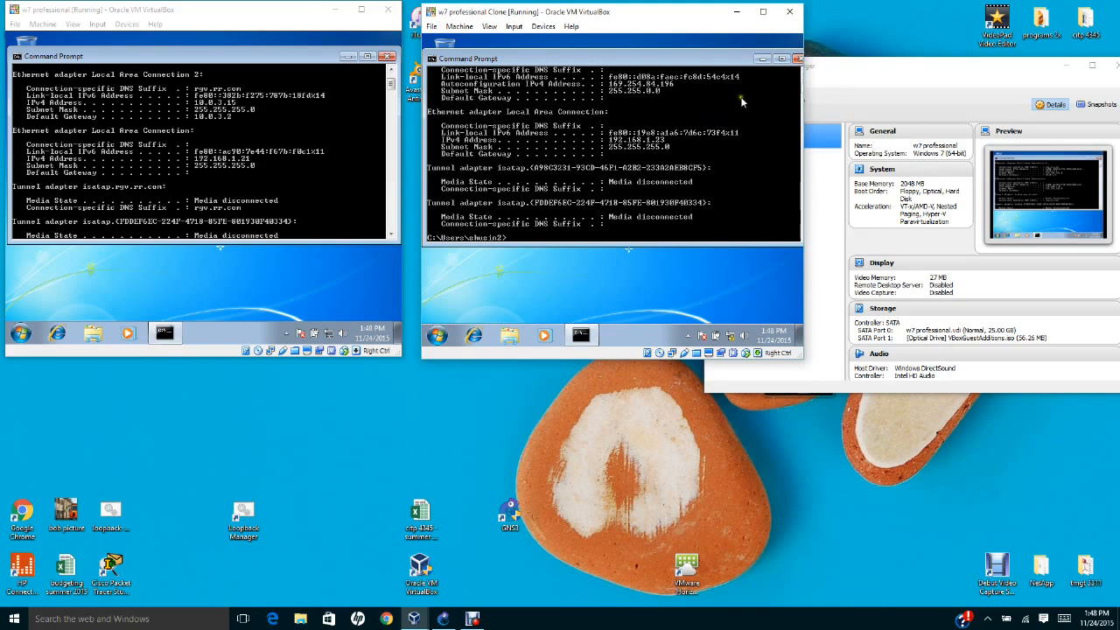
click(796, 58)
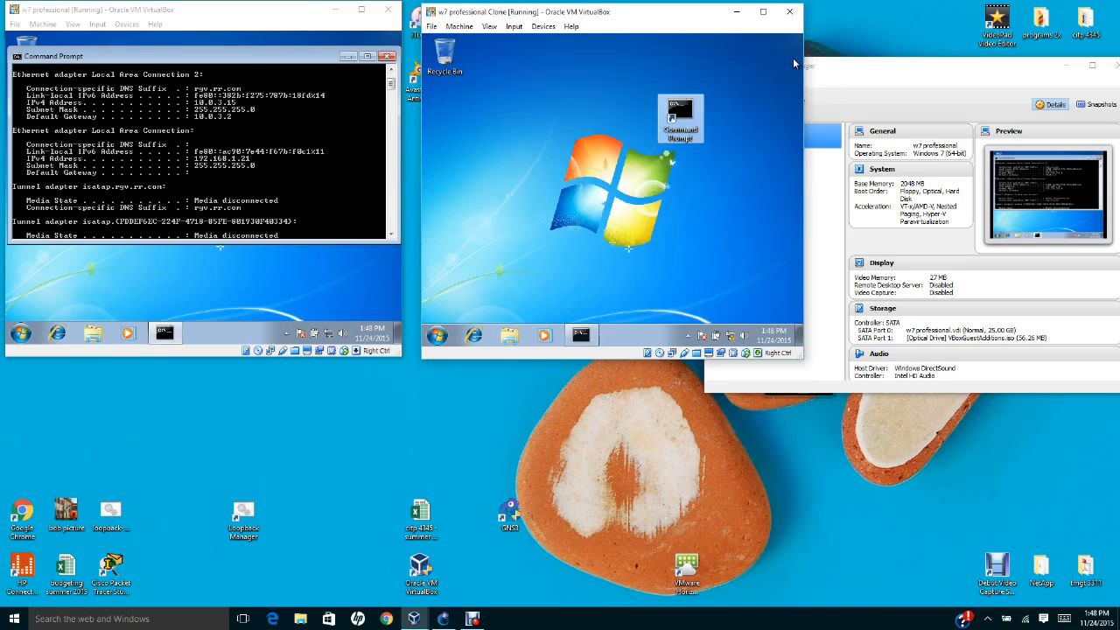
Check the w7 professional Clone VM's Adapter 1 network settings, cancel them, and review the connection state of both adapters
right_click(671, 354)
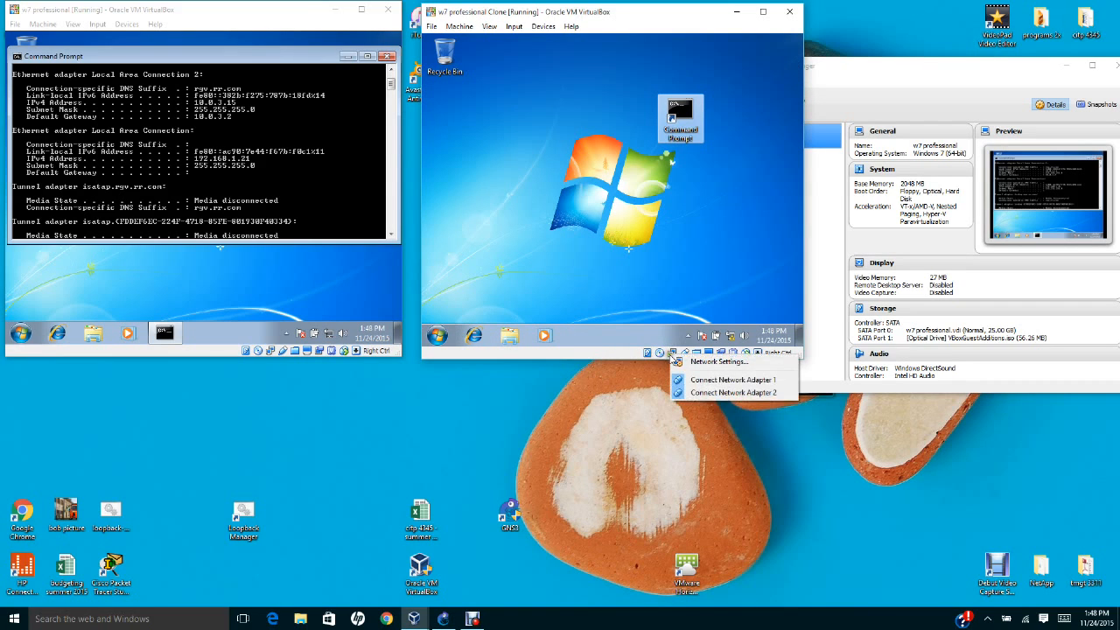
click(646, 376)
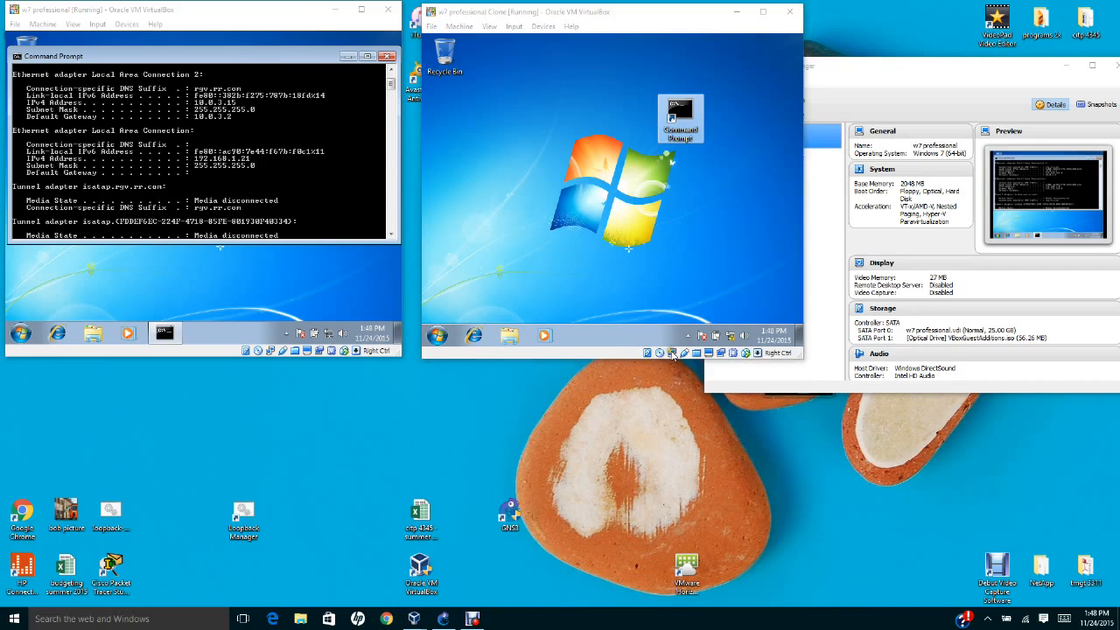
click(672, 353)
right_click(673, 353)
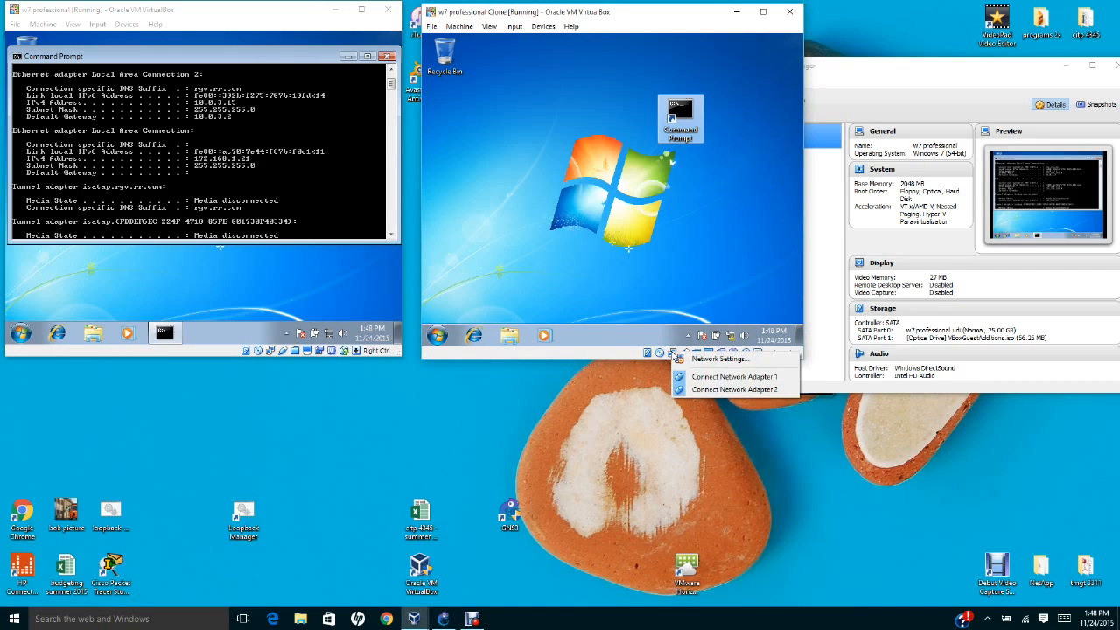
click(684, 362)
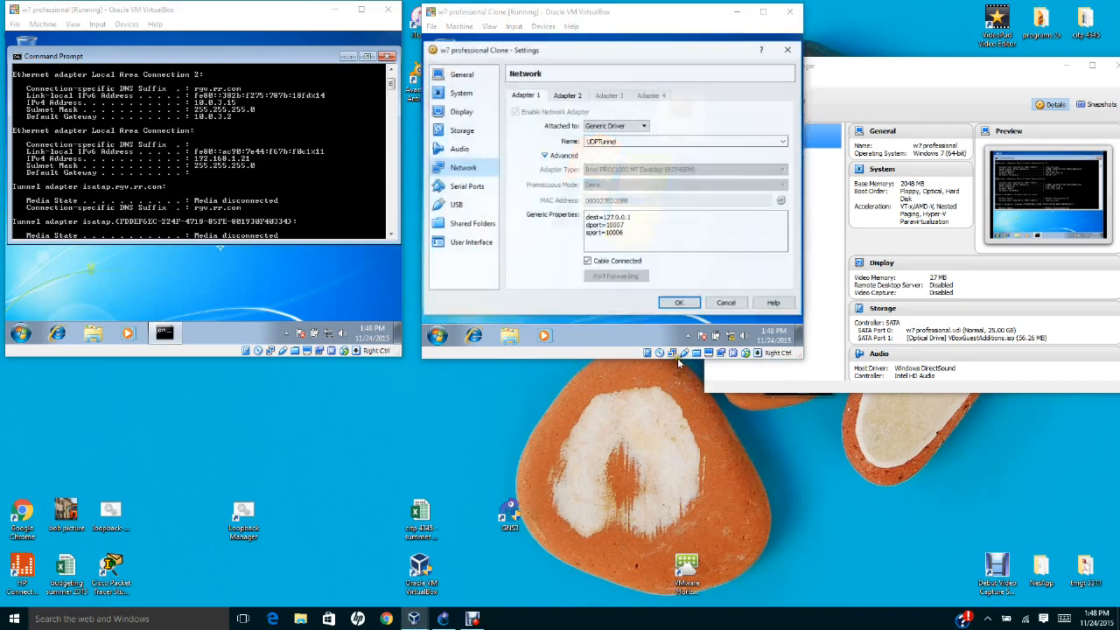
click(726, 303)
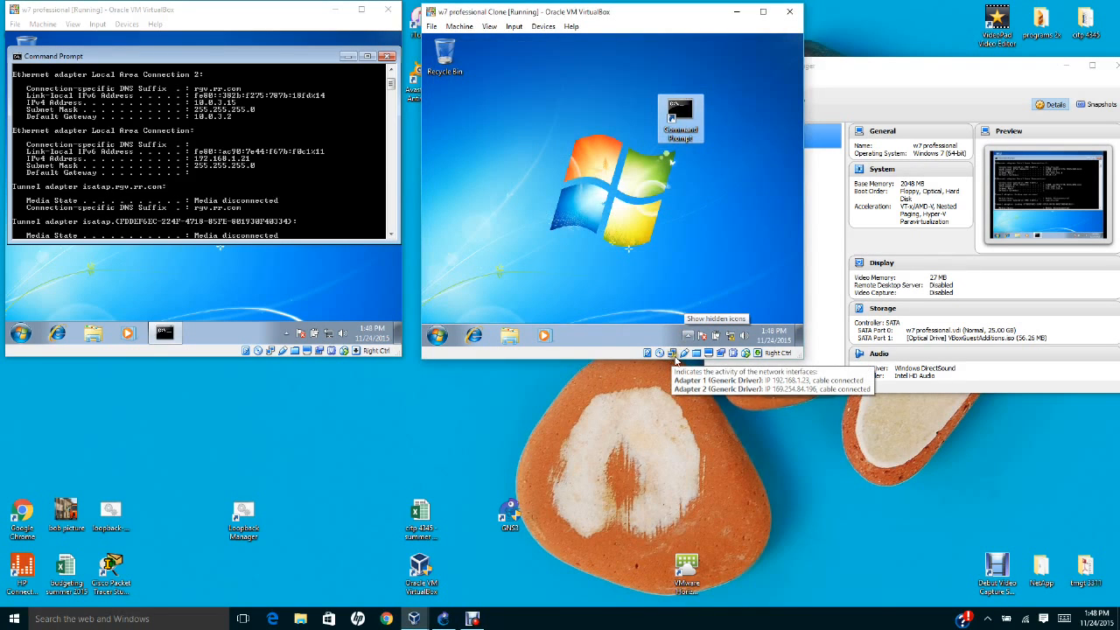
mouse_move(672, 354)
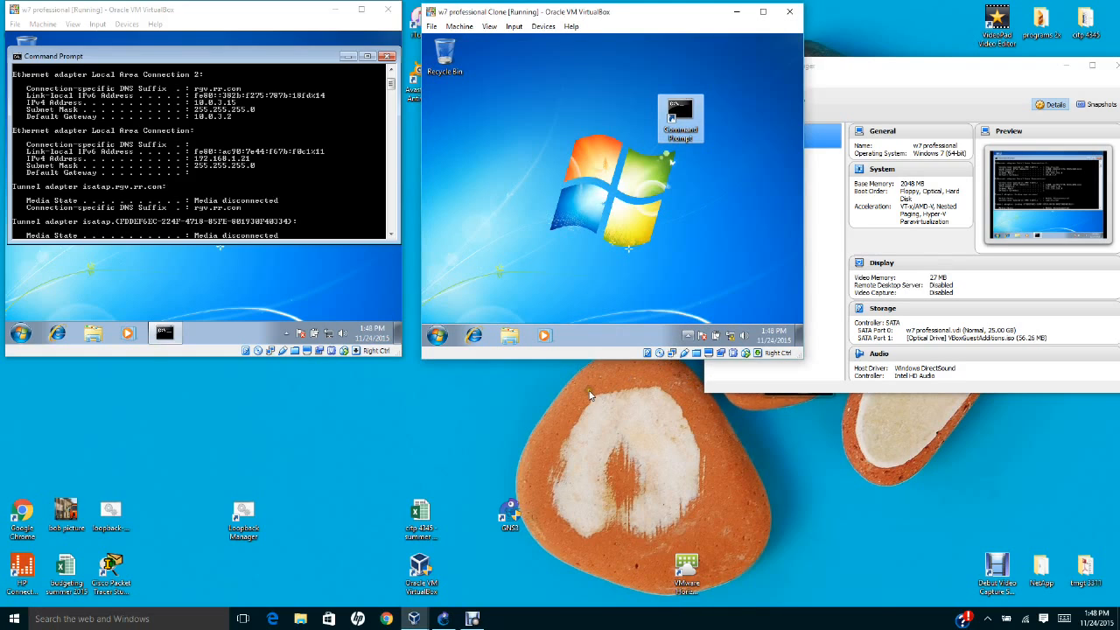
Open a Command Prompt in the clone guest and ping 192.168.1.23 from the w7 professional guest
double_click(688, 119)
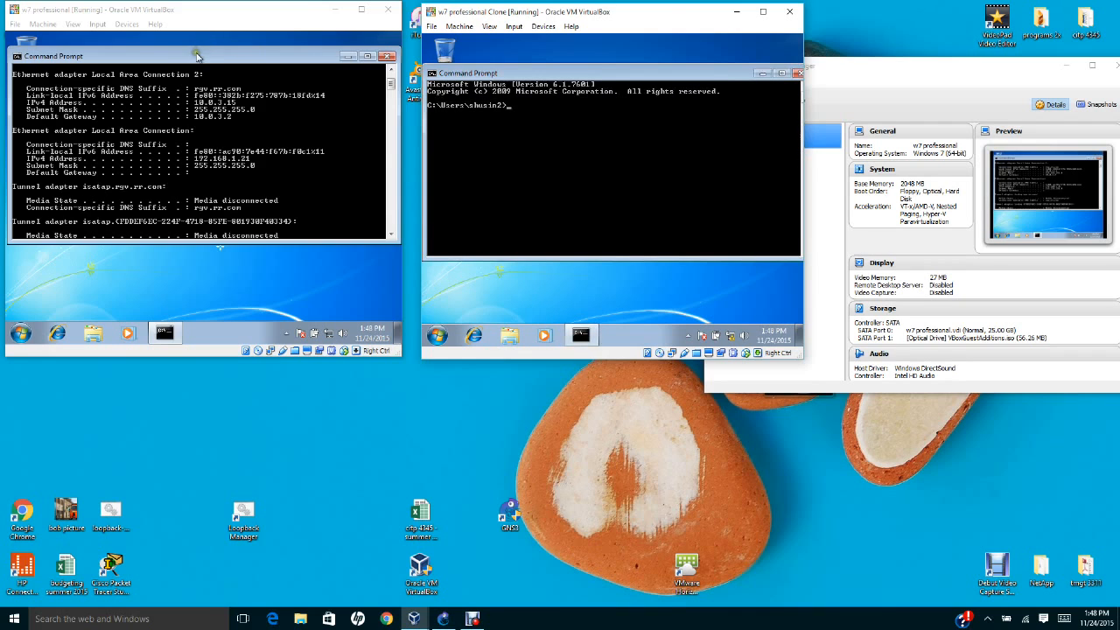
drag(194, 54, 187, 43)
click(587, 187)
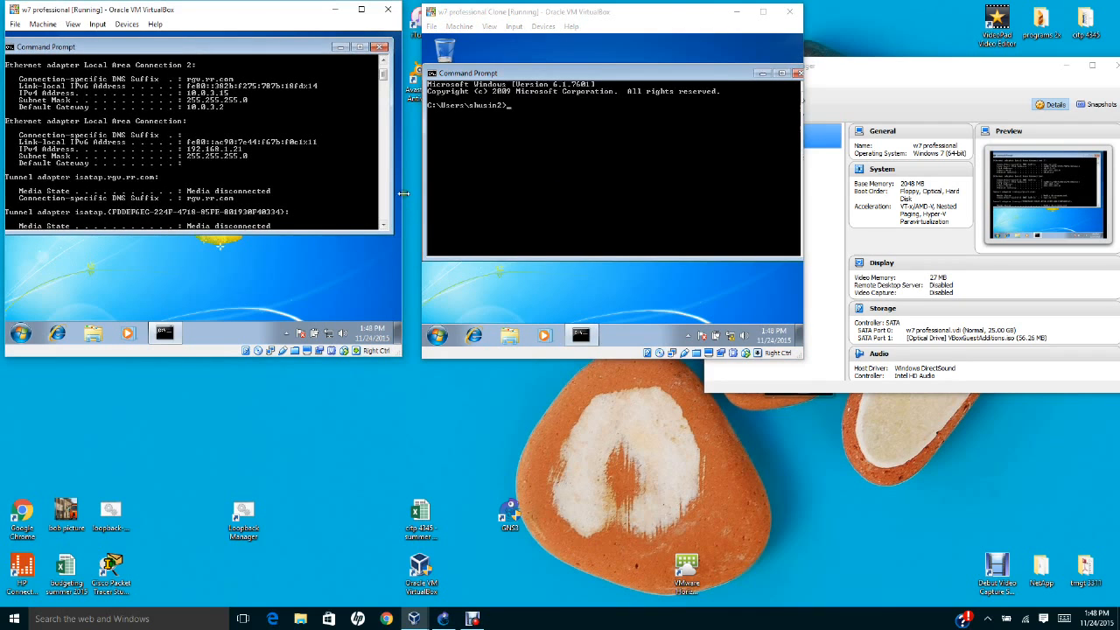
drag(383, 77, 383, 81)
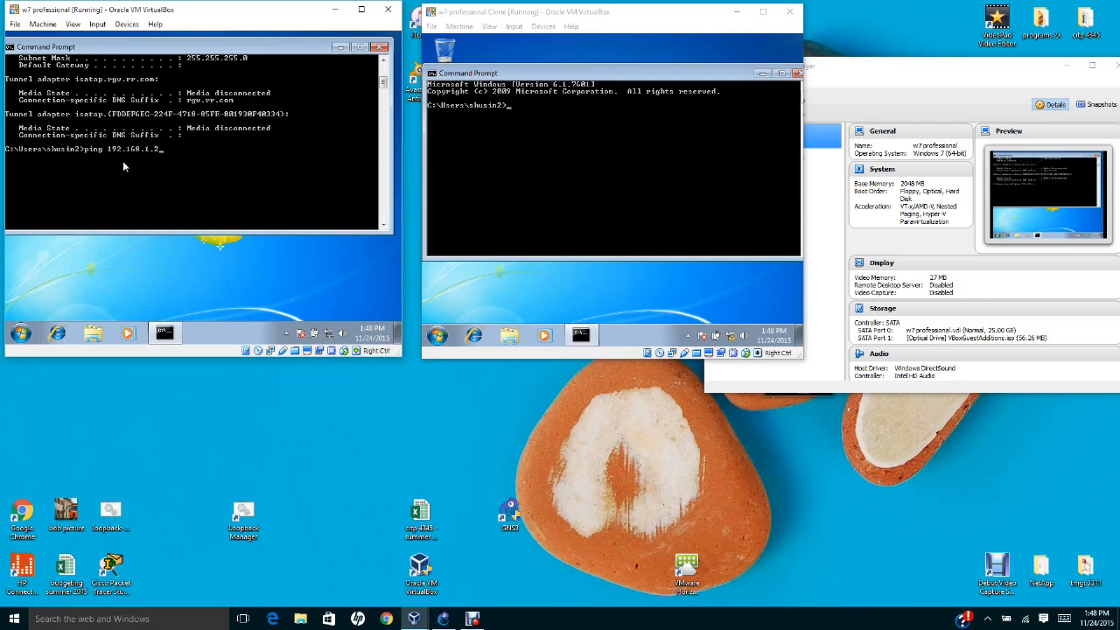
text(23)
key(Return)
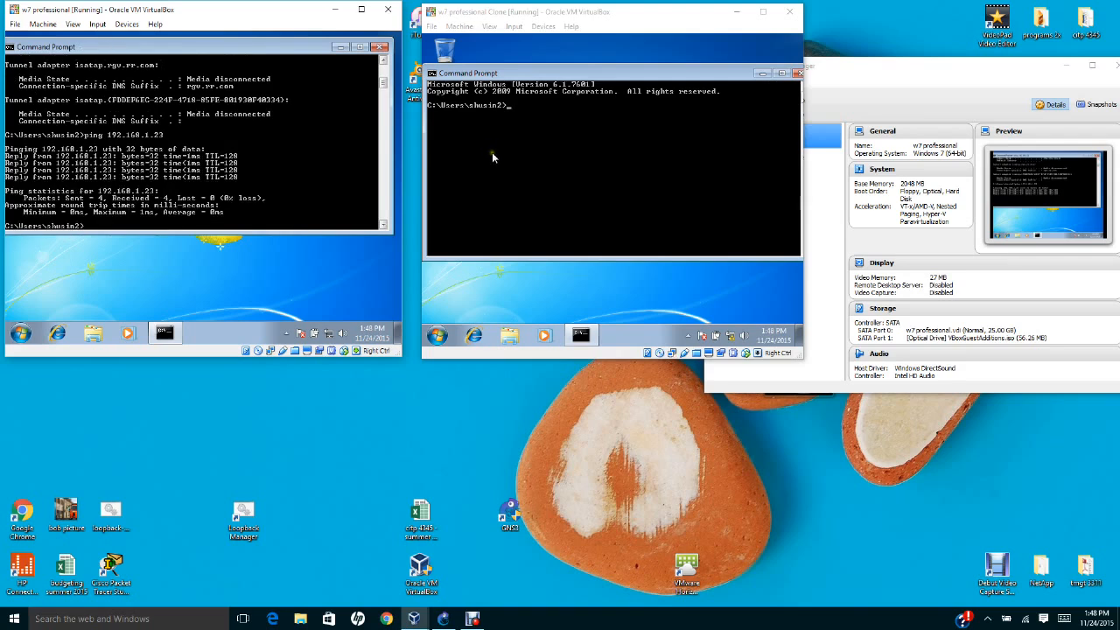
Ping 192.168.1.21 from the Command Prompt of the w7 professional Clone guest
click(522, 119)
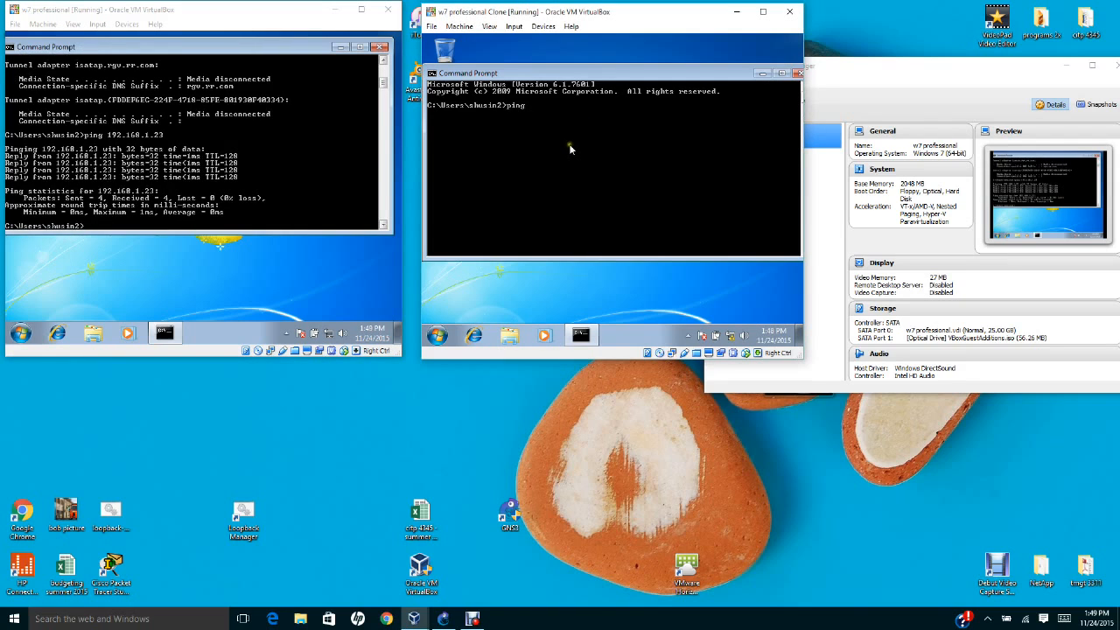
text(ping 192.168.1.21)
key(Return)
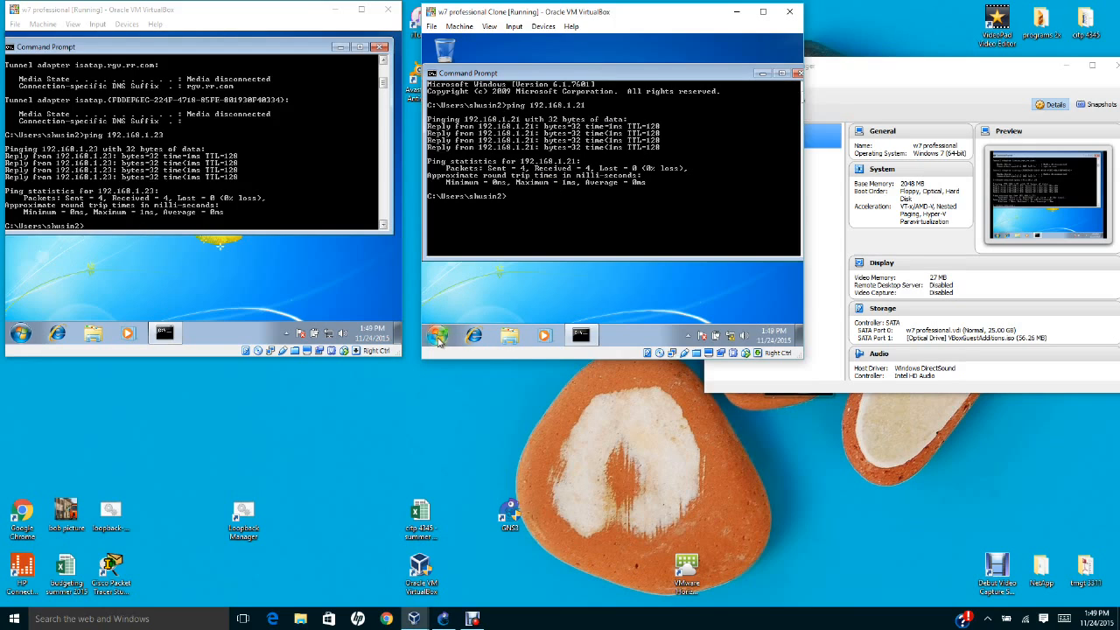
Check the Windows Firewall state in the clone guest's Control Panel under System and Security, then close the window
click(438, 340)
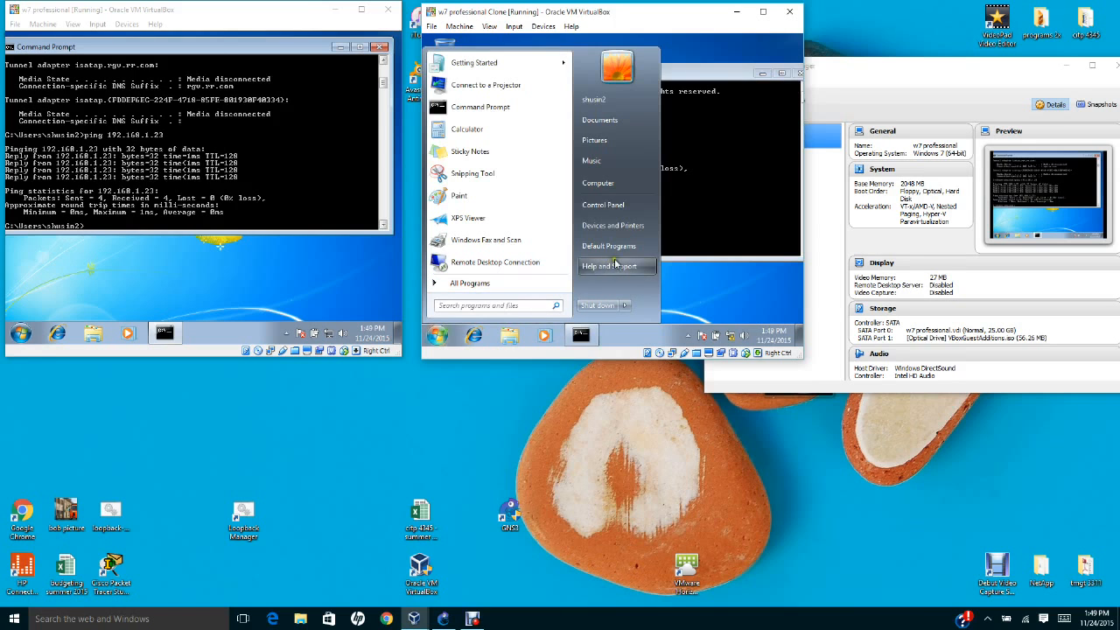
click(618, 206)
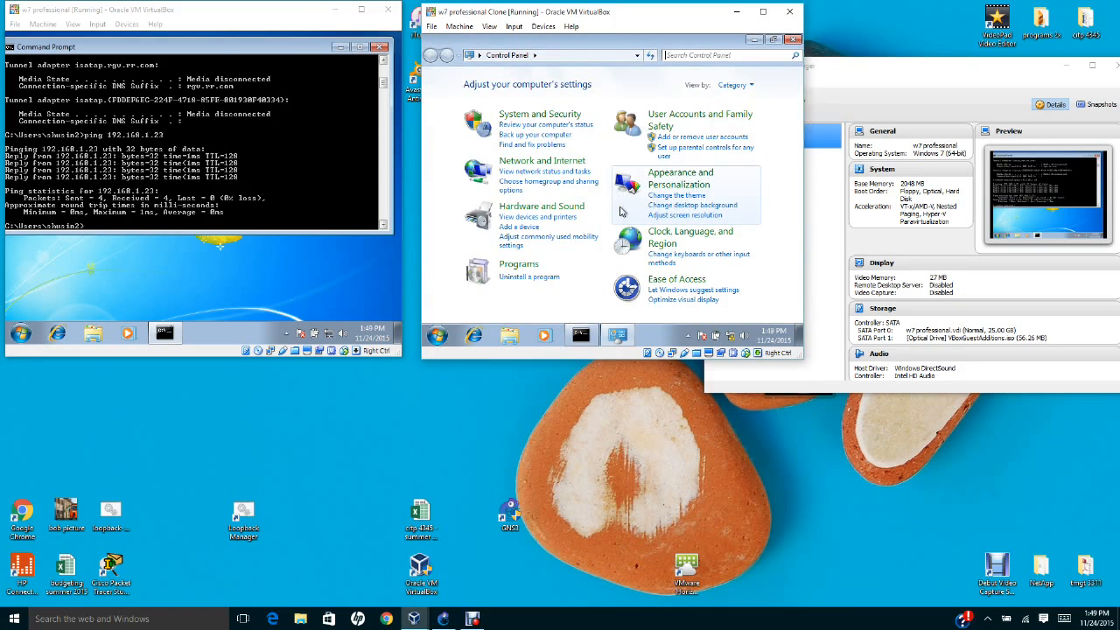
click(540, 115)
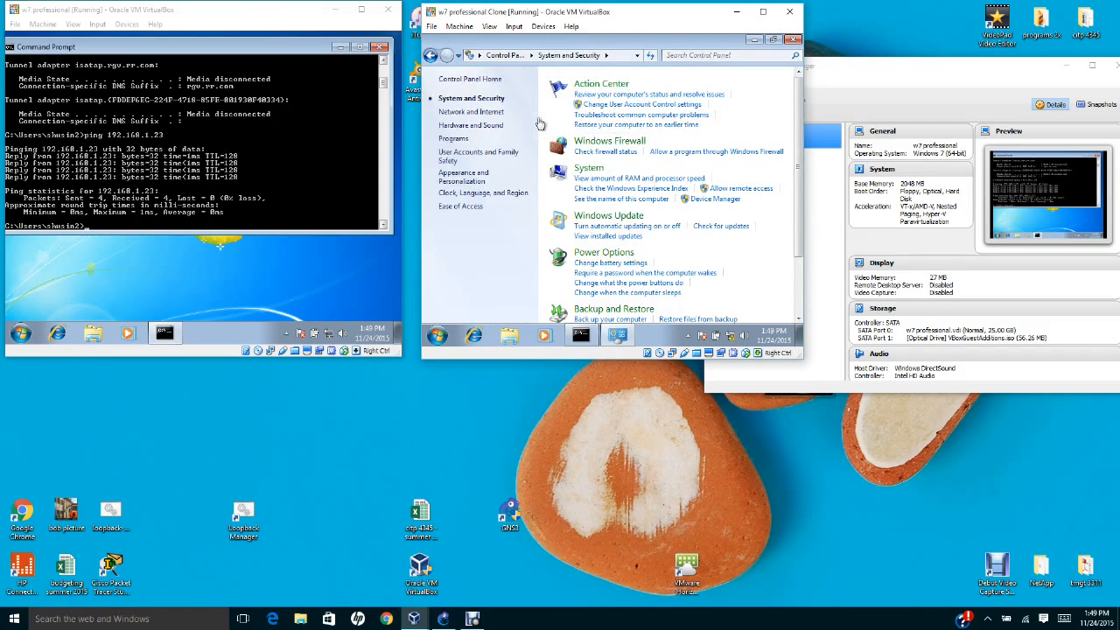
click(610, 142)
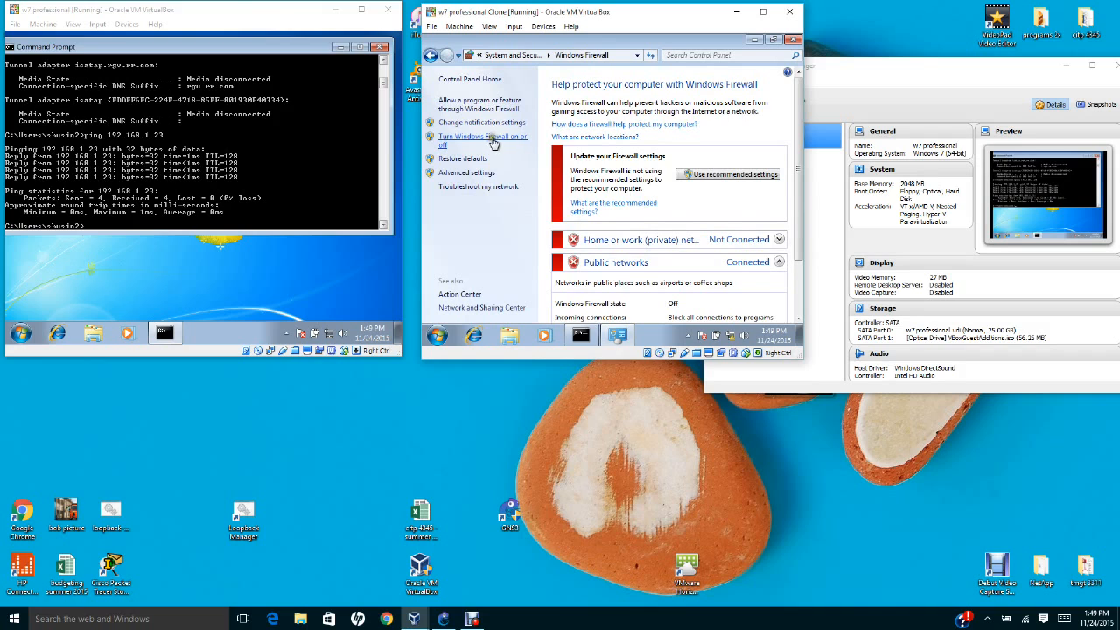
click(793, 40)
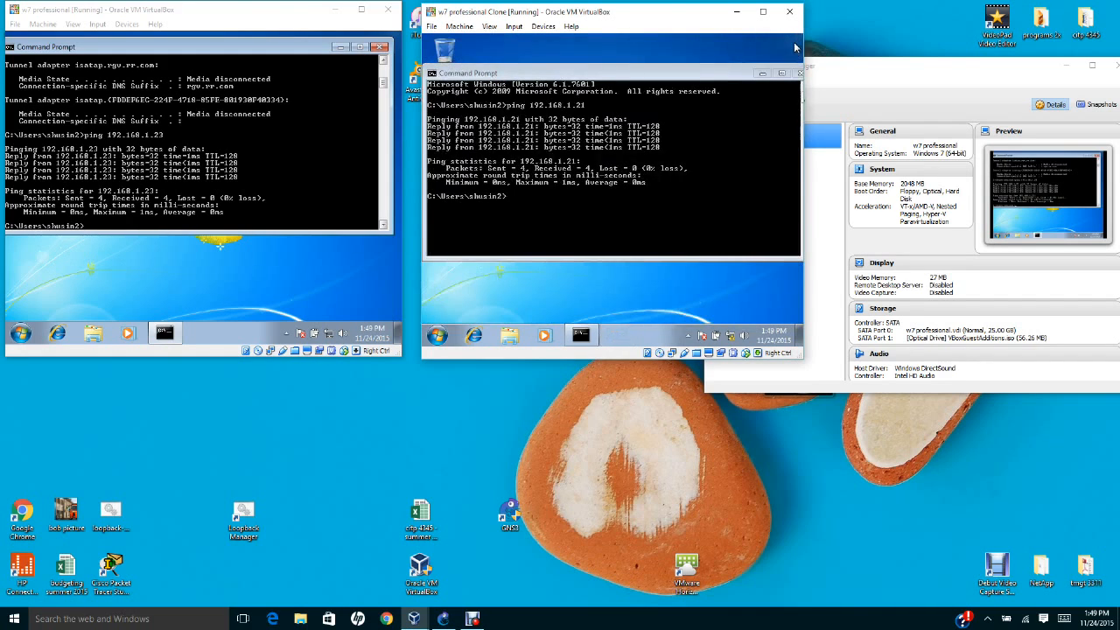
Check the Windows Firewall state in the w7 professional guest's System and Security settings, then close the Control Panel
click(21, 338)
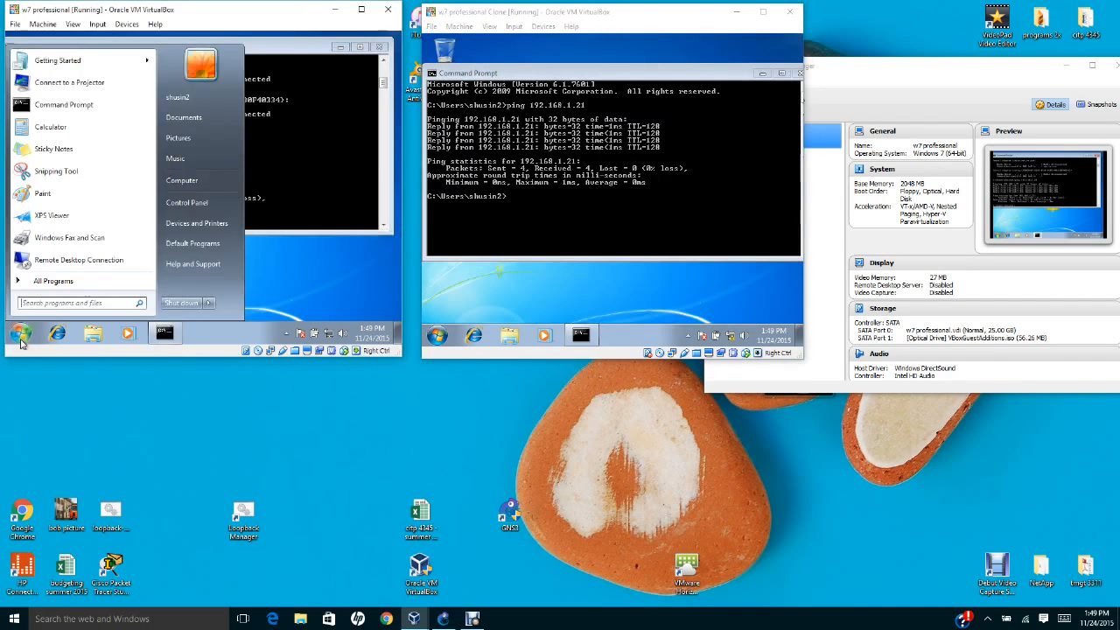
click(187, 202)
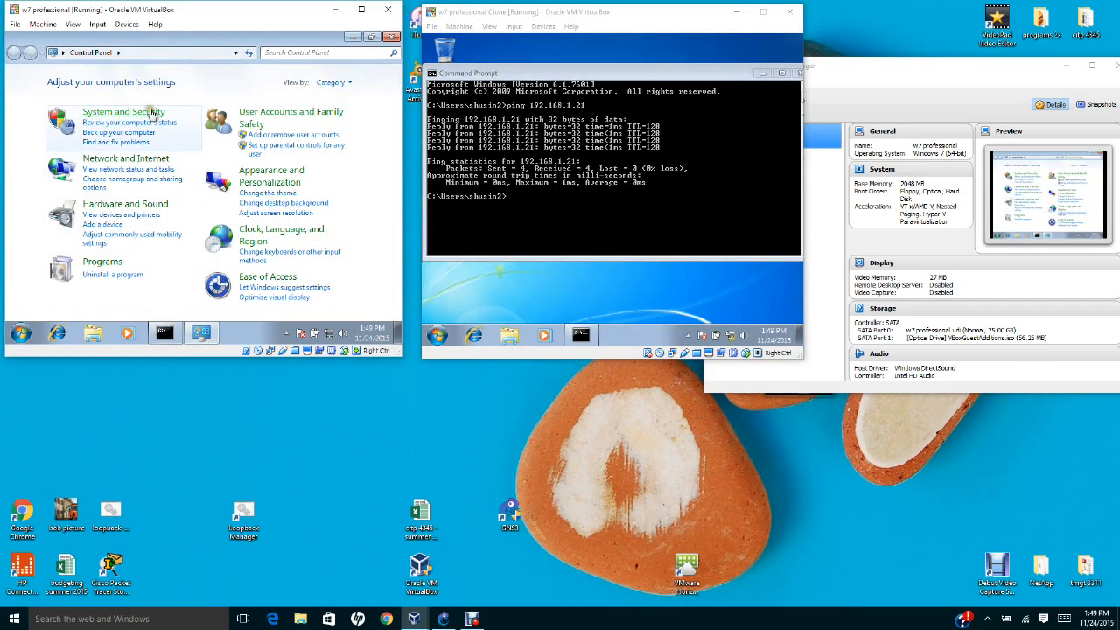
click(142, 117)
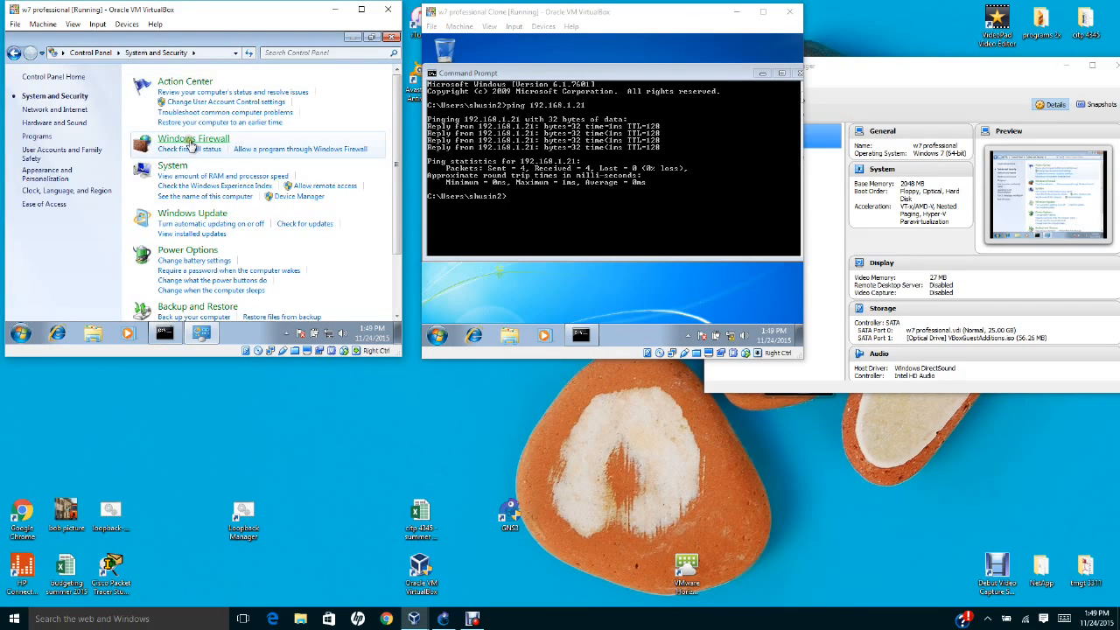
click(191, 140)
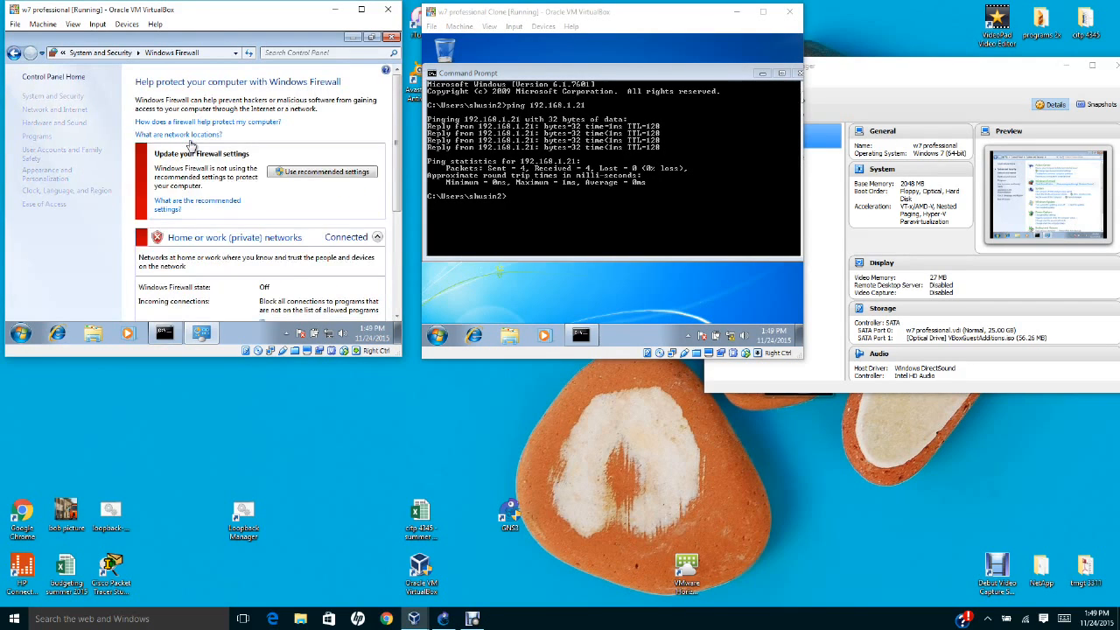
click(391, 38)
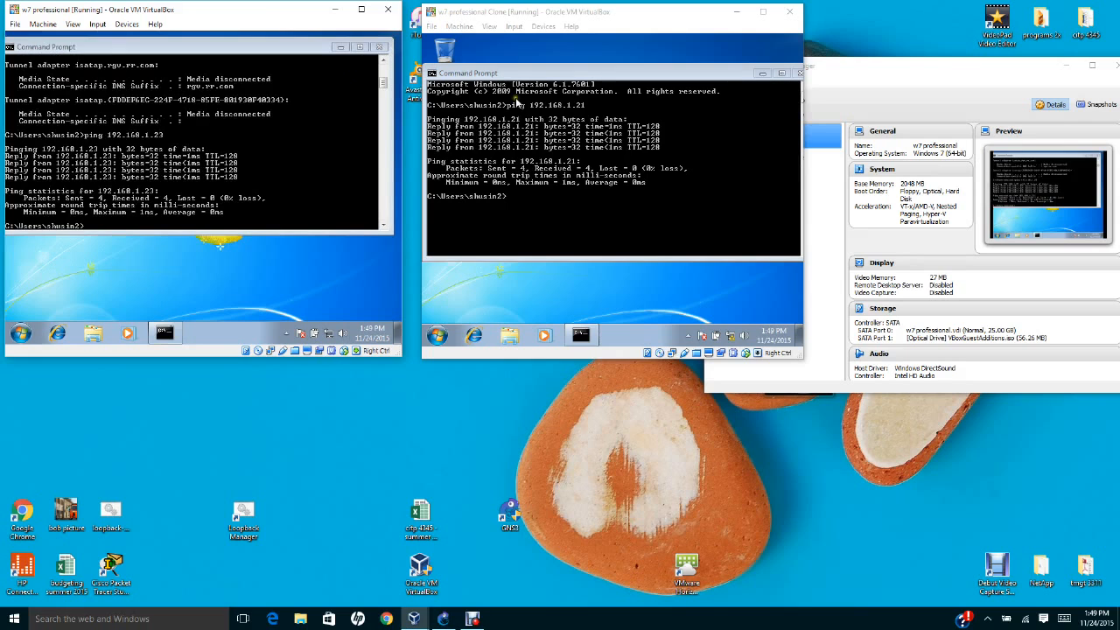
Close the Command Prompt windows in both the w7 professional and w7 professional Clone guests
click(380, 46)
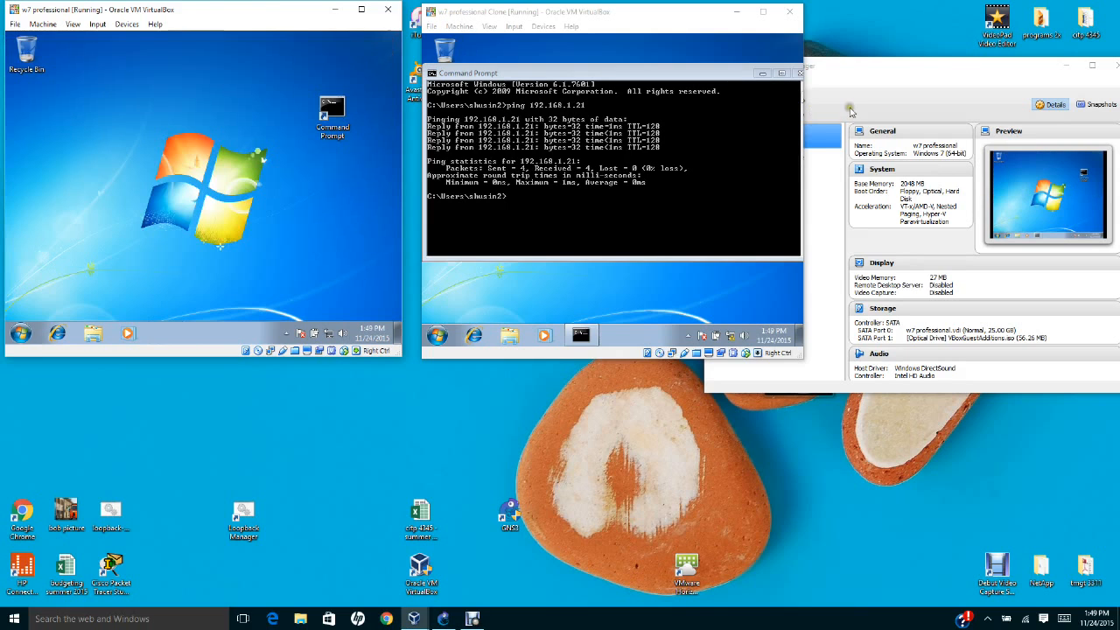
click(797, 74)
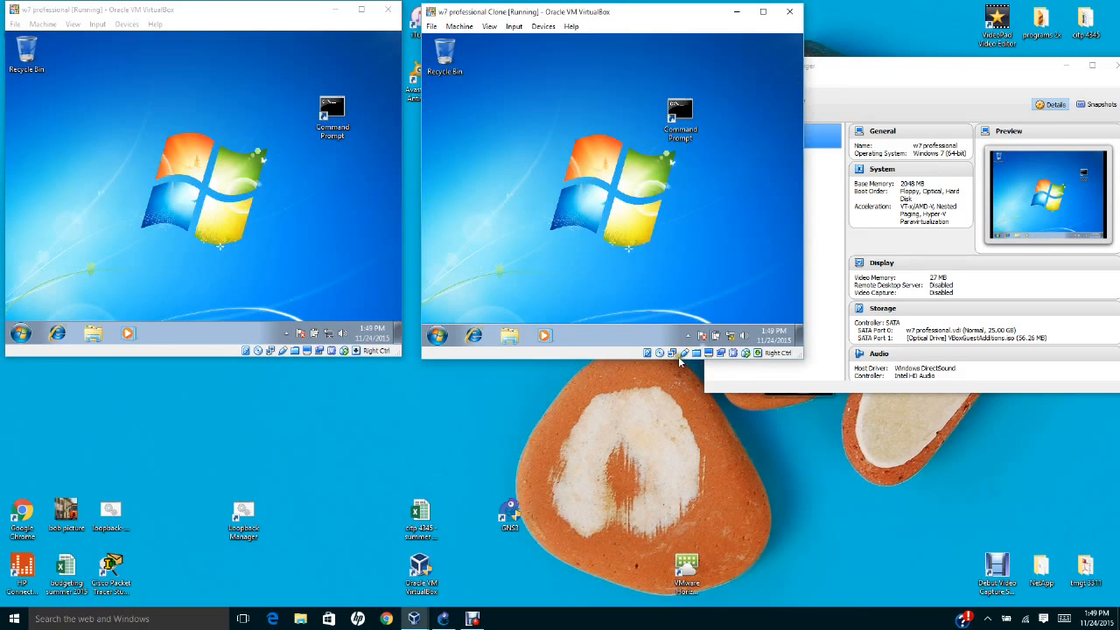
Review the network adapter connection status and options of the w7 professional Clone and w7 professional VMs without changing them
mouse_move(671, 357)
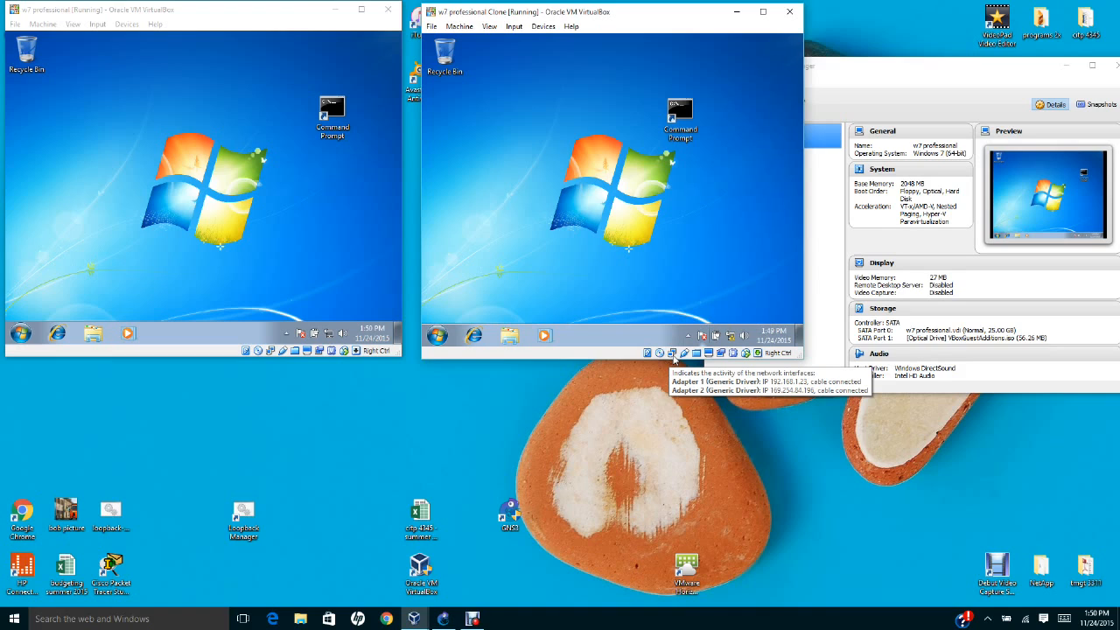
click(267, 388)
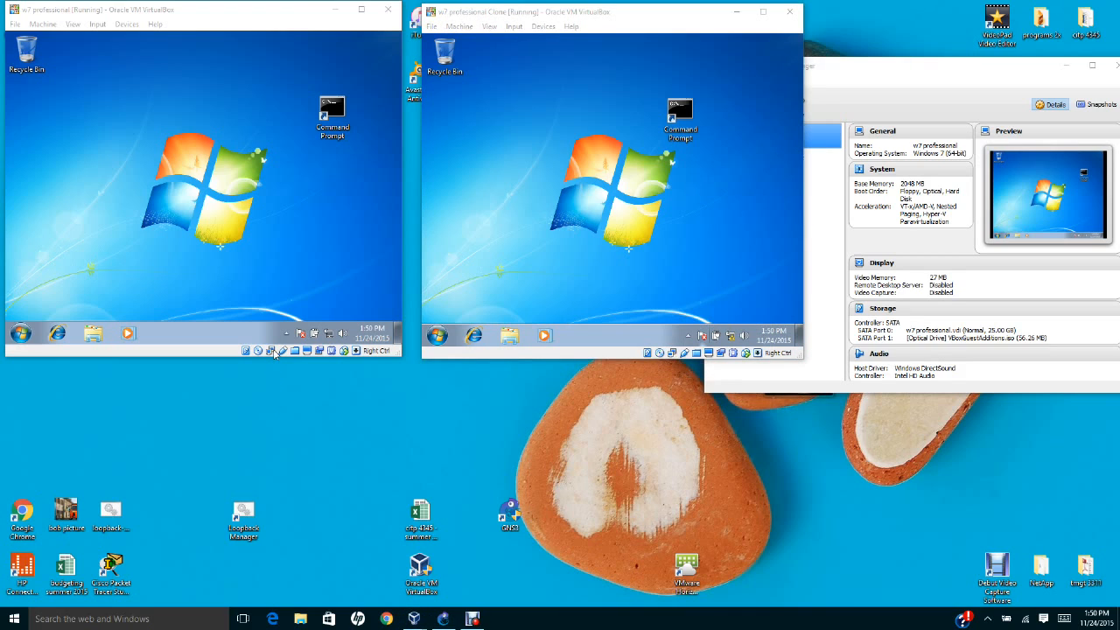
right_click(273, 351)
click(252, 385)
right_click(672, 353)
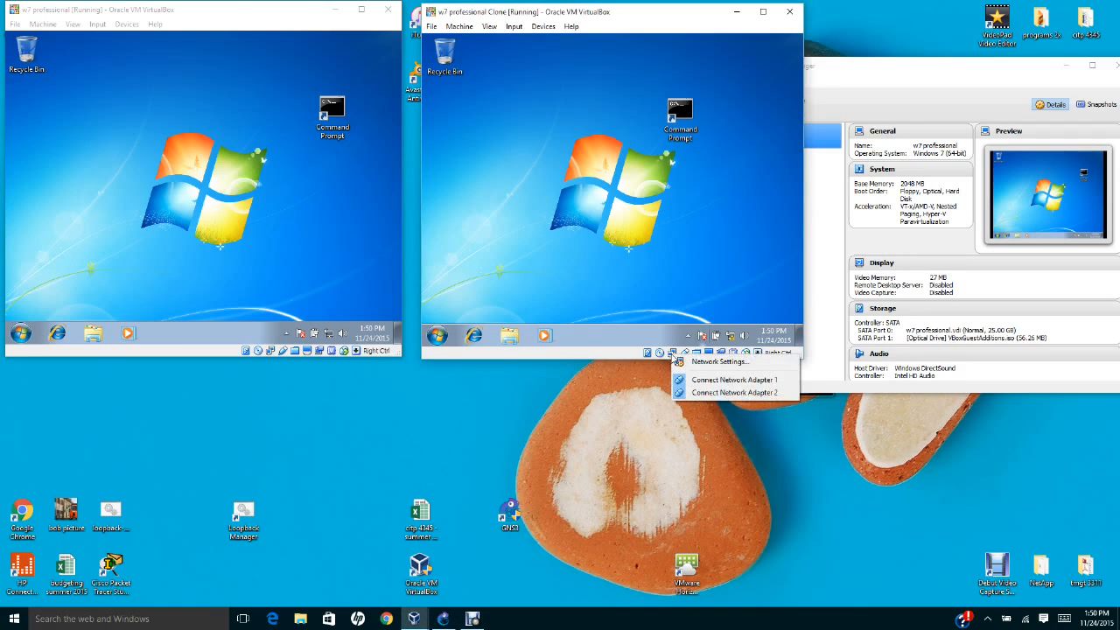
click(342, 395)
Review the Adapter 1 and Adapter 2 network settings of the w7 professional VM, then dismiss the settings
click(270, 352)
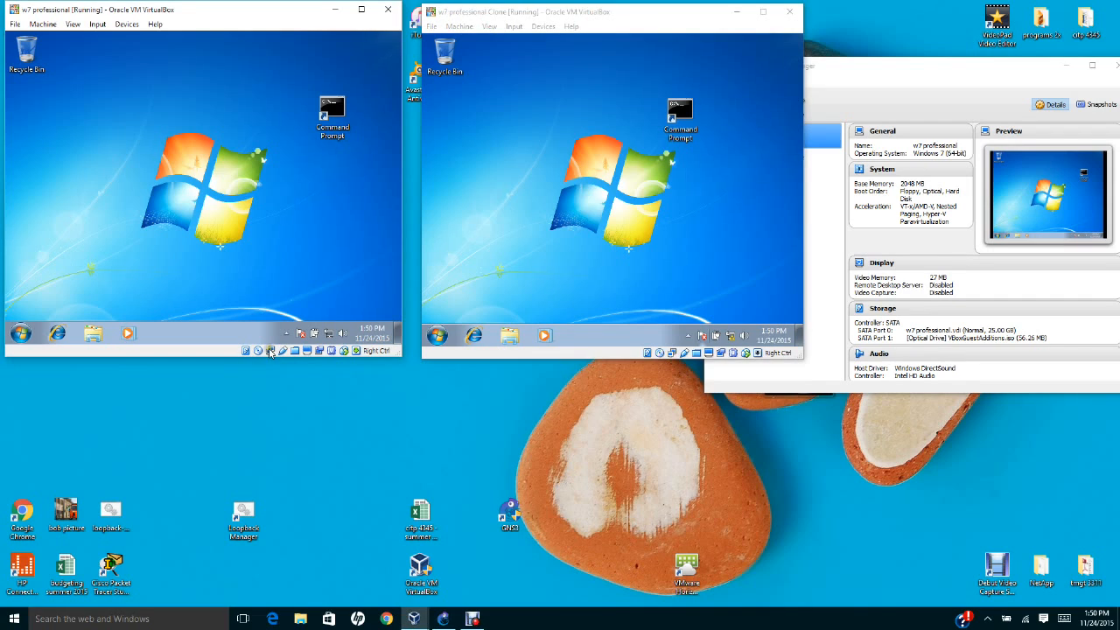
right_click(272, 350)
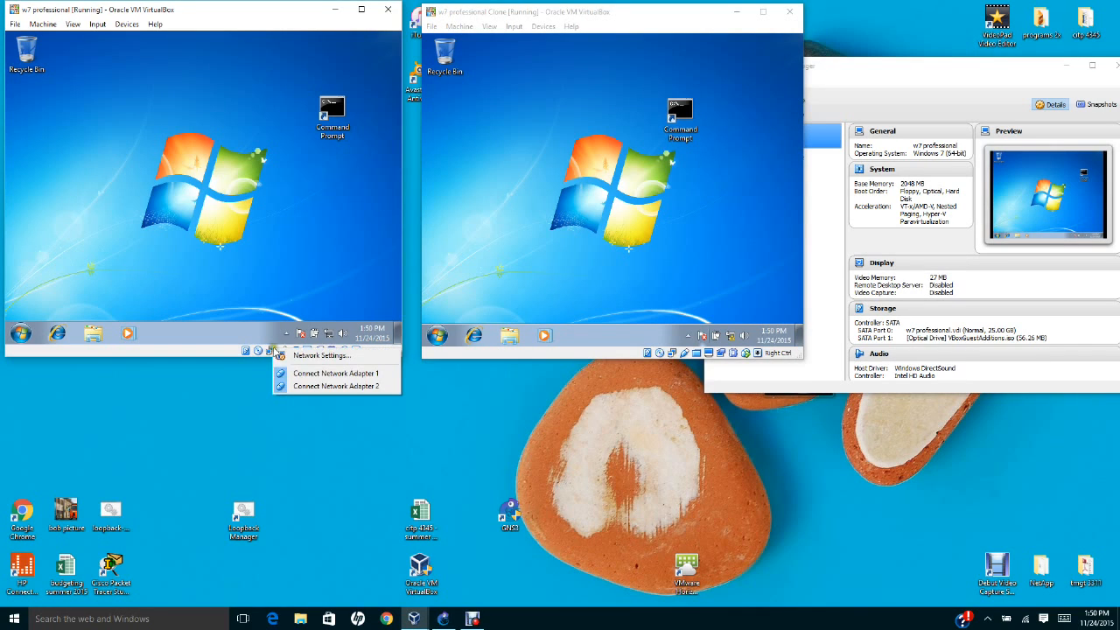
click(282, 355)
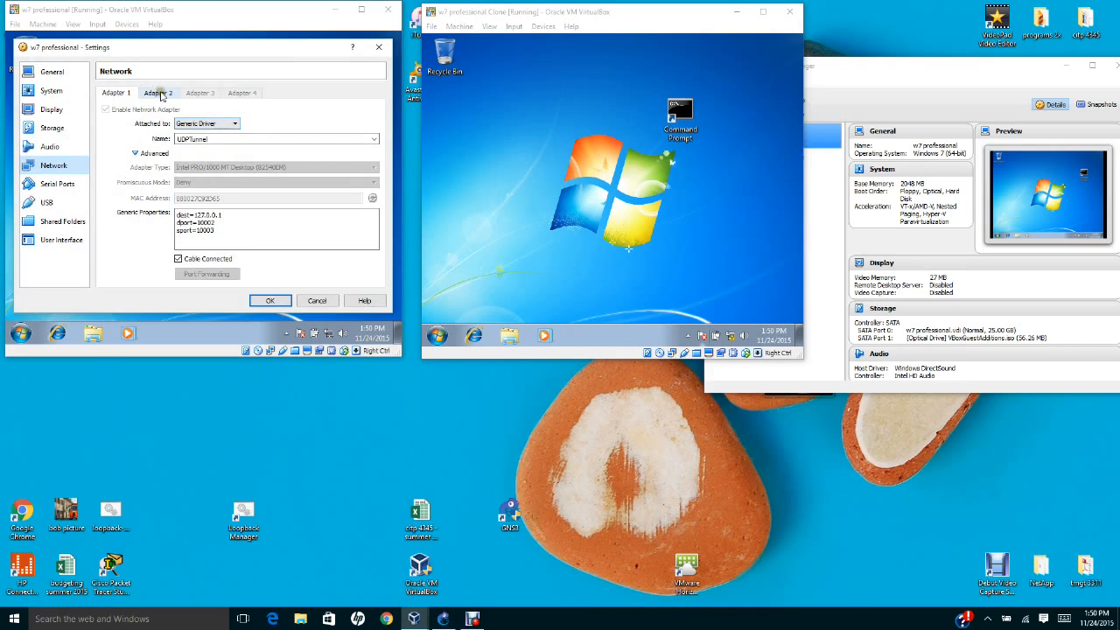
click(160, 93)
click(382, 51)
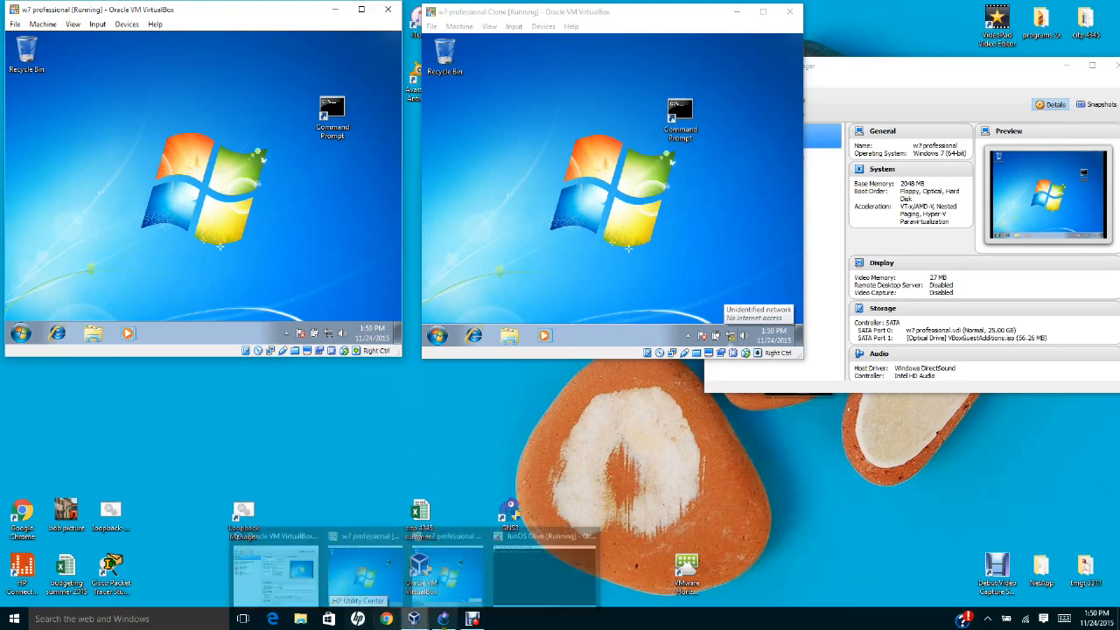
click(478, 620)
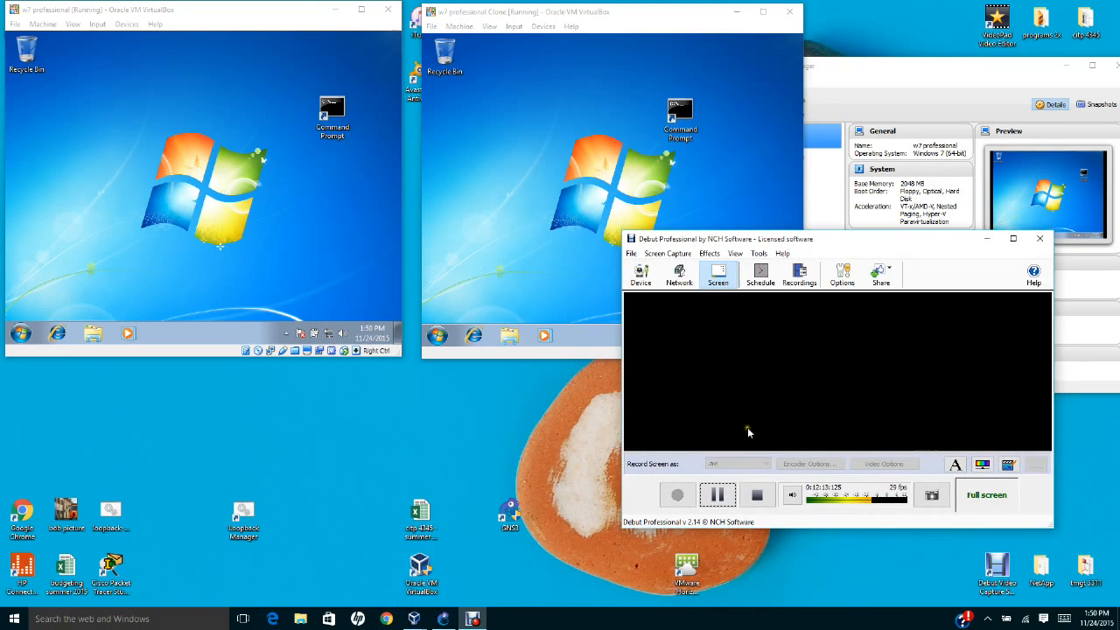